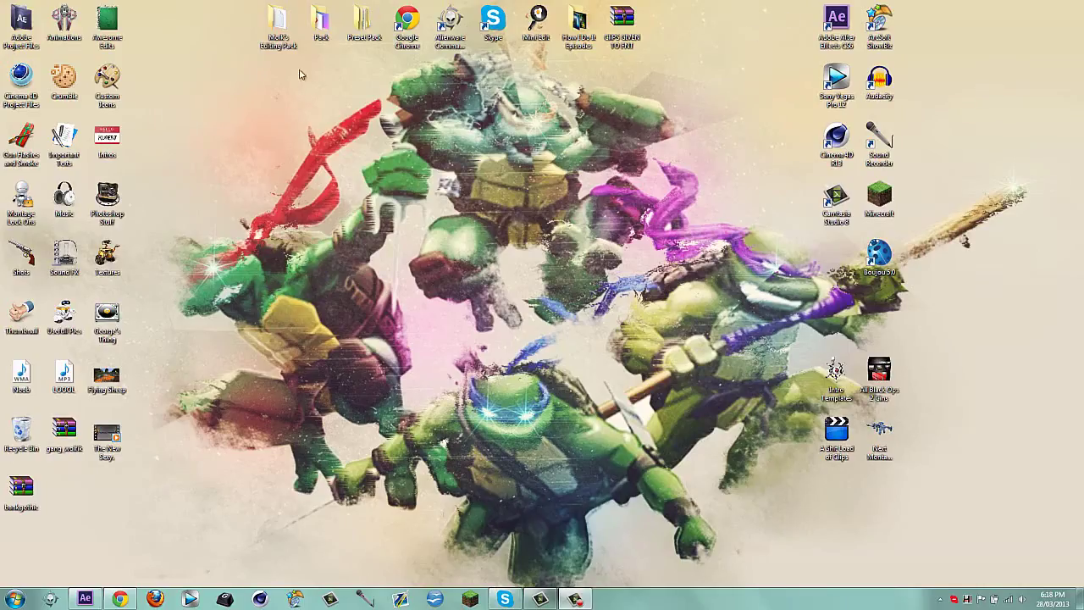
Open bankgothic-regular.ttf from the bankgothic archive to preview the font, and close the preview and the archive.
left_click_drag(179, 61, 721, 373)
double_click(21, 489)
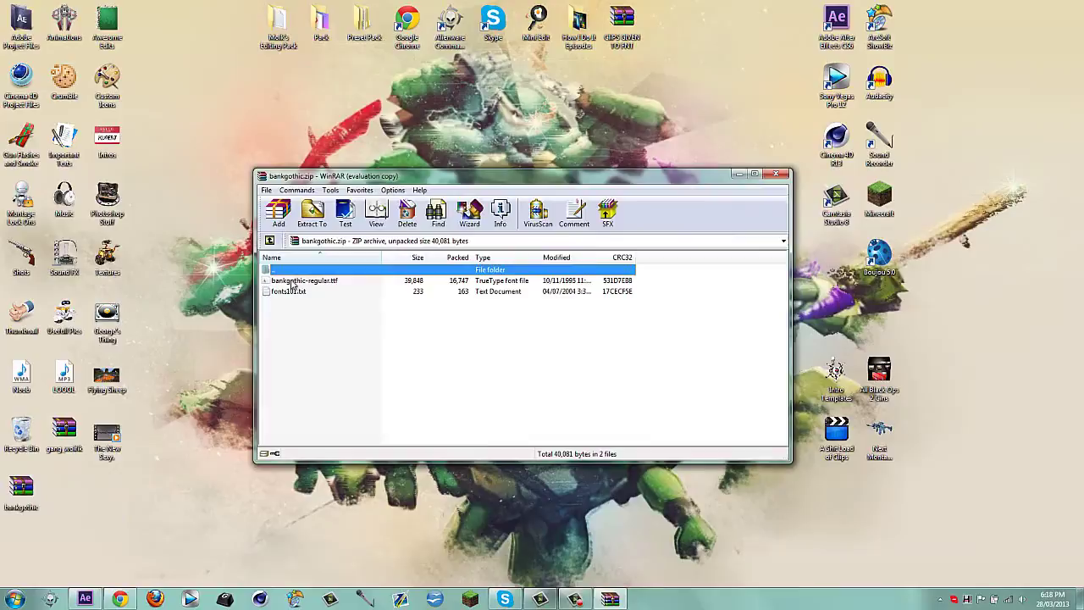
left_click(291, 282)
left_click(583, 327)
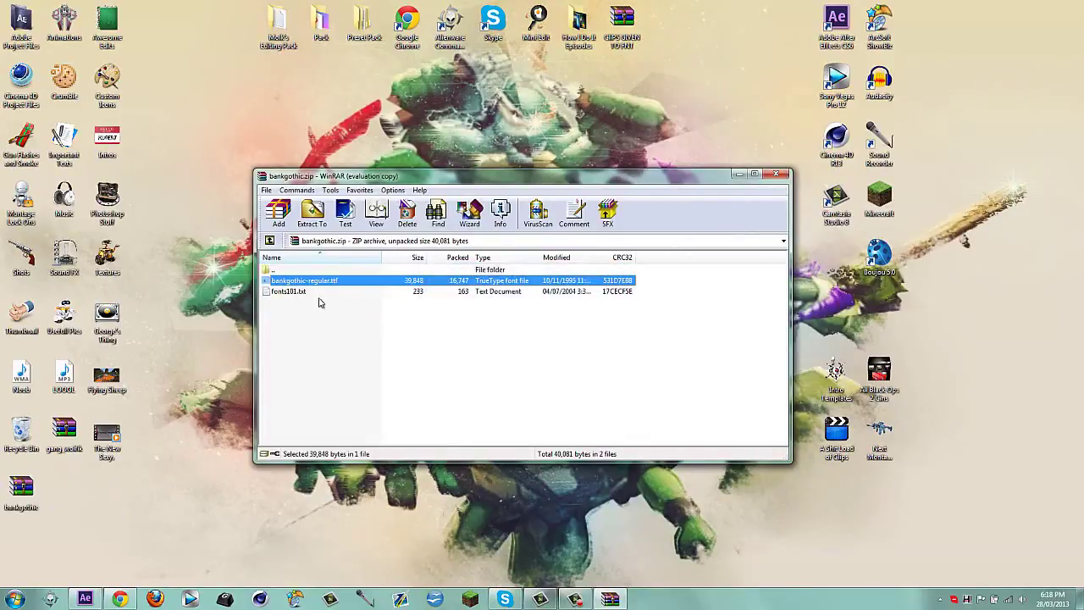
double_click(318, 282)
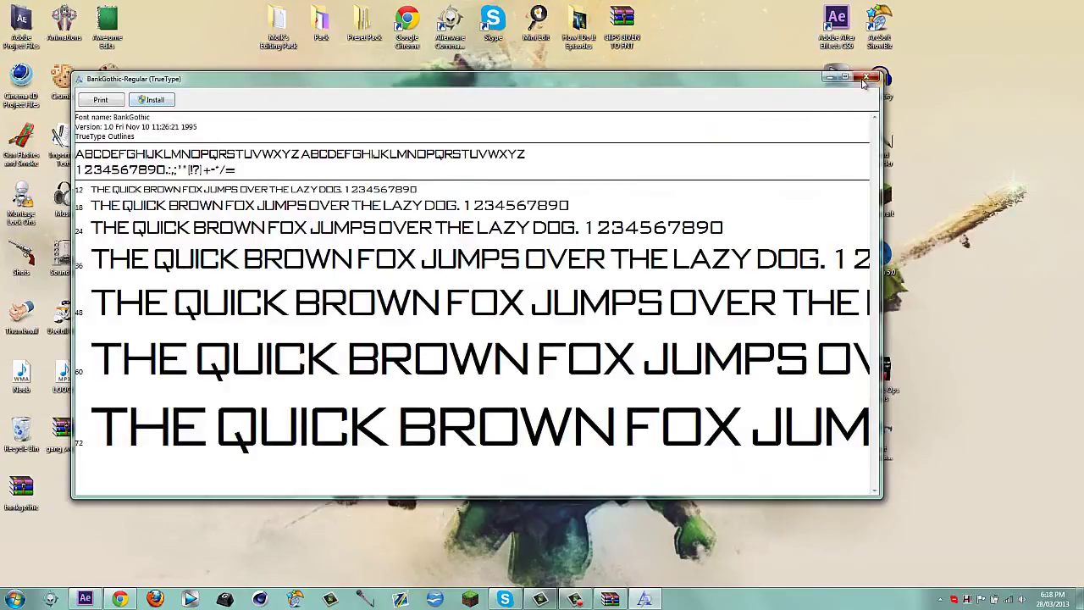
left_click(864, 80)
left_click(783, 173)
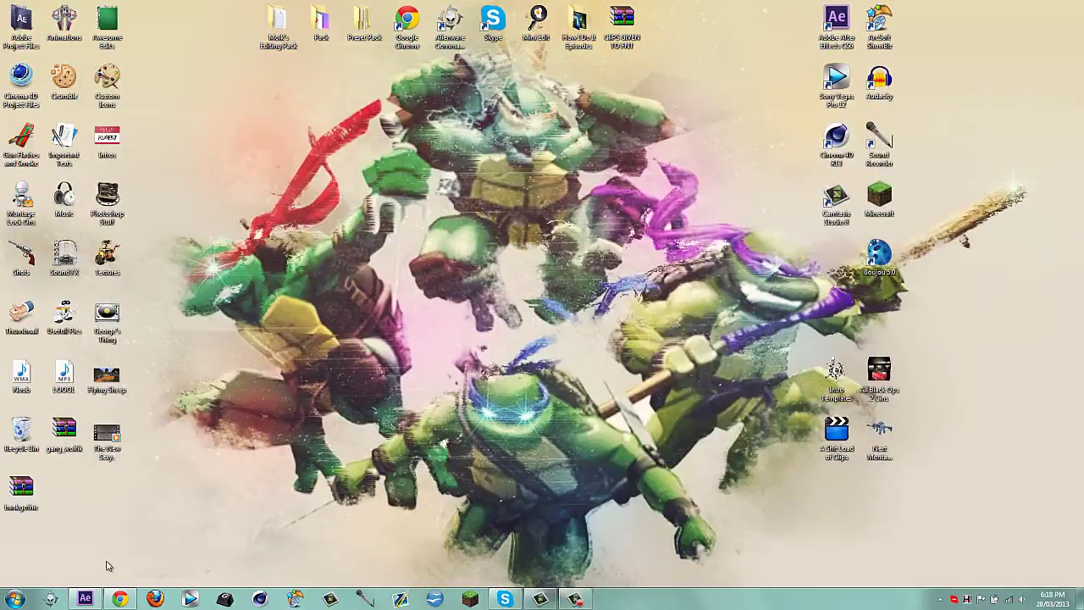
Switch to After Effects, duplicate the 720 Suicide.mp4 layer, and trim the two copies so they meet at 0:00:03:52.
left_click(84, 599)
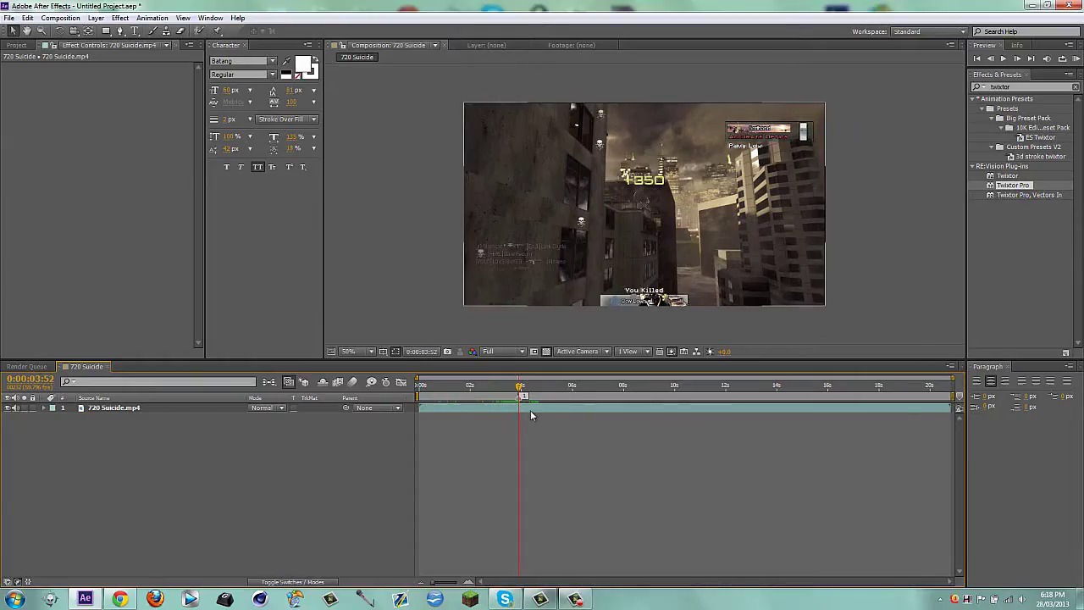
left_click(486, 408)
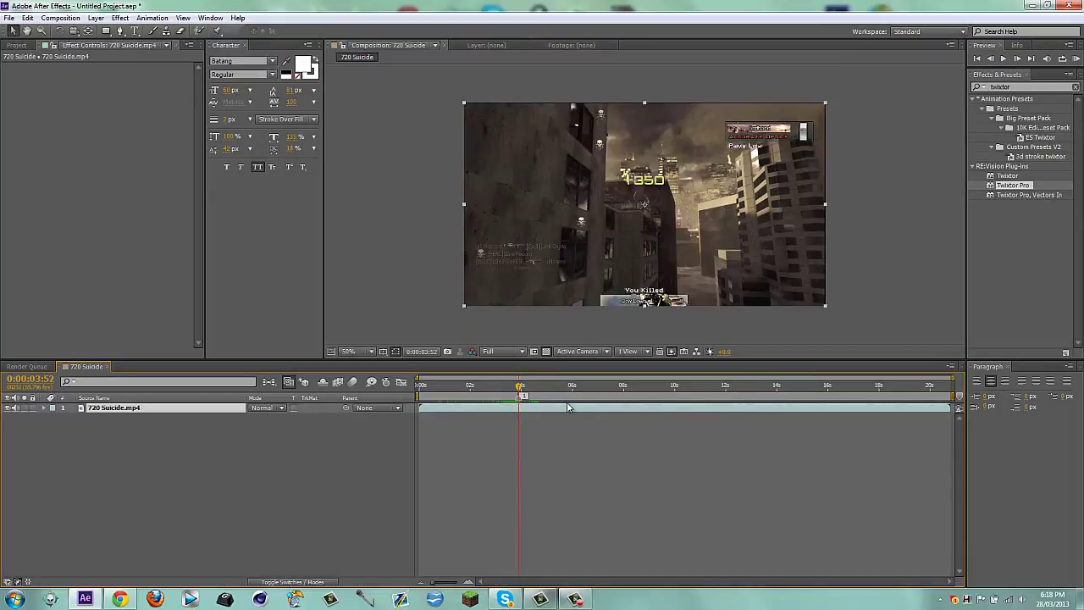
key("ctrl+d")
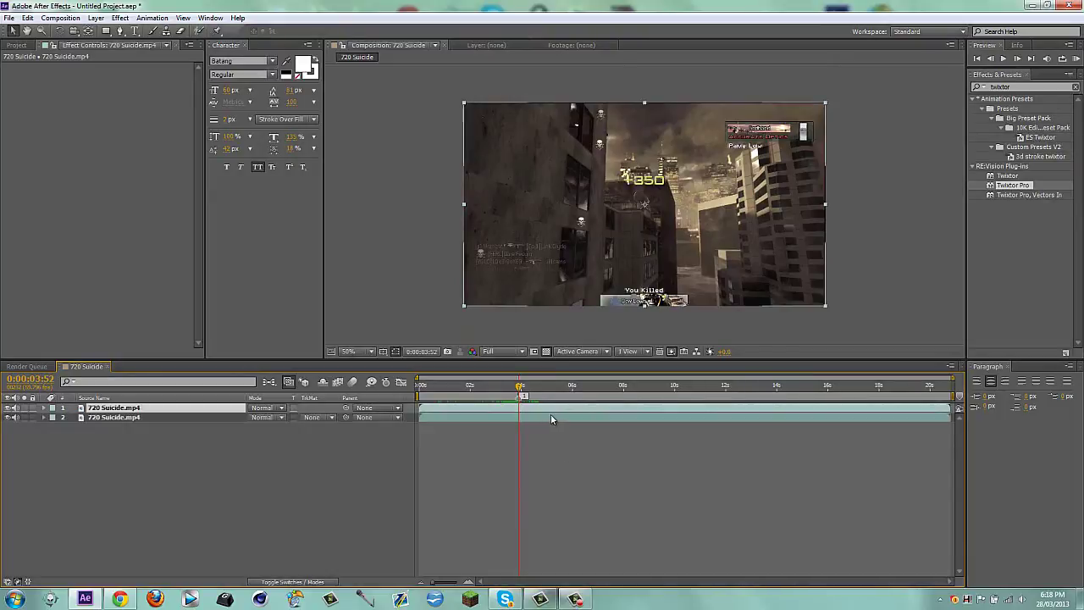
key("alt+]")
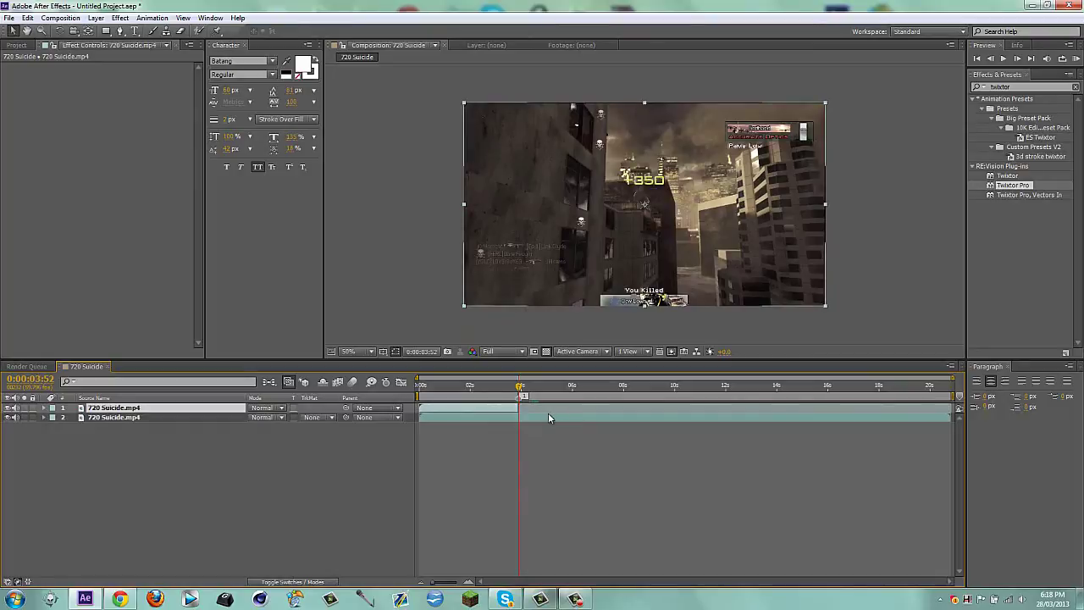
key("ctrl+z")
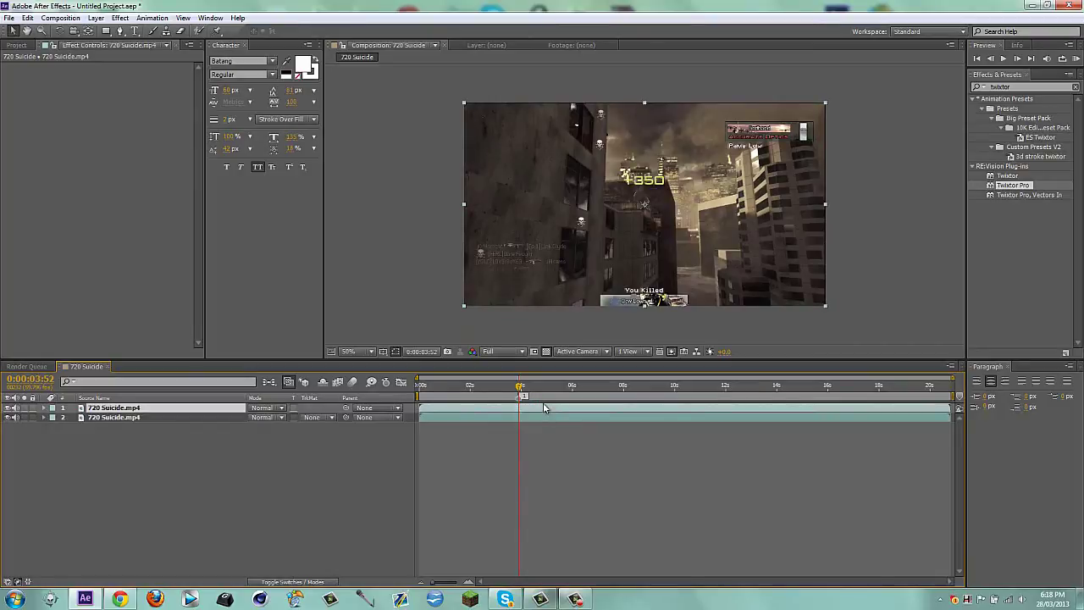
key("alt+bracketleft")
left_click(545, 417)
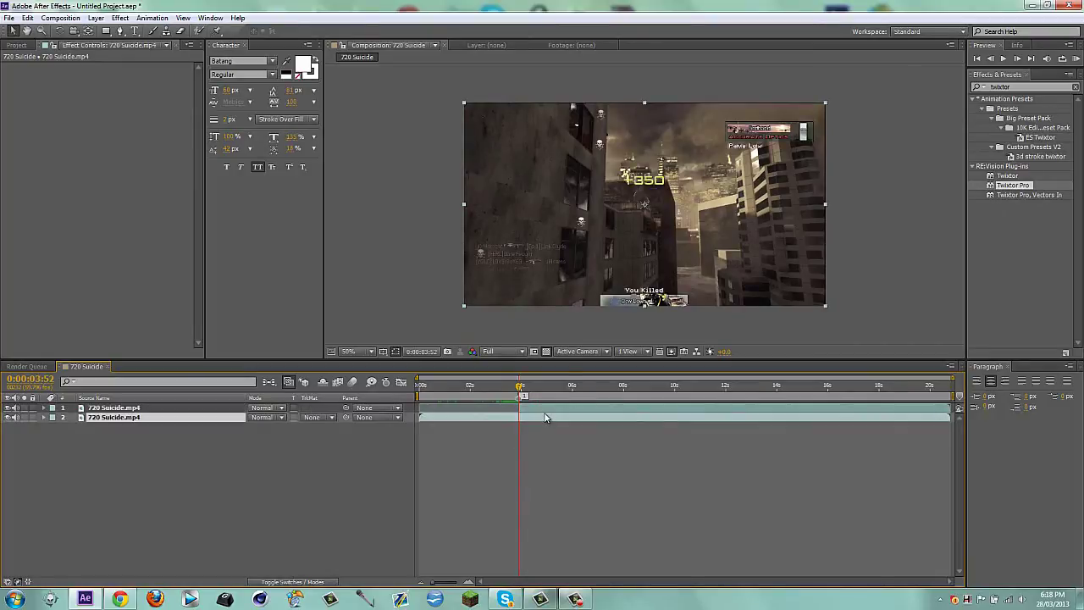
key("alt+bracketright")
Apply Twixtor Pro to the second part of the clip, adjusting its input frame rate and setting Warping to Inverse w/ Smart Blend.
left_click(553, 407)
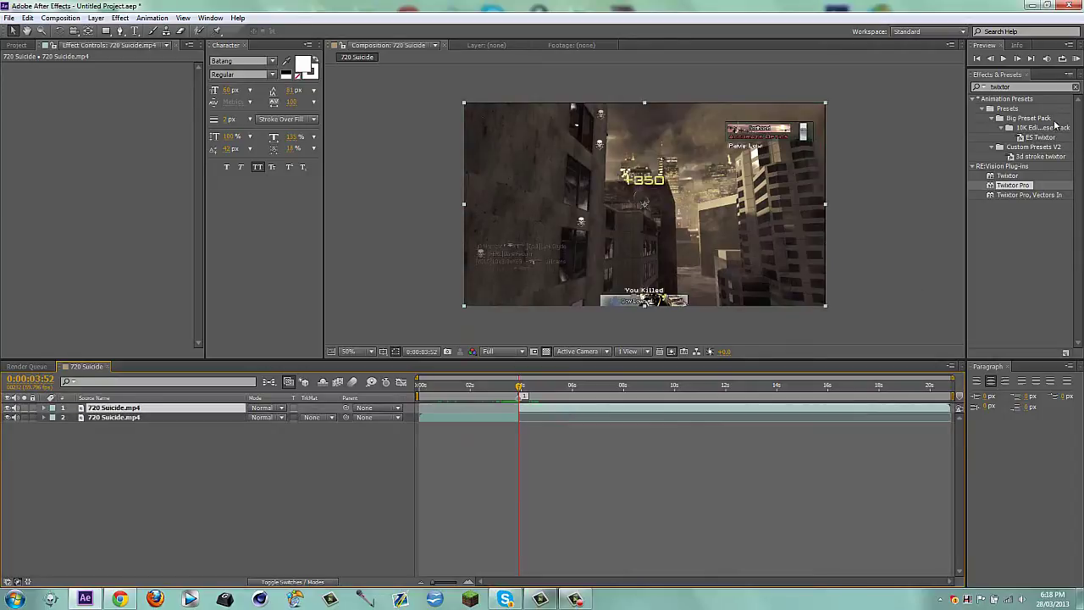
left_click(1018, 185)
left_click_drag(1014, 184, 597, 407)
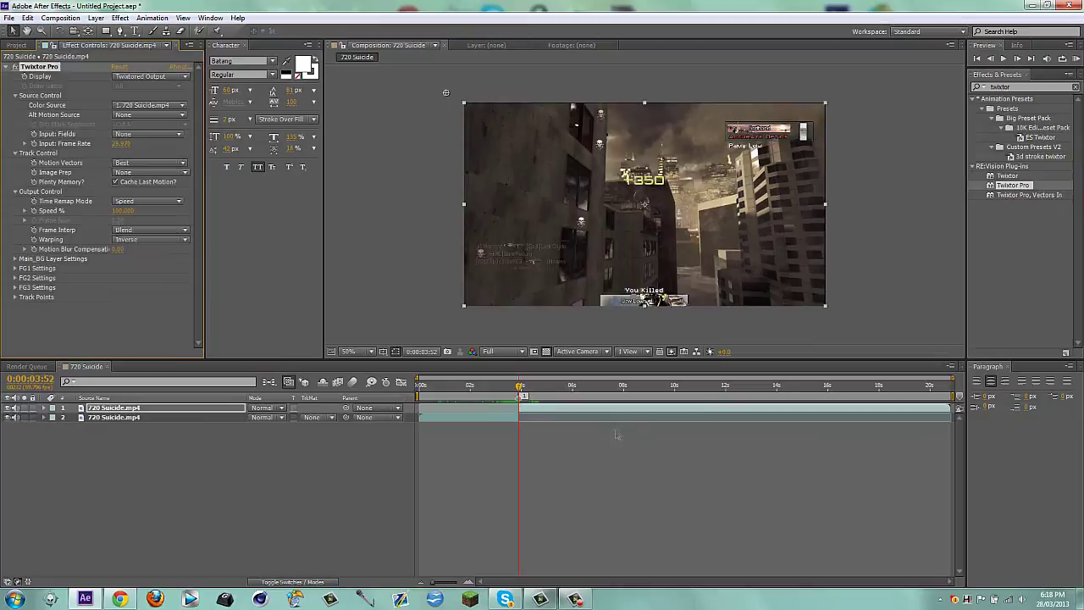
left_click(122, 143)
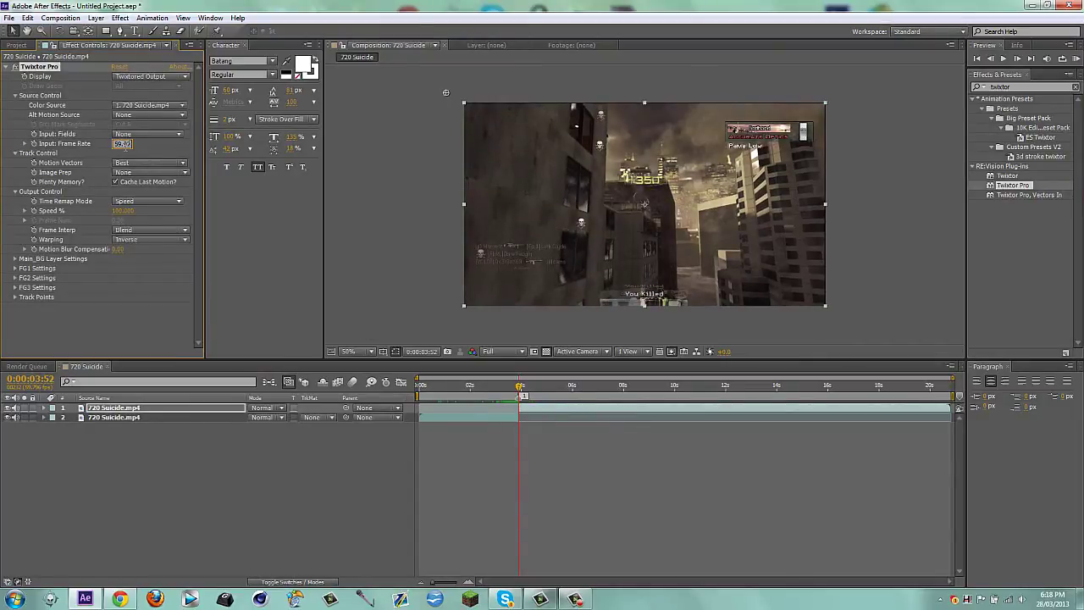
key("Return")
left_click(128, 239)
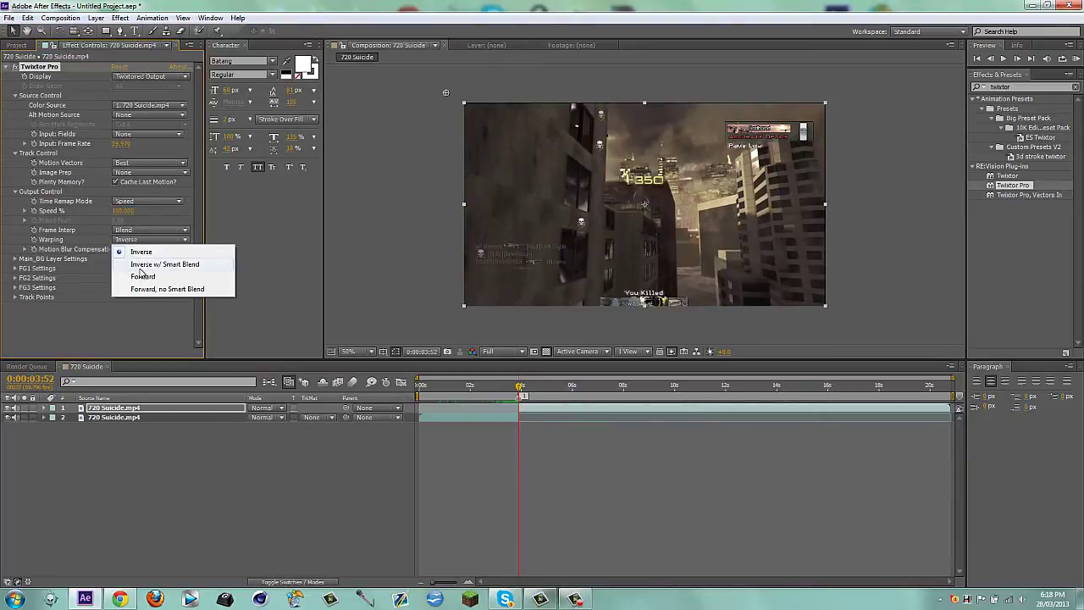
left_click(140, 268)
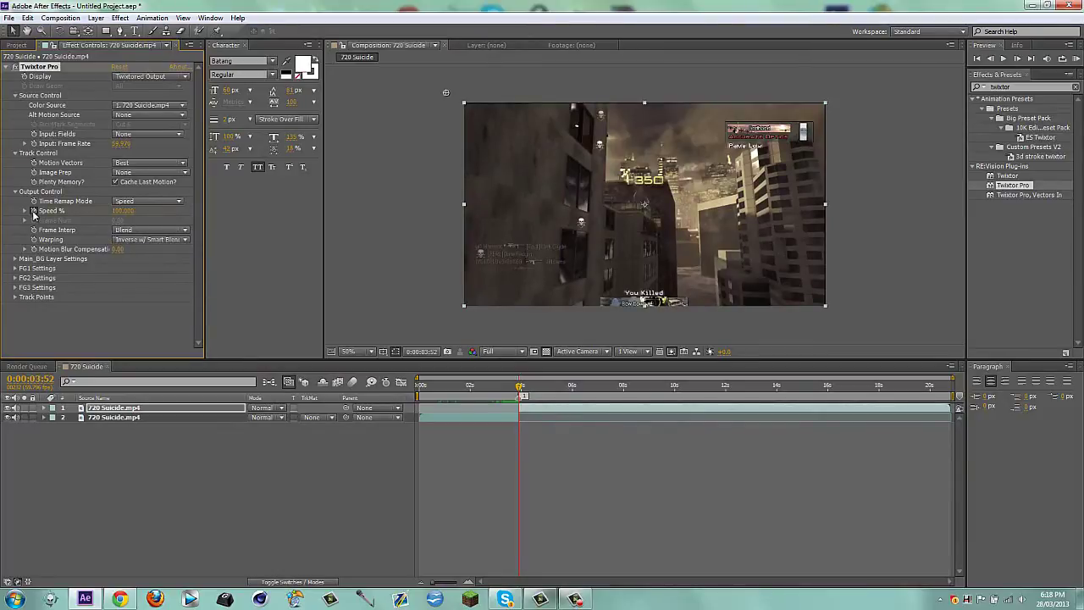
Keyframe the Twixtor Pro Speed % at 10 at 0:00:03:53 and reveal the clip's keyframes in the timeline.
left_click(122, 210)
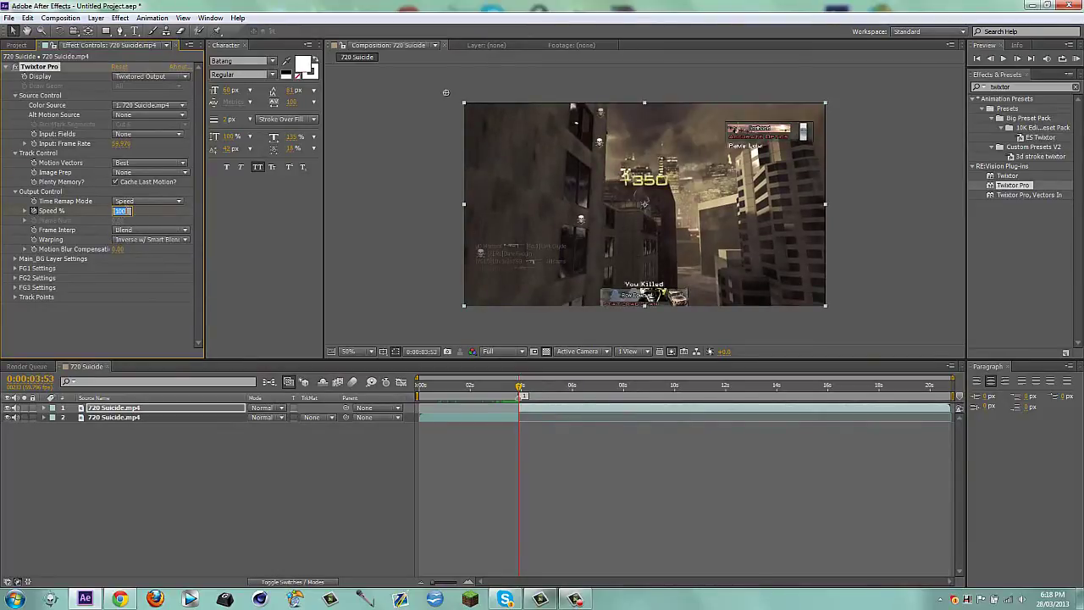
type("10")
key("Return")
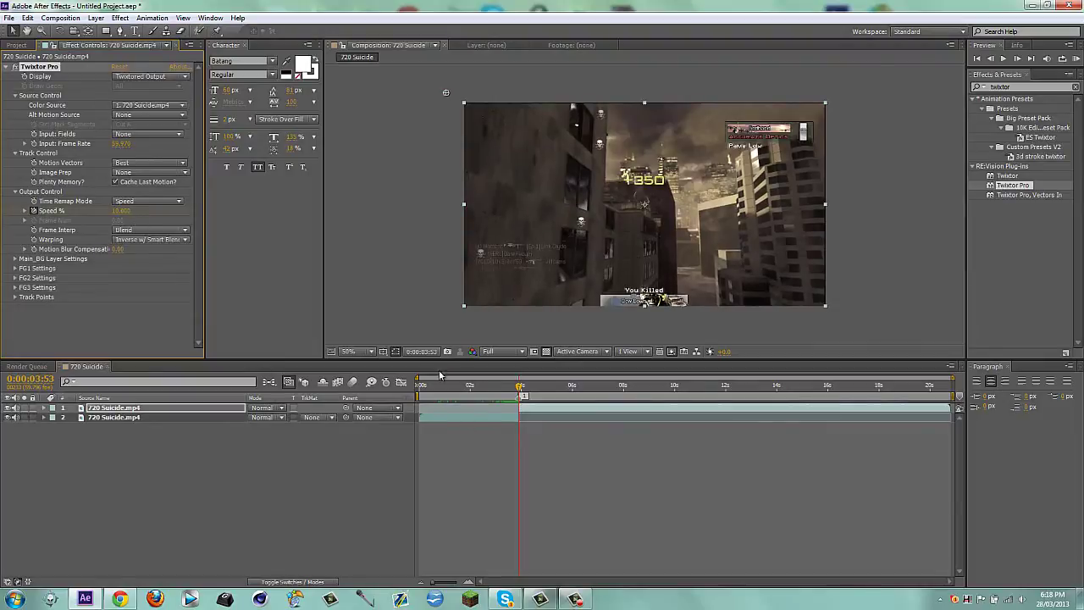
left_click_drag(417, 381, 491, 382)
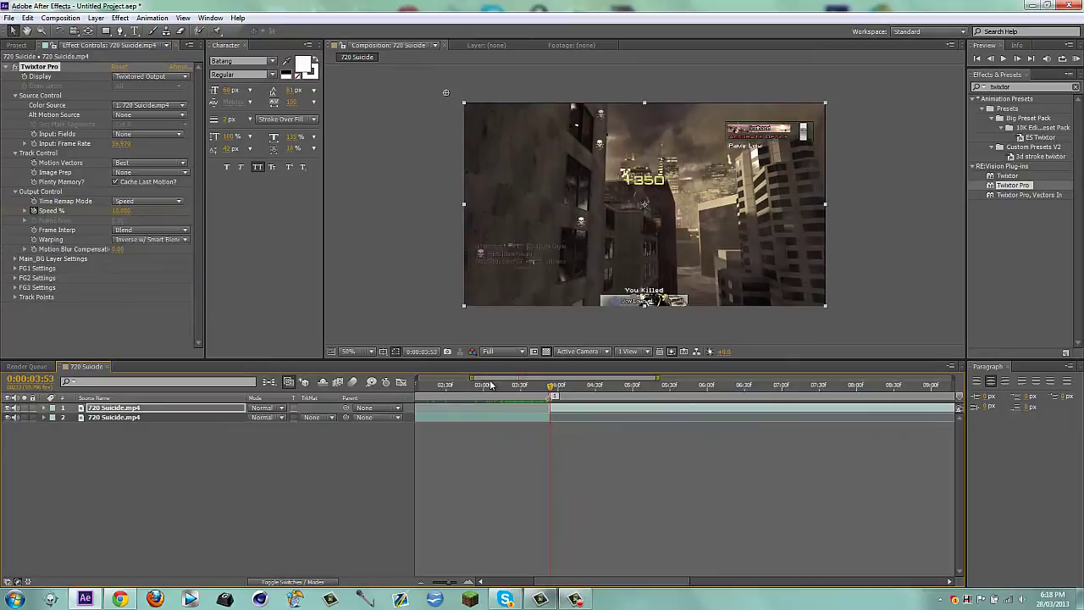
key("u")
left_click(429, 474)
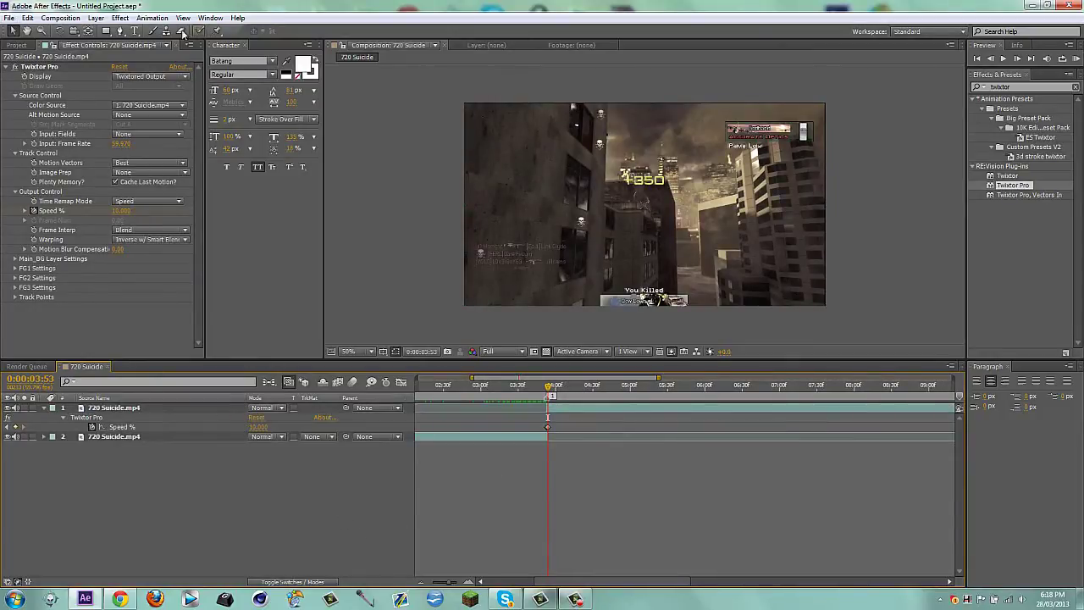
Add a text layer reading "+000" to the composition.
left_click(102, 20)
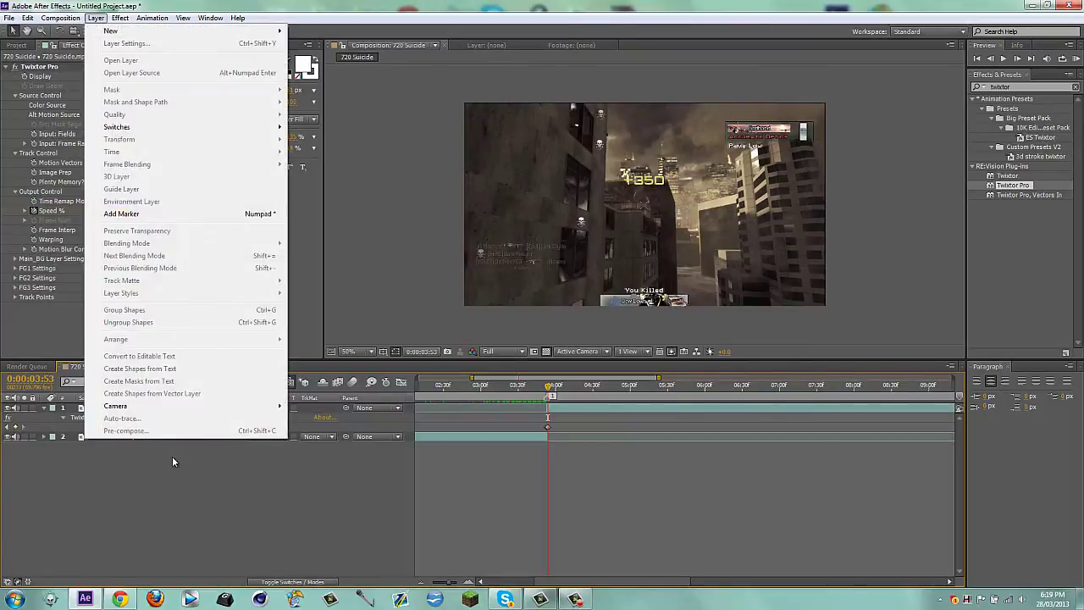
left_click(172, 452)
left_click(133, 30)
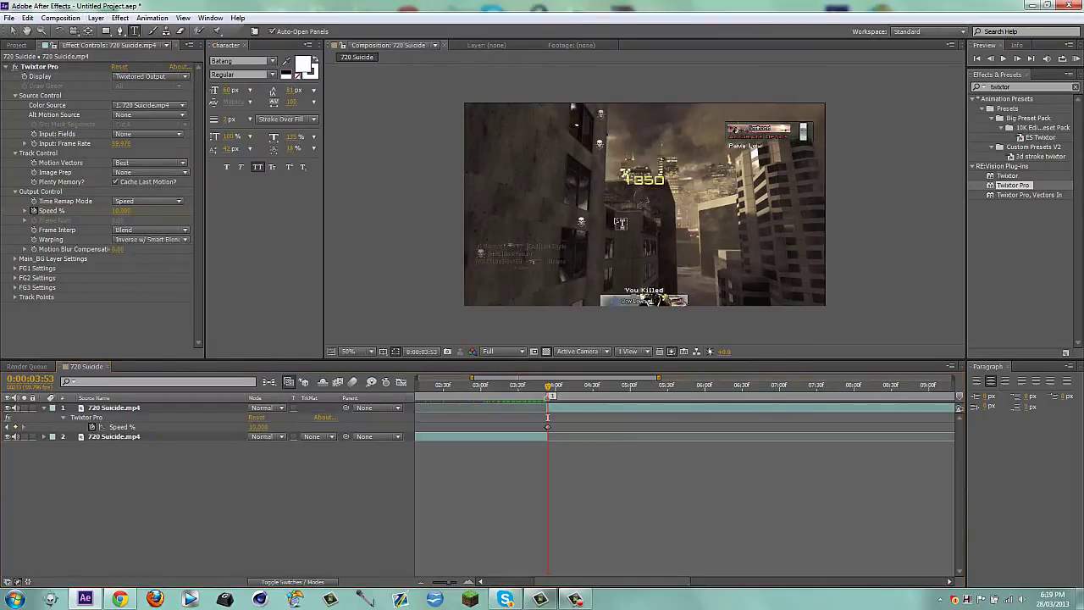
left_click(701, 241)
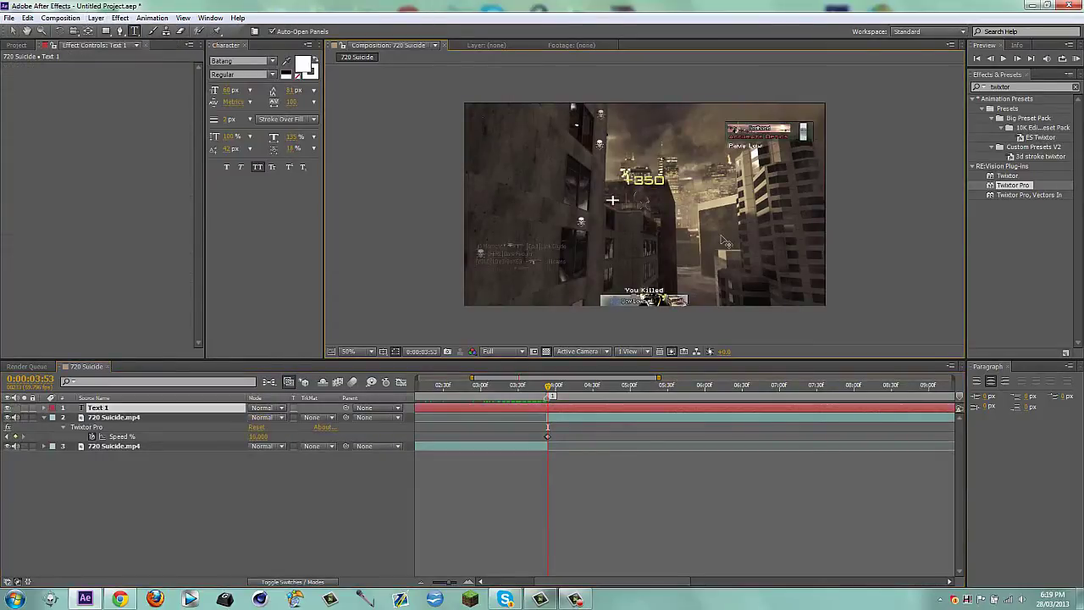
type("+ 000")
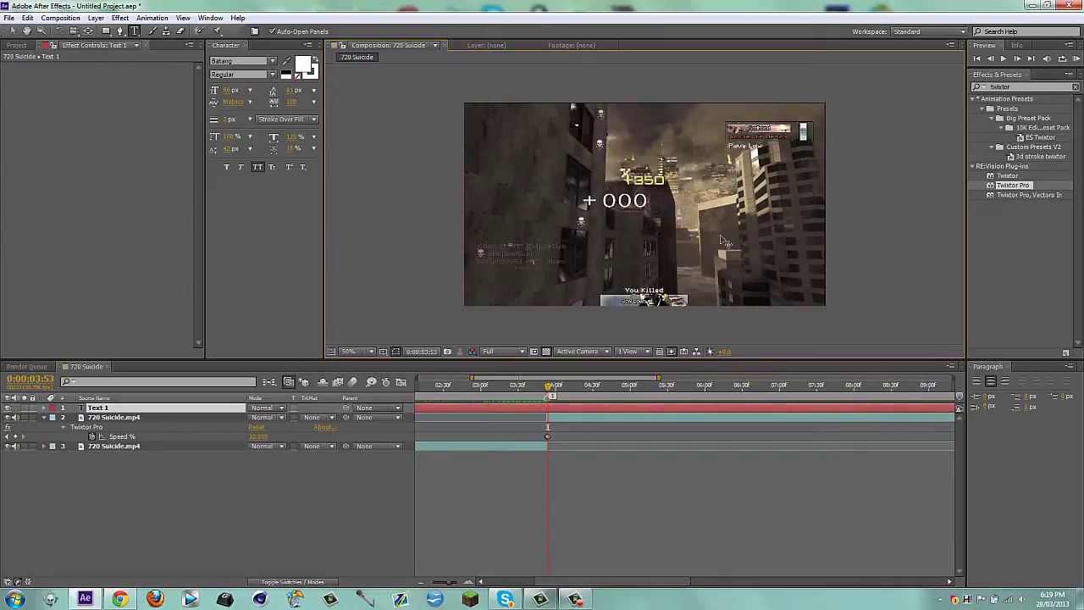
left_click(215, 488)
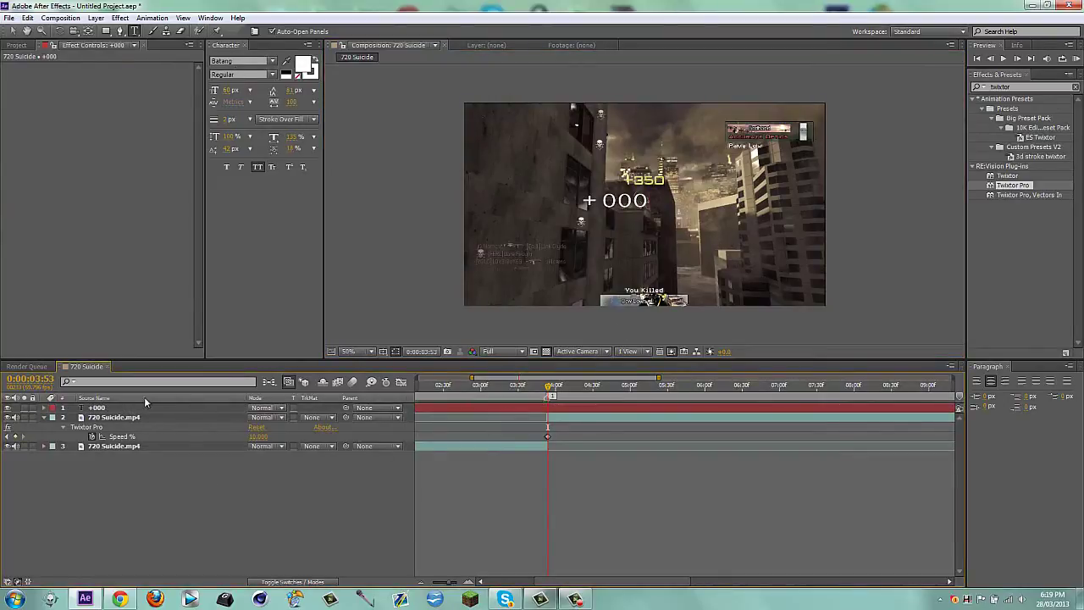
Change the font of the +000 text to BankGothic.
left_click(121, 411)
double_click(121, 413)
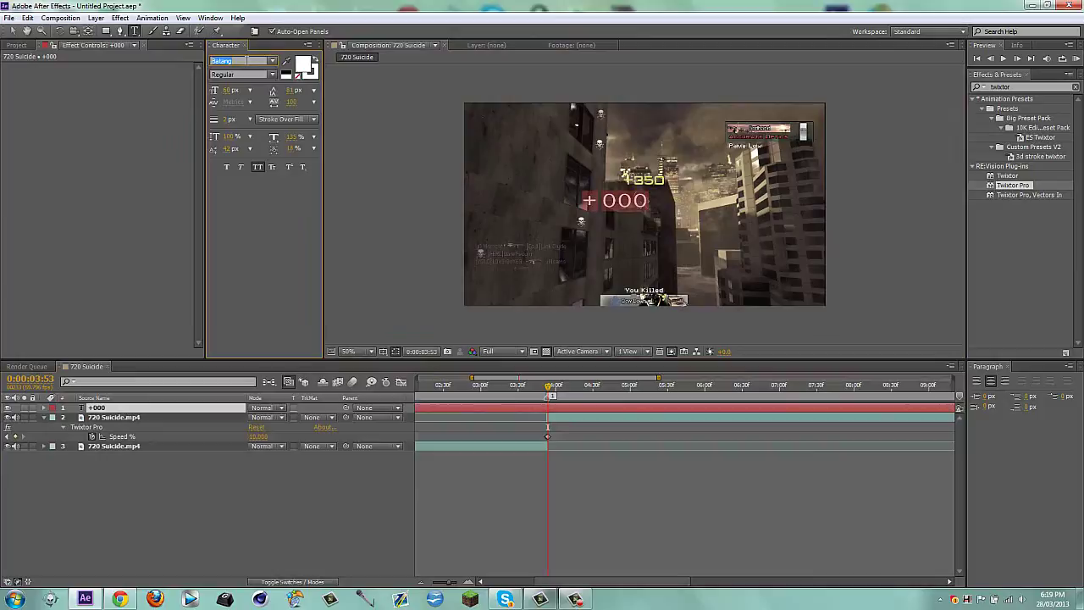
key("Up")
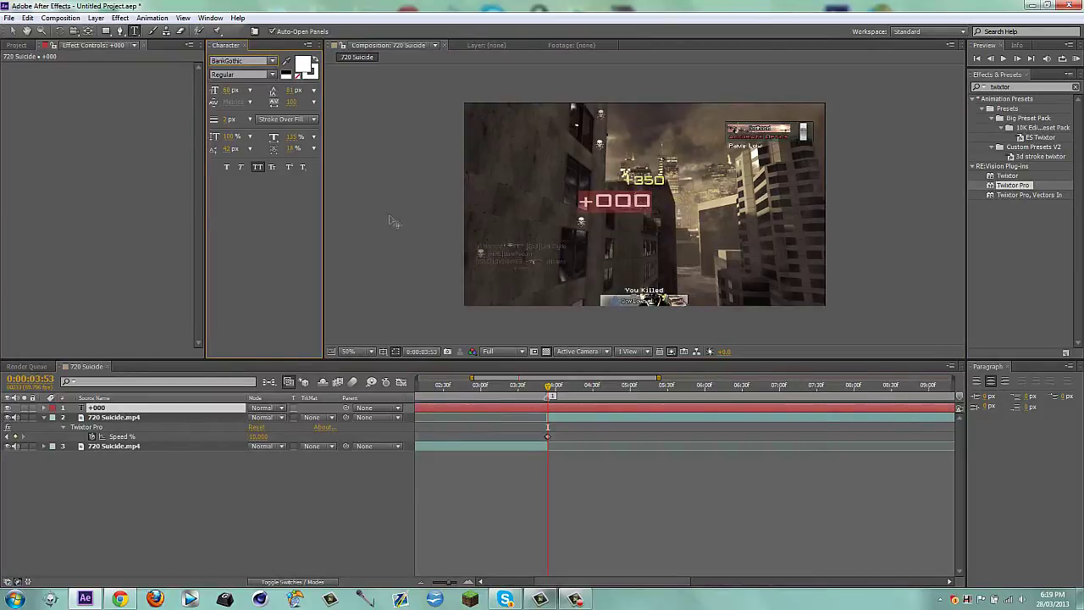
left_click(307, 537)
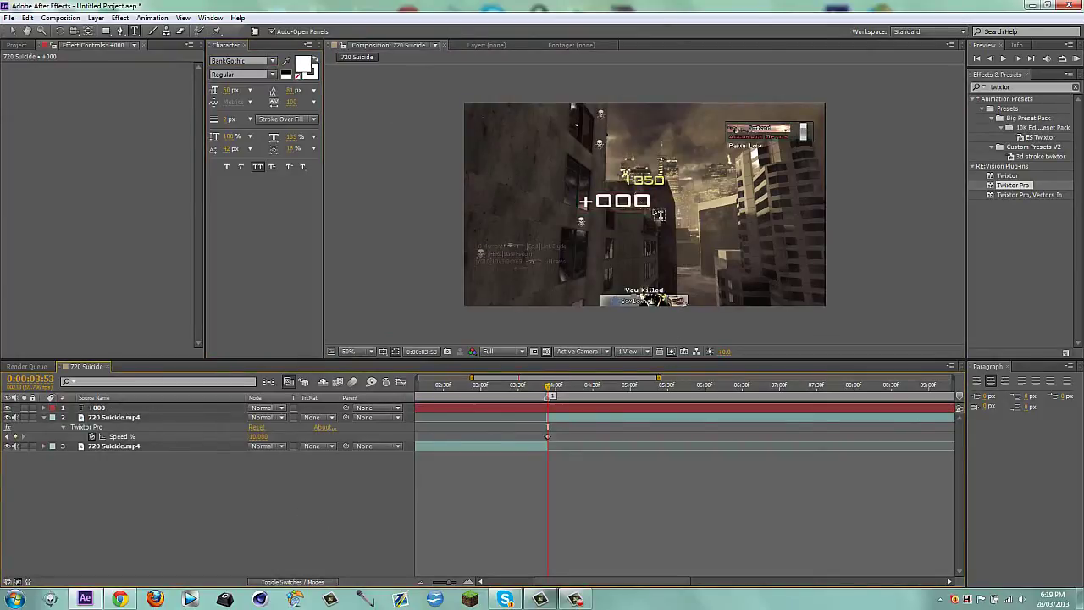
scroll(645, 206, "up", 3)
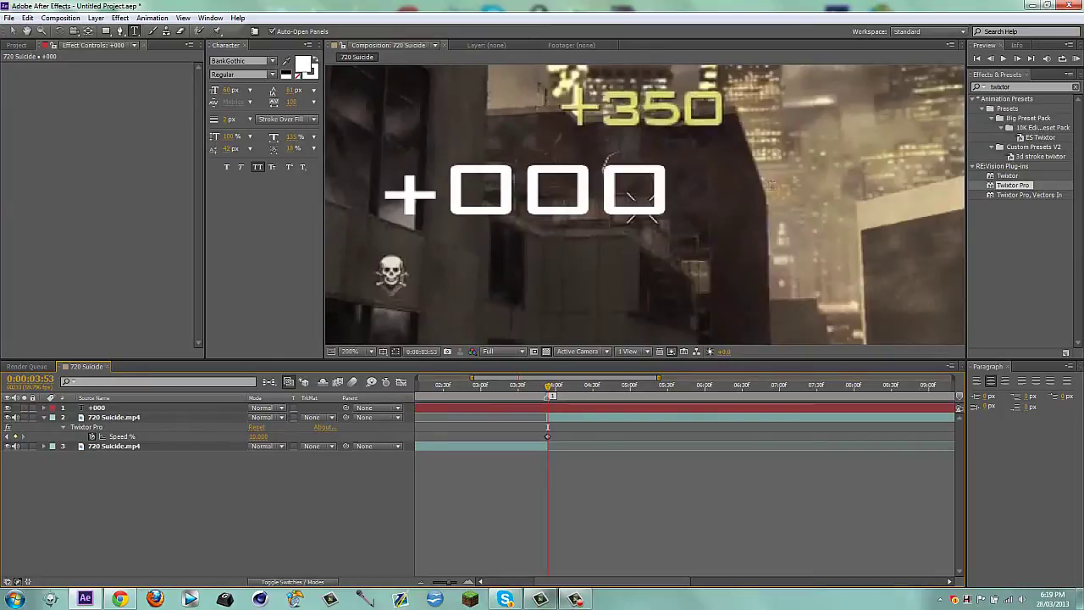
scroll(631, 206, "down", 3)
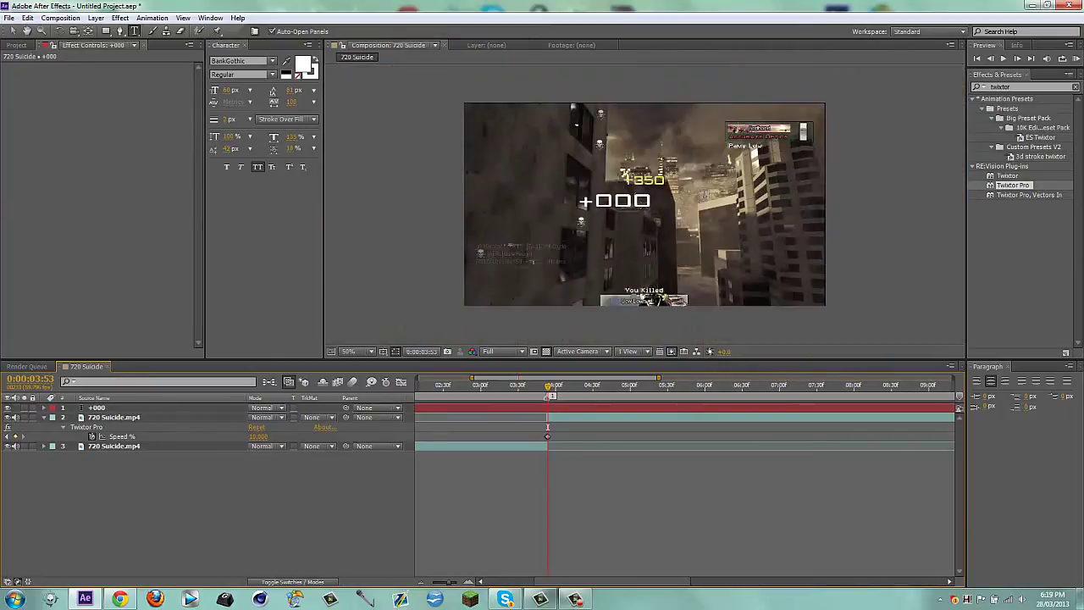
scroll(703, 194, "up", 1)
scroll(704, 194, "down", 1)
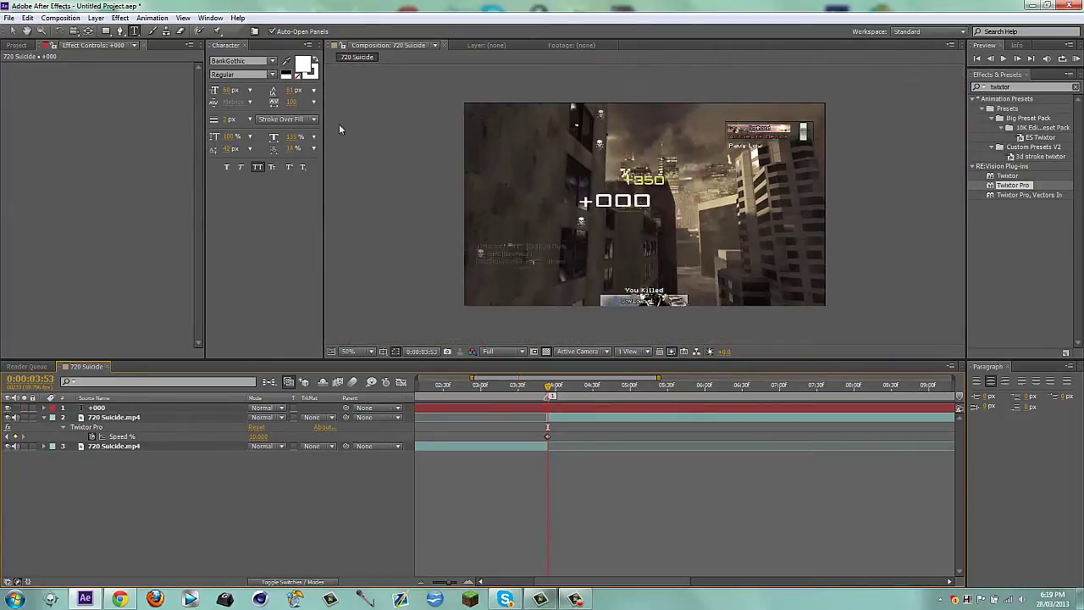
Find the Fill effect by searching the effects for "fill" and apply it to the +000 text.
left_click(13, 31)
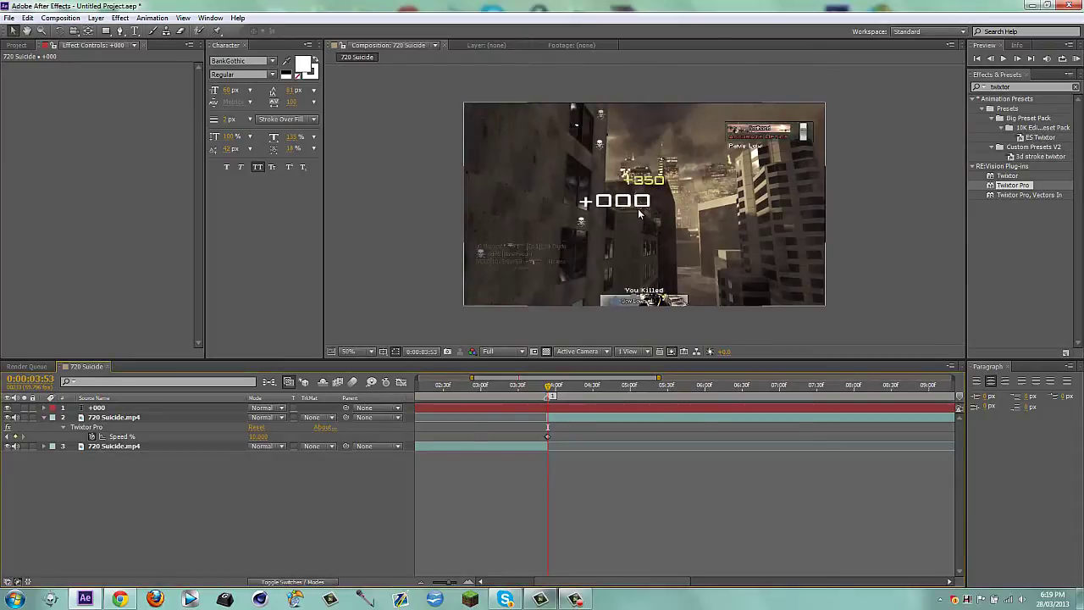
scroll(639, 214, "up", 1)
scroll(635, 216, "down", 1)
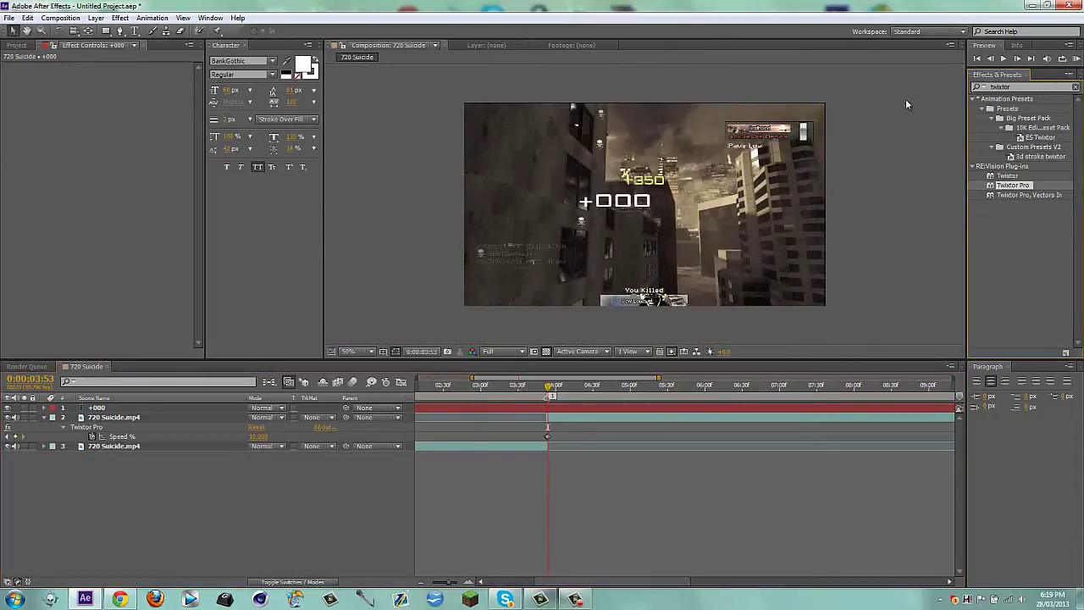
left_click_drag(1032, 87, 911, 88)
type("fill")
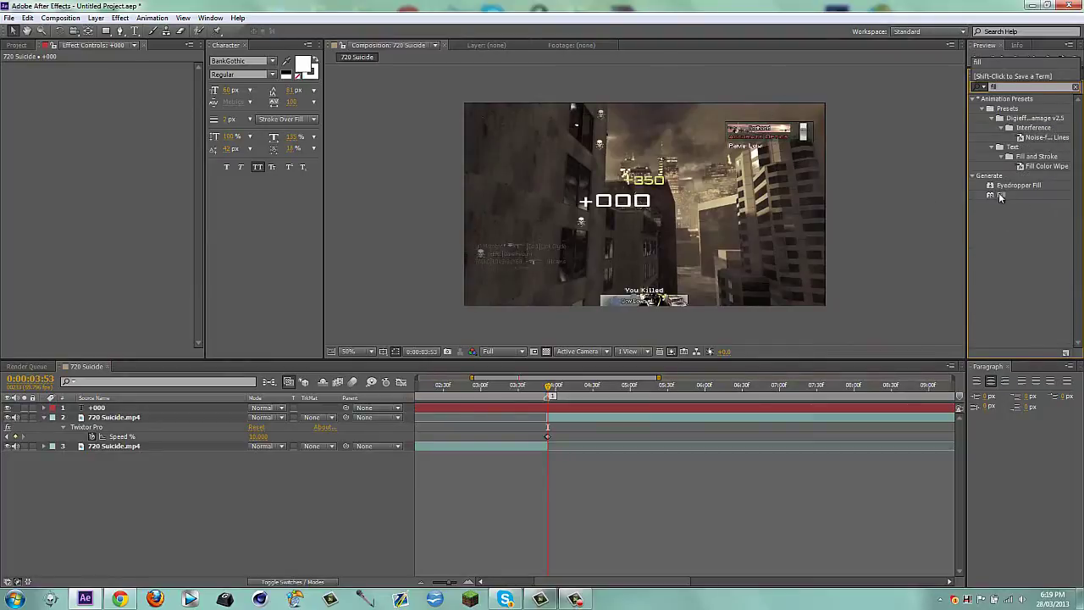
left_click_drag(1000, 195, 638, 256)
Set the +000 text's Fill colour by sampling the yellow of the game's +350 pop-up.
key("h")
scroll(613, 219, "up", 2)
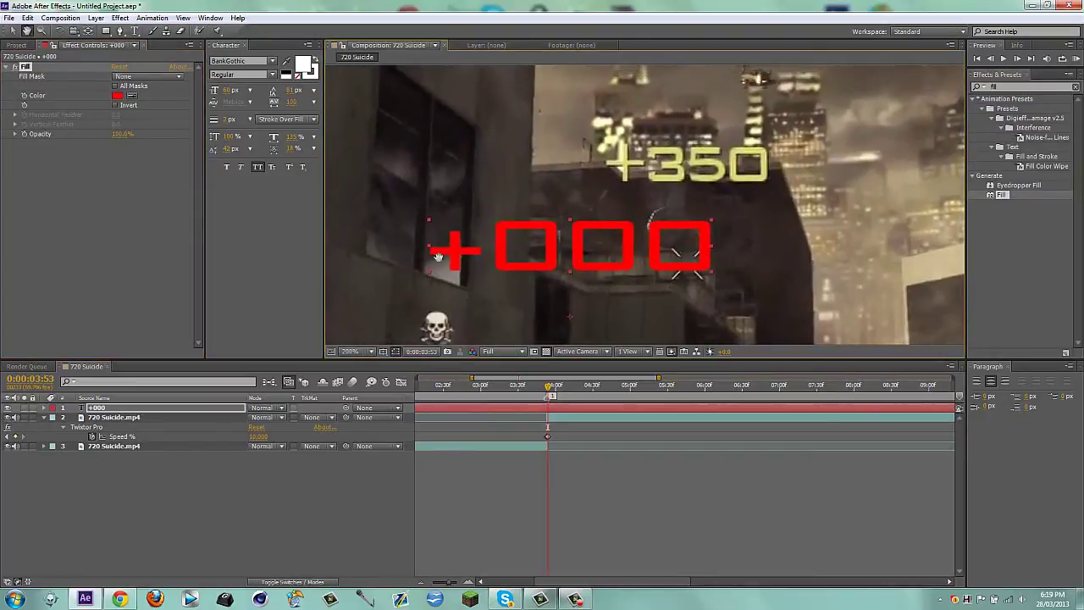
left_click_drag(438, 257, 437, 257)
key("v")
left_click(133, 95)
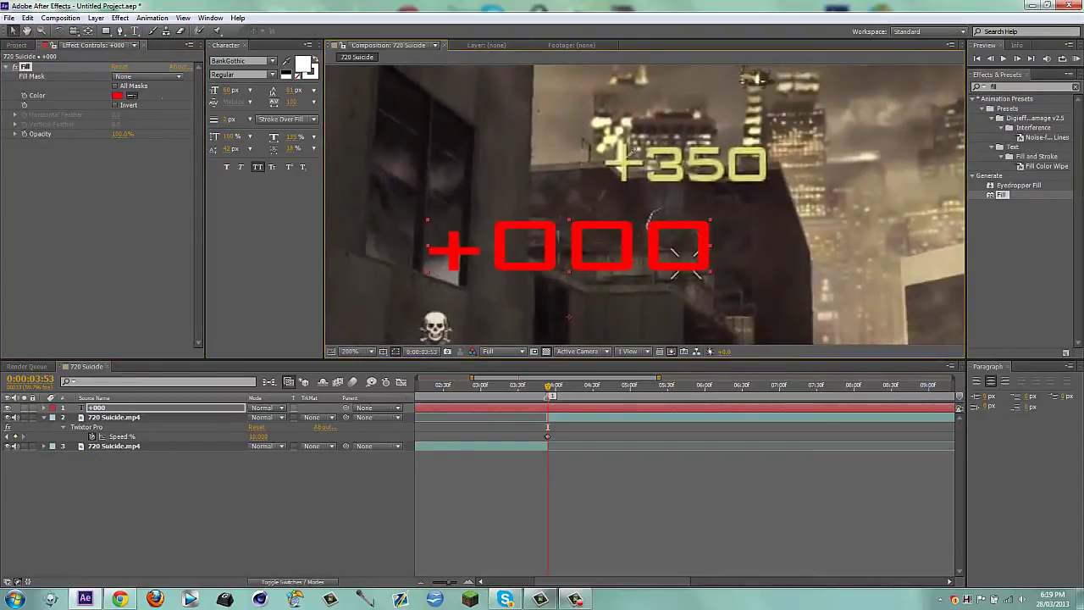
left_click(627, 166)
left_click(382, 507)
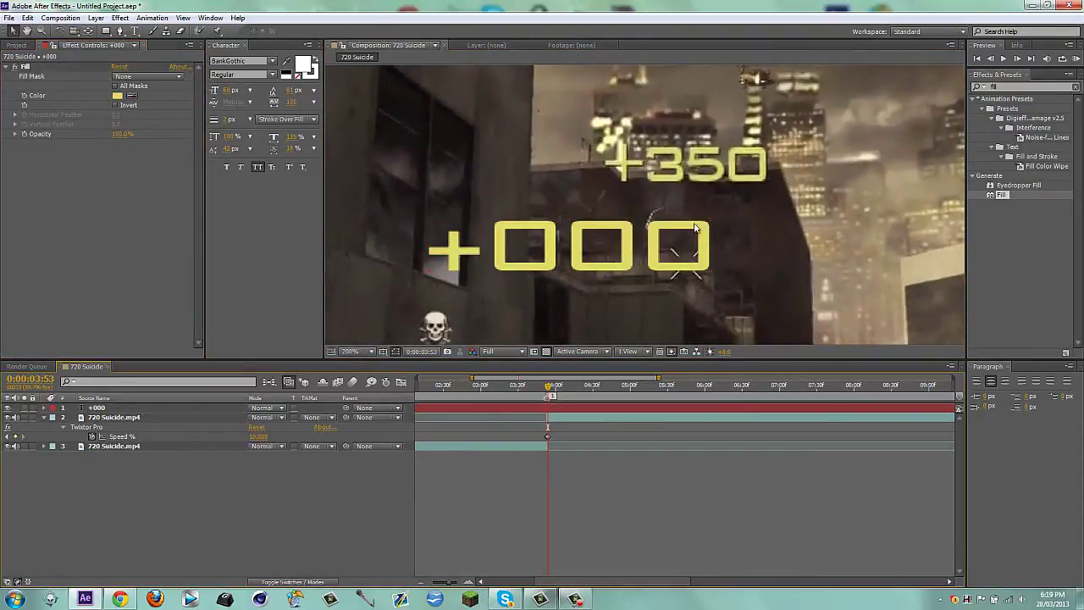
Search the effects for "drop" and apply Drop Shadow to the +000 text.
left_click_drag(1035, 87, 992, 86)
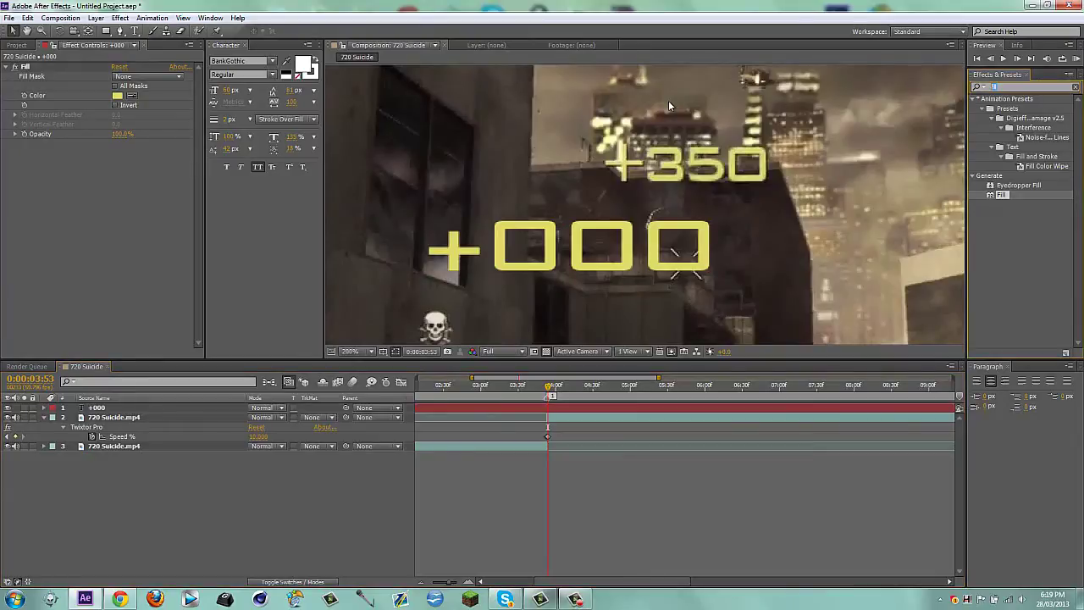
type("drop")
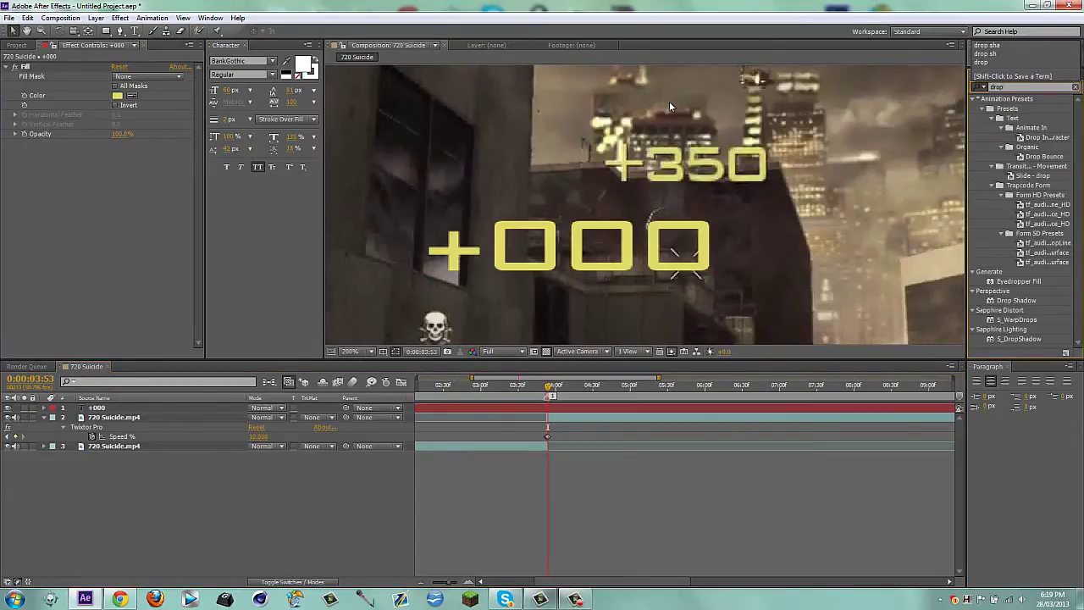
left_click_drag(1022, 177, 567, 247)
left_click(225, 495)
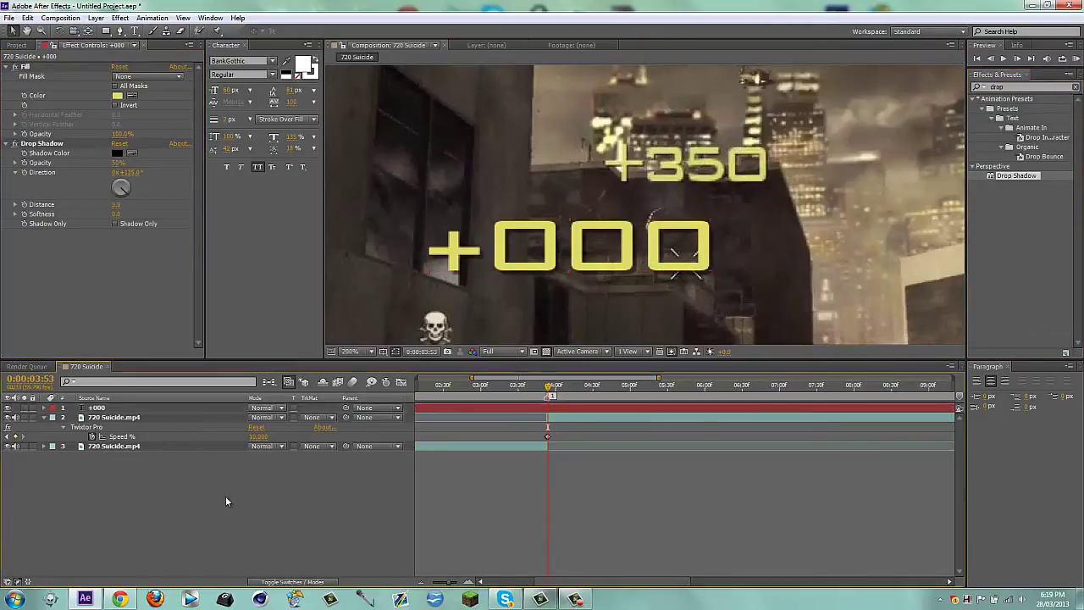
Set the Drop Shadow distance on the +000 text to 2.5.
left_click(117, 206)
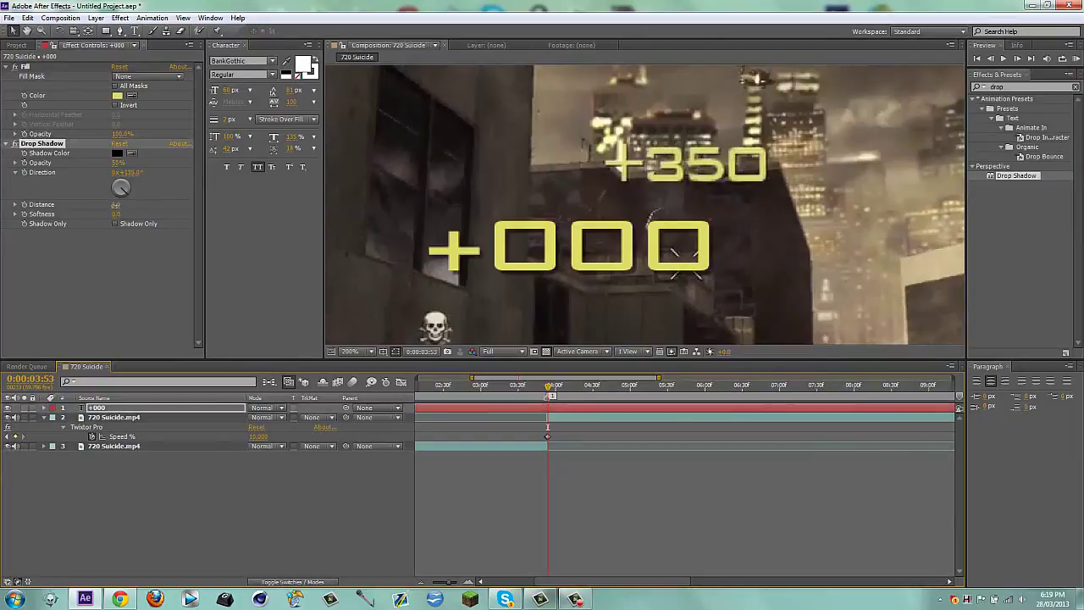
type("2")
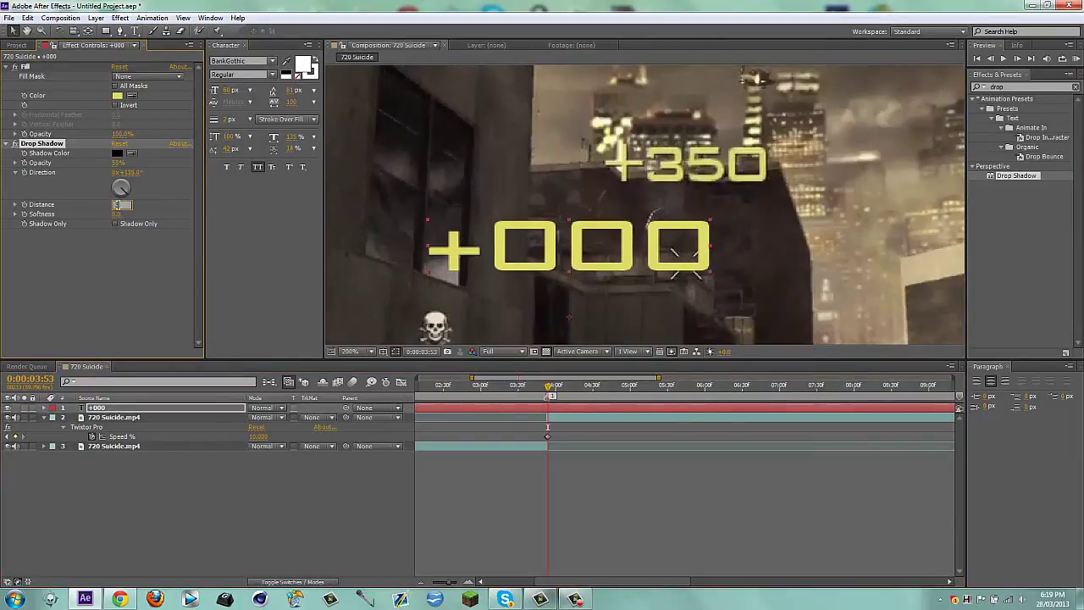
type(".5")
key("Return")
left_click(255, 510)
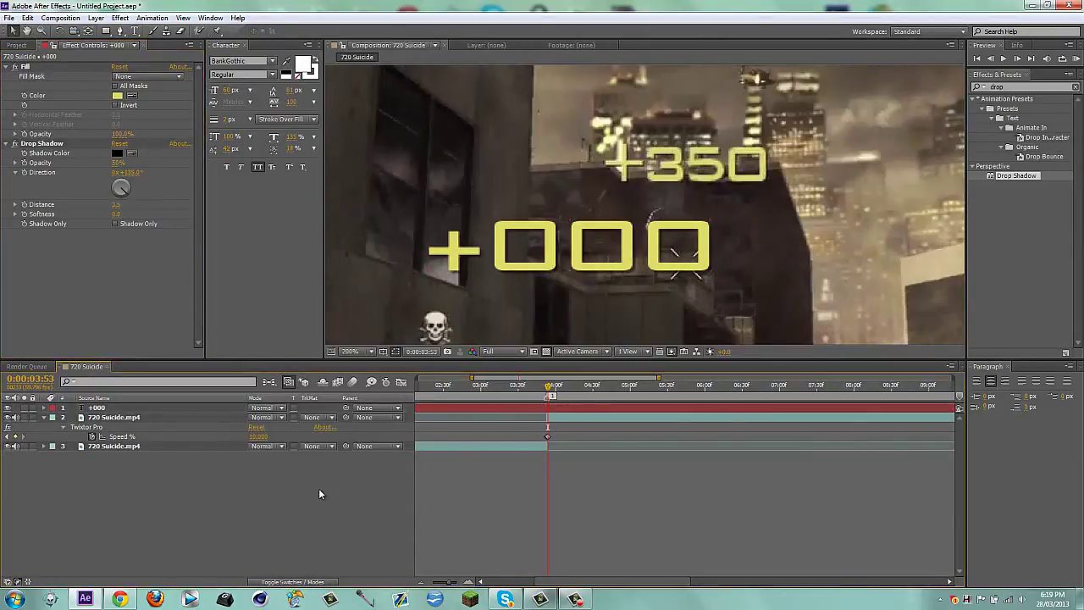
Search the effects for "mosai" and apply the Stylize Mosaic effect to the +000 text.
scroll(711, 275, "down", 2)
scroll(711, 254, "up", 1)
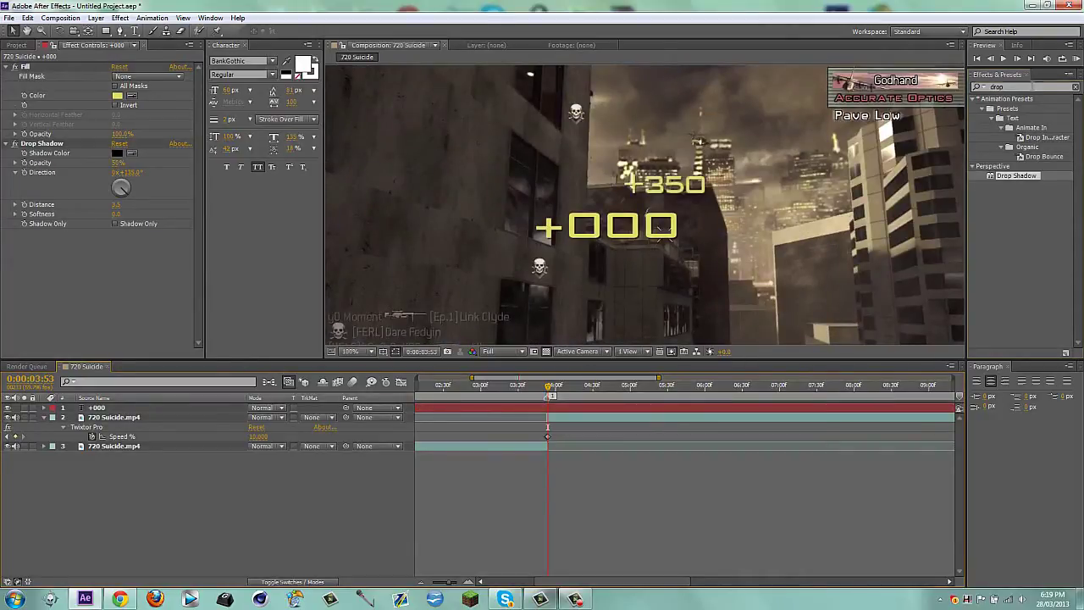
left_click(1072, 86)
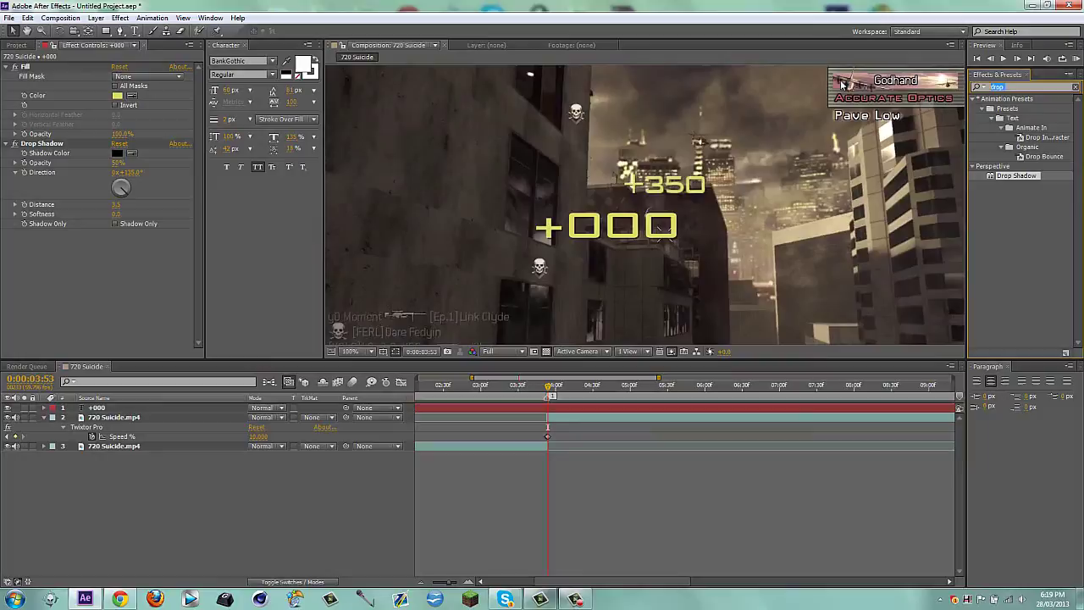
type("mosai")
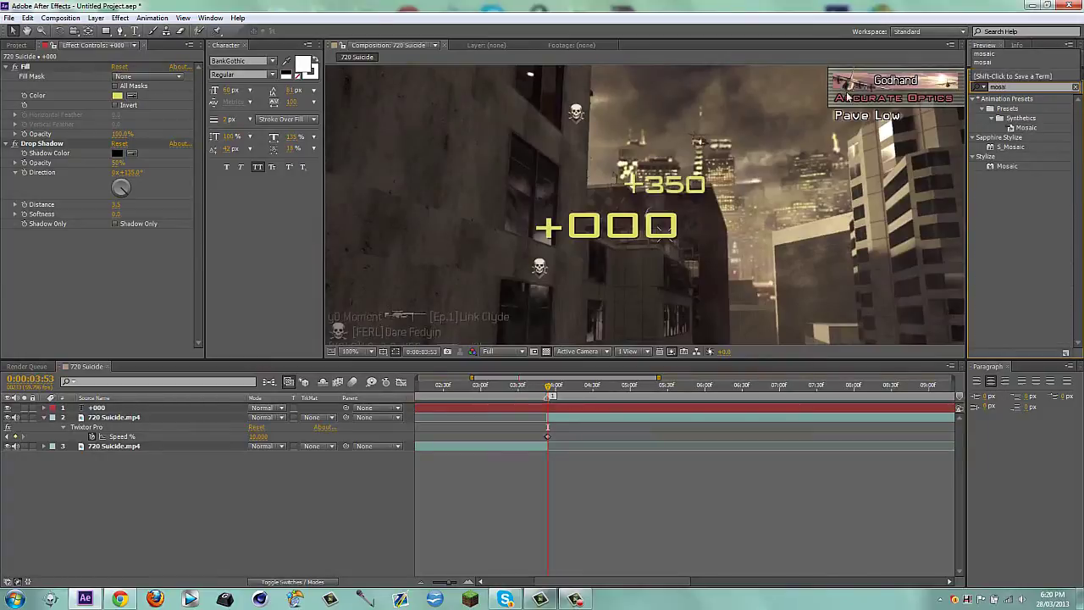
scroll(687, 200, "up", 4)
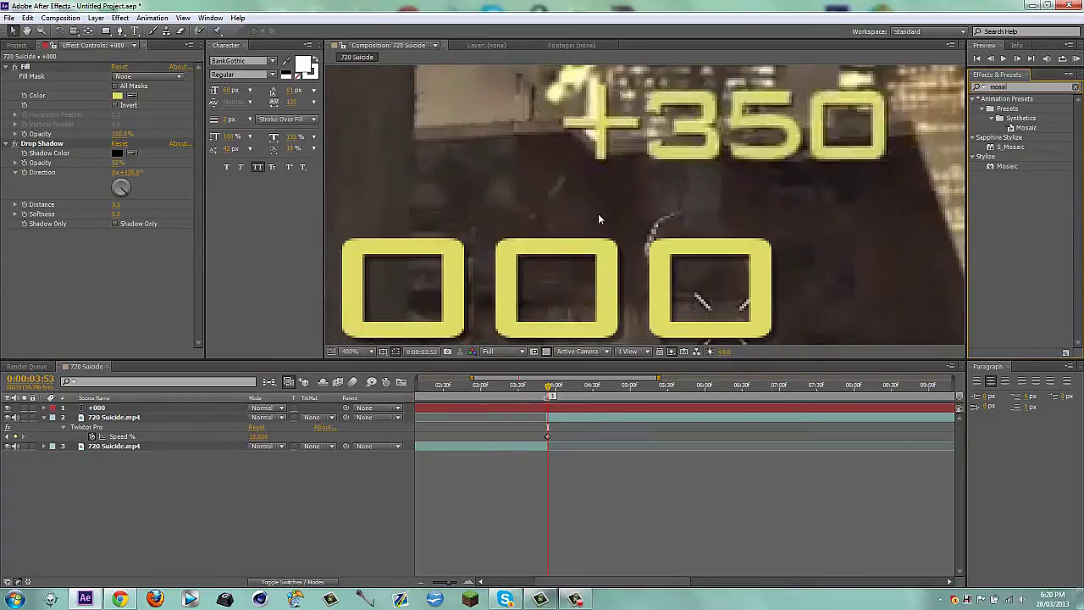
scroll(606, 194, "down", 2)
left_click_drag(1006, 166, 629, 257)
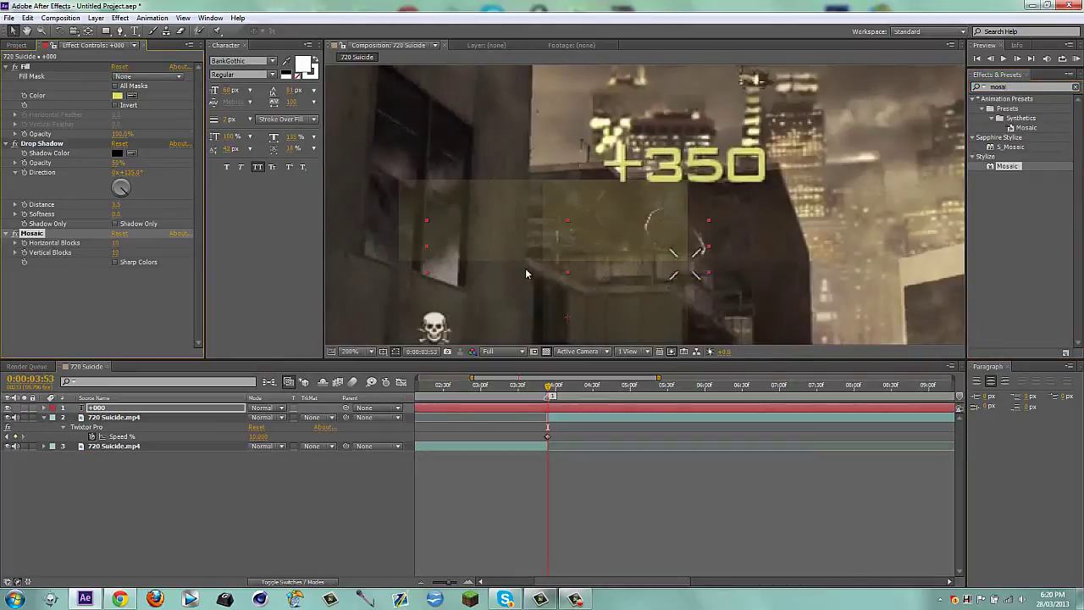
Set the Mosaic effect to 1280 horizontal blocks and 720 vertical blocks.
left_click(117, 246)
key("Tab")
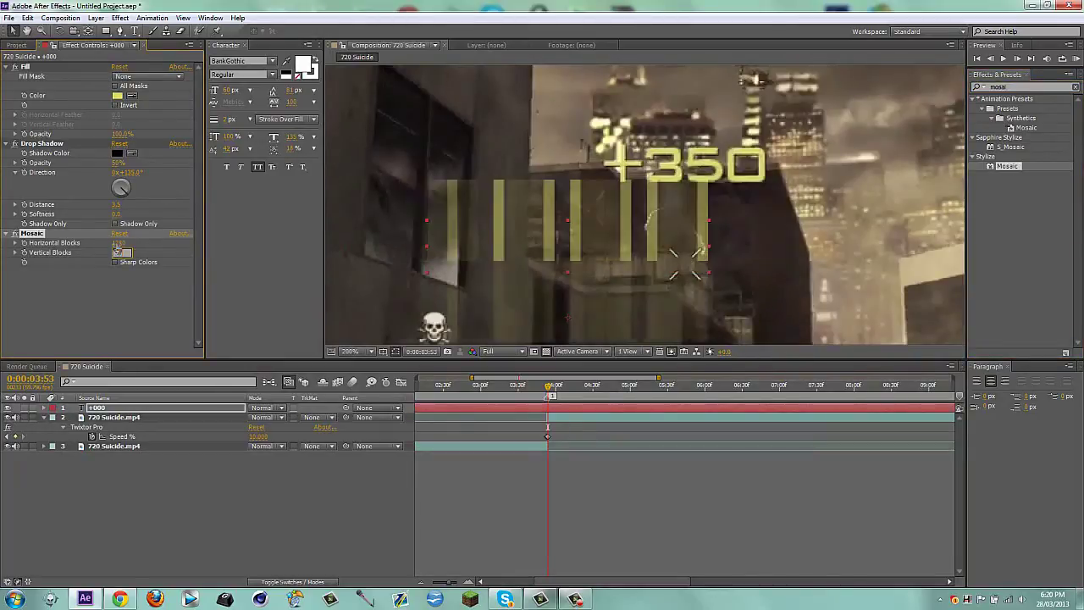
type("720")
key("Return")
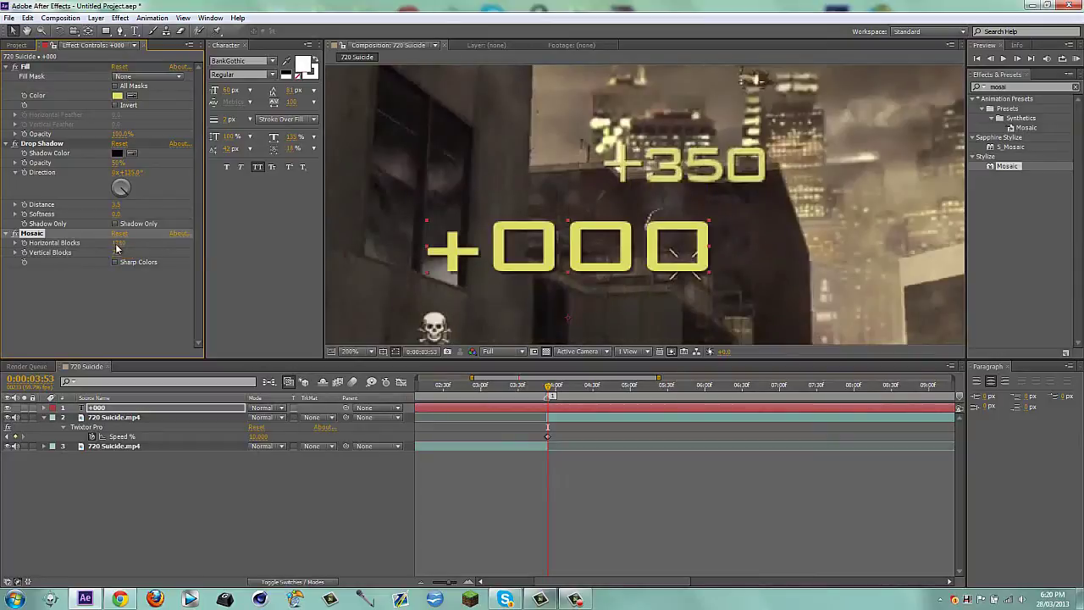
Lower the Mosaic effect's Horizontal Blocks to 921 and Vertical Blocks to 518.
left_click_drag(81, 246, 2, 257)
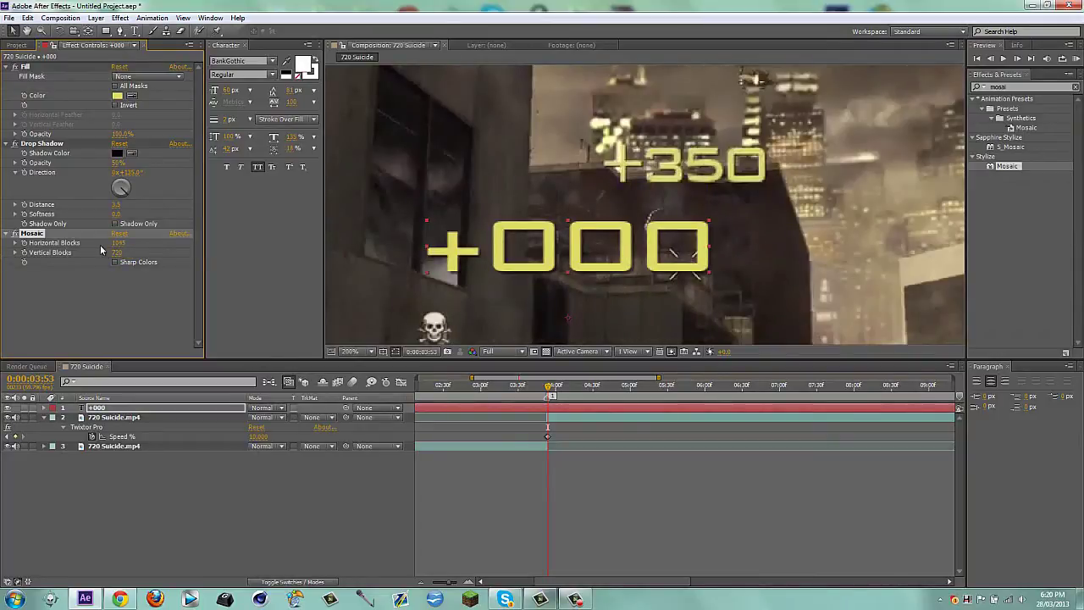
left_click_drag(118, 242, 4, 262)
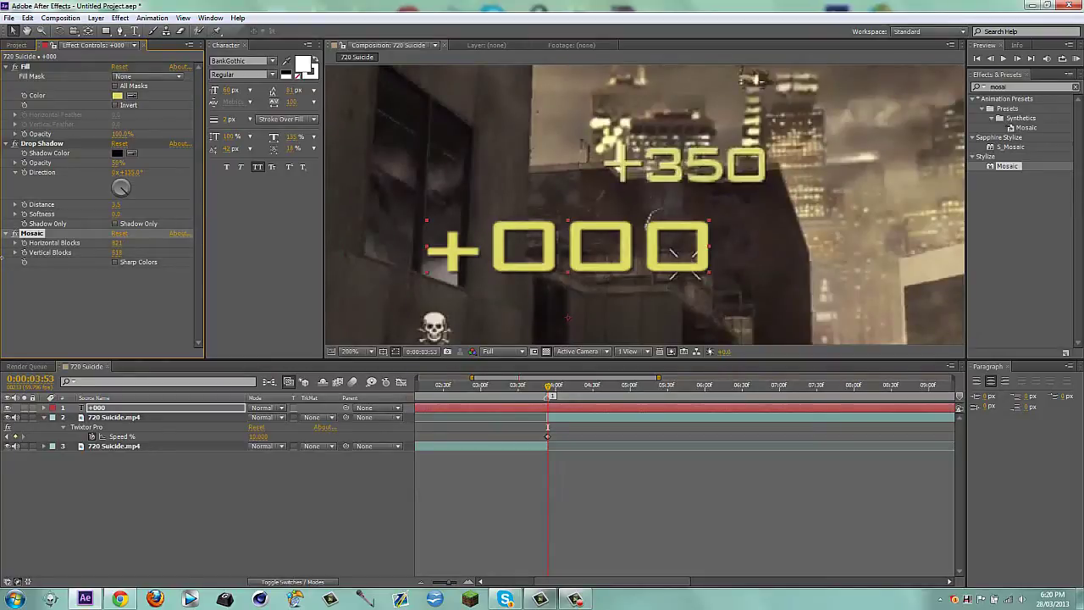
left_click(181, 493)
key("comma")
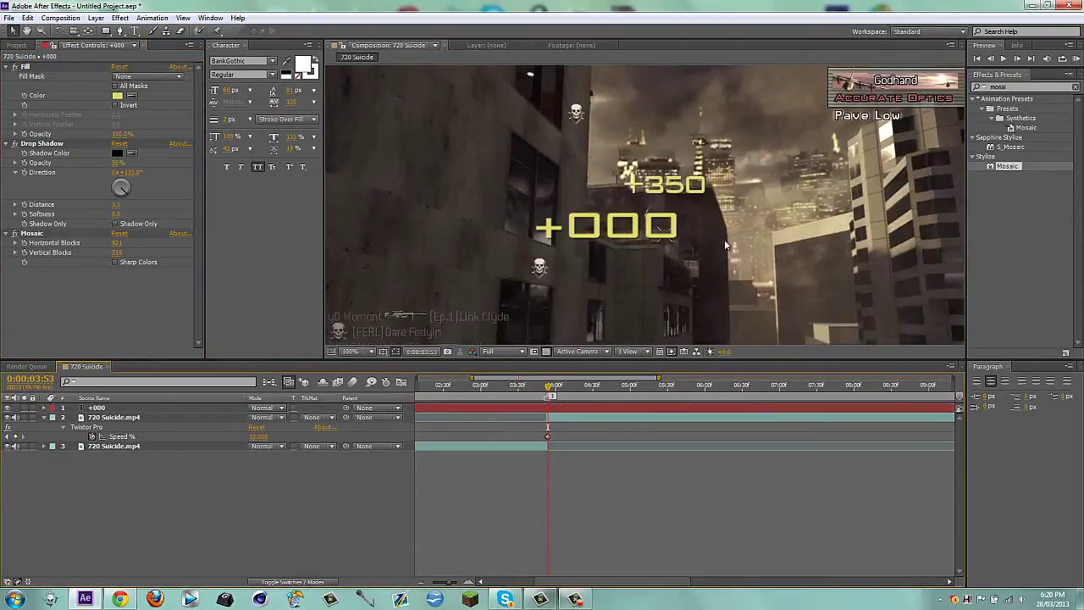
Trim the start of the +000 layer to 0:00:03:46, the frame just before the game's score pop-up appears.
left_click(569, 408)
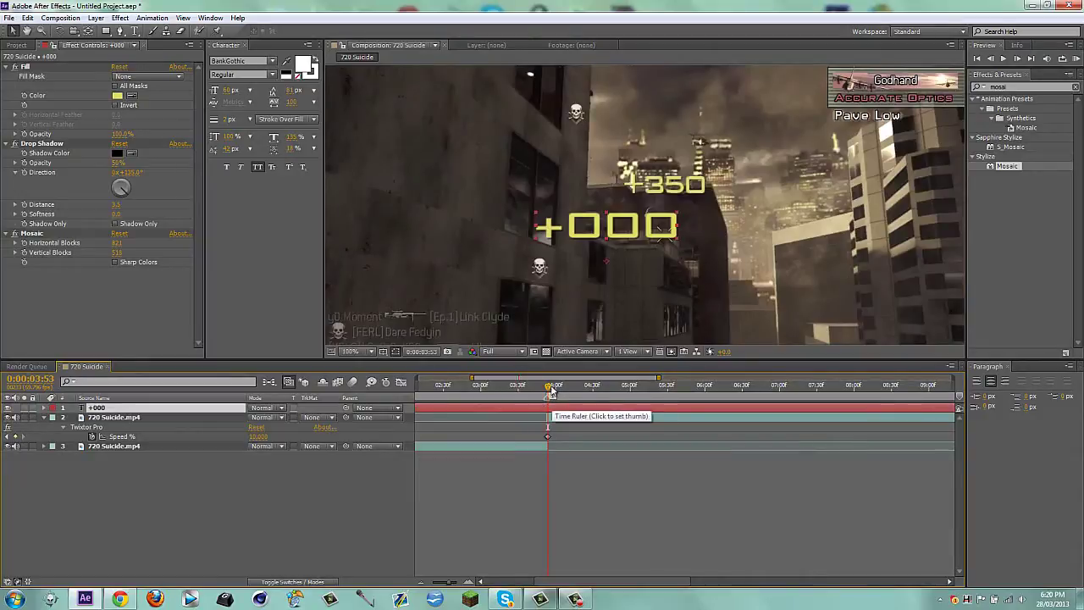
key("Page_Up")
key("Page_Up")
key("Page_Up")
key("Page_Up")
key("Page_Up")
key("Page_Up")
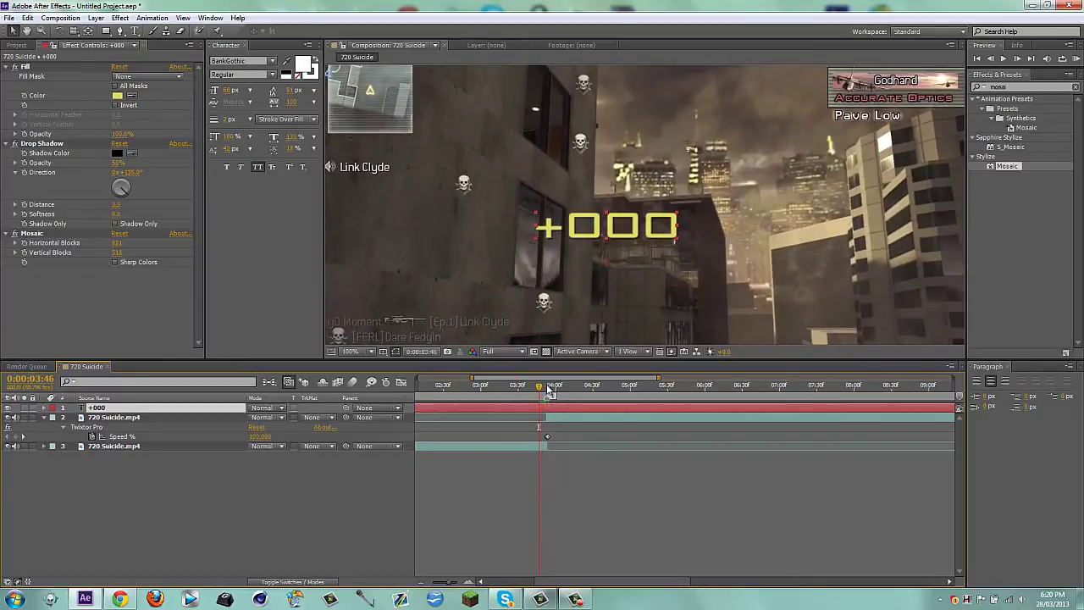
key("Page_Down")
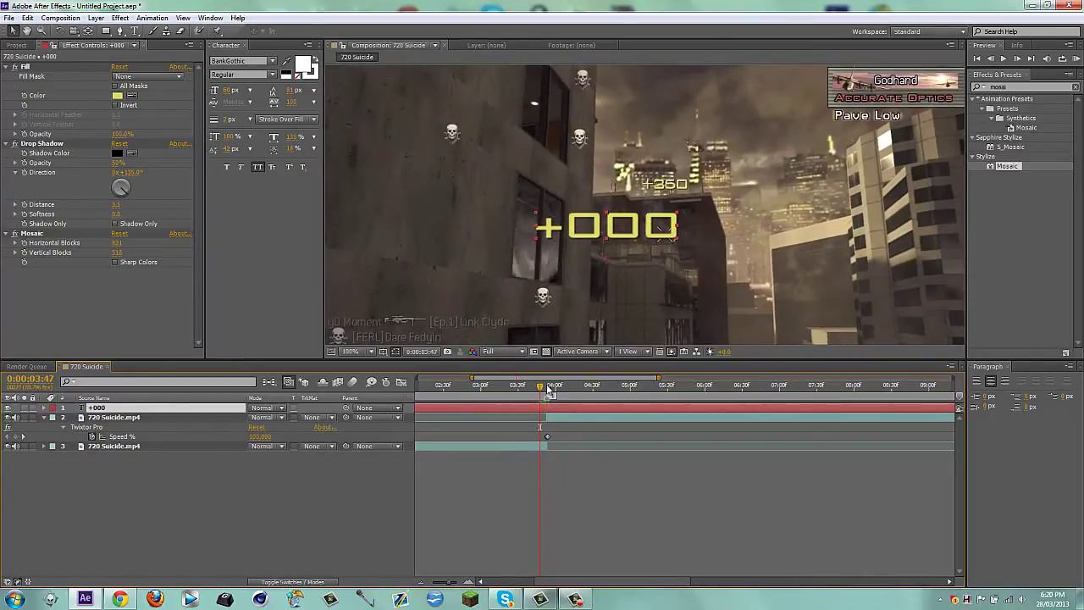
key("Page_Up")
key("alt+bracketleft")
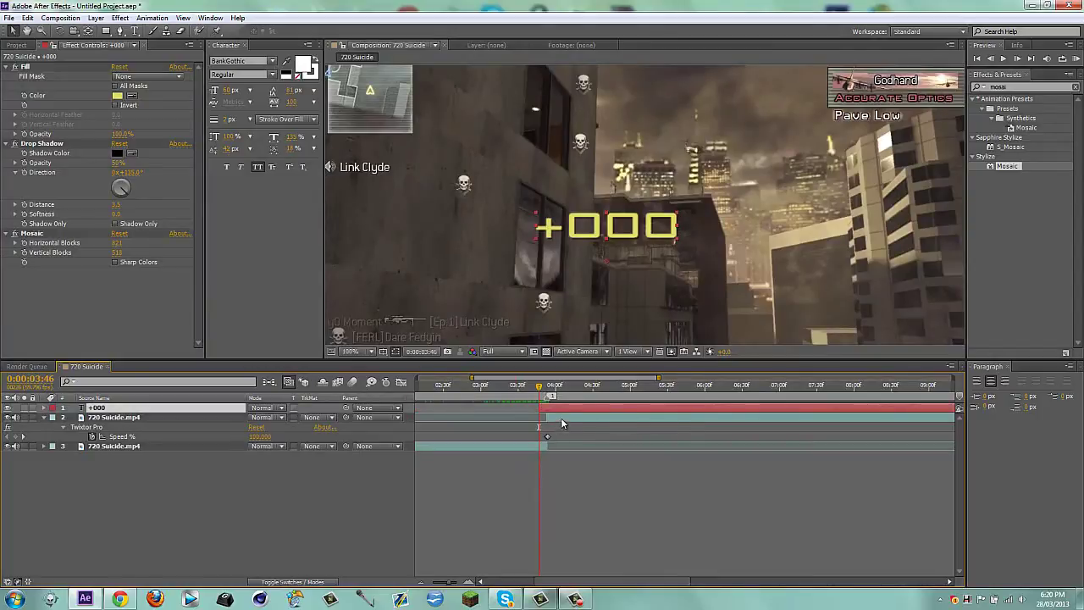
At 0:00:03:47, move the +000 text onto the game's small score pop-up.
left_click(257, 522)
left_click_drag(692, 245, 562, 283)
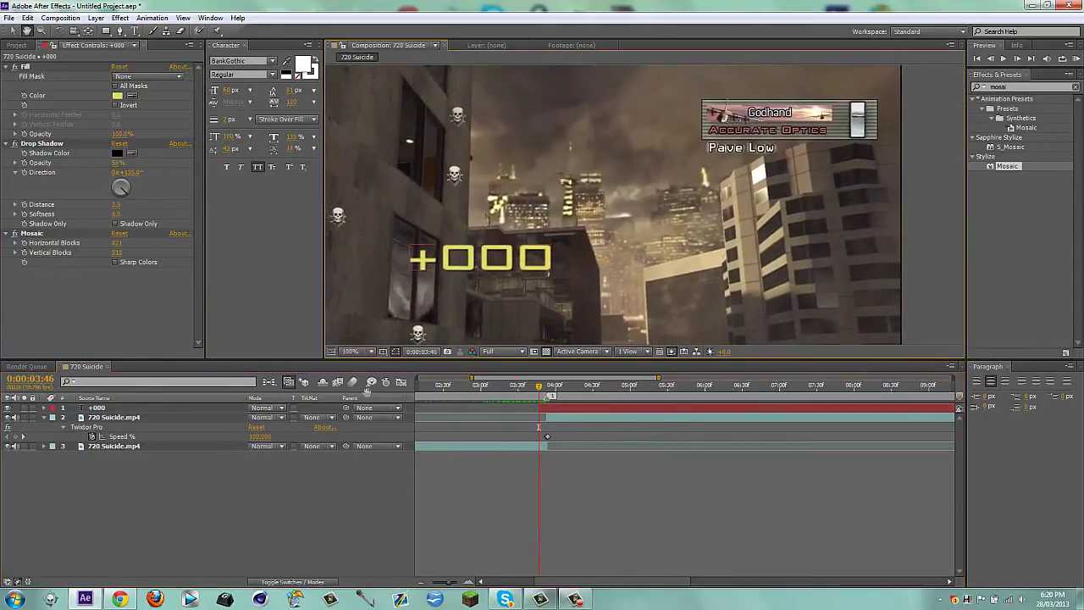
left_click(549, 411)
key("Page_Down")
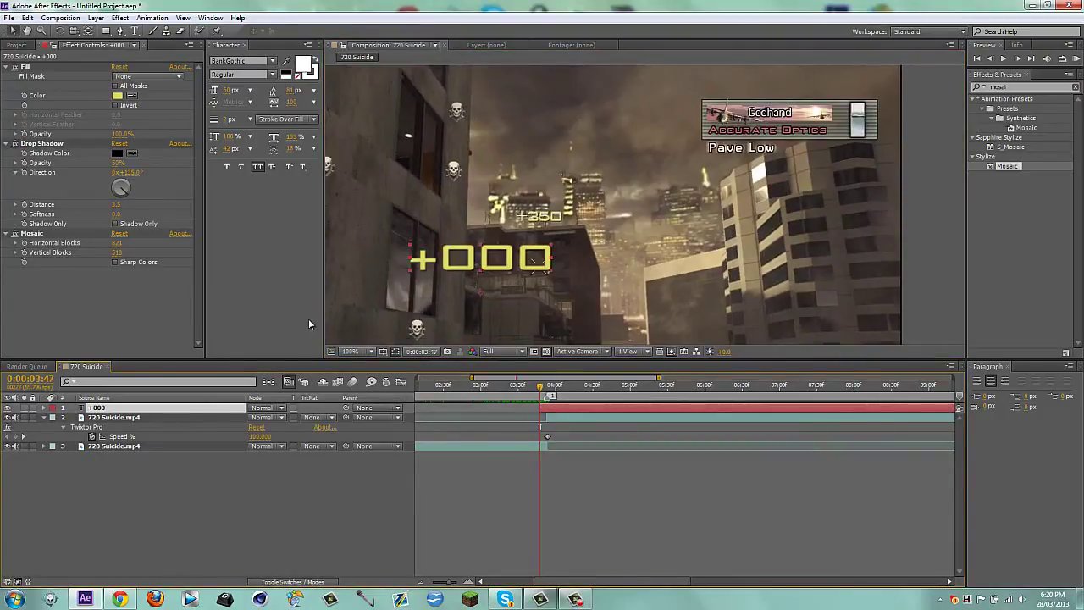
left_click_drag(494, 272, 542, 223)
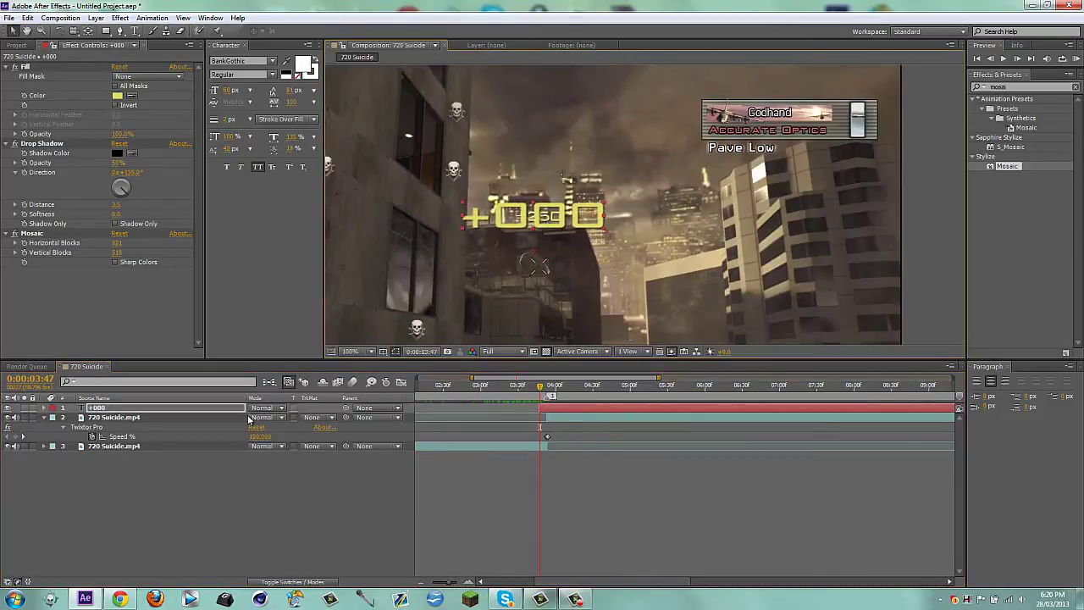
Scale the +000 text to 36%, align it with the game's pop-up, and keyframe its Position and Scale at 0:00:03:47.
key("s")
key("shift+p")
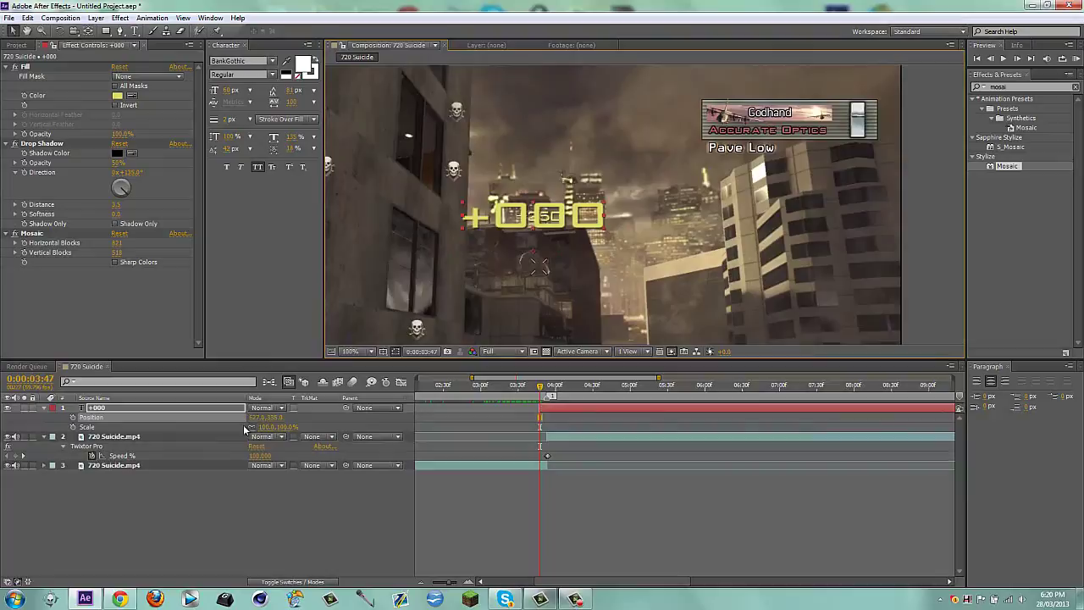
left_click_drag(284, 428, 238, 420)
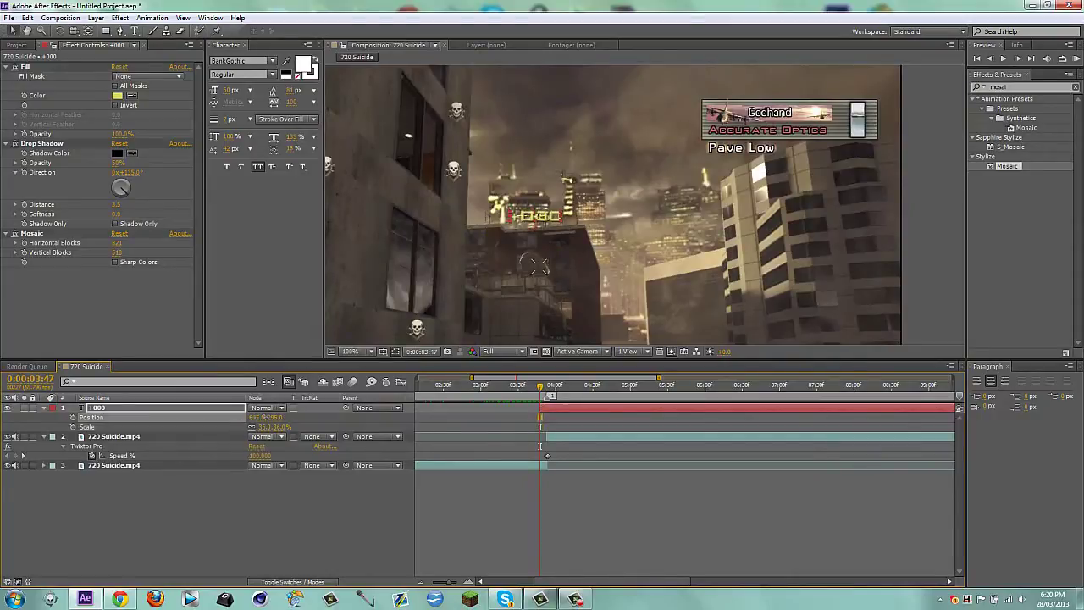
left_click_drag(265, 417, 258, 416)
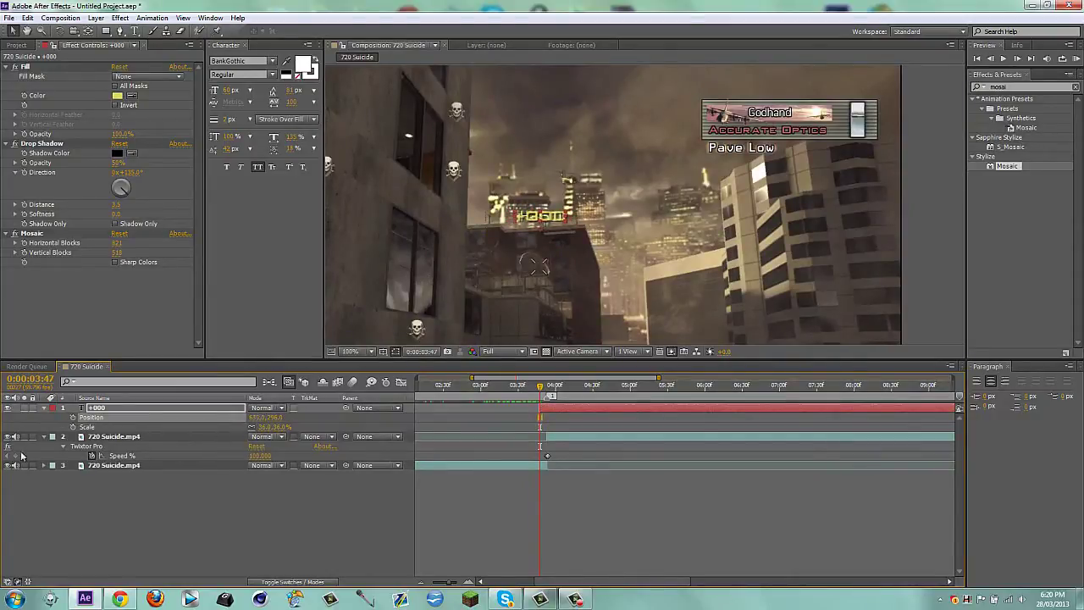
left_click(73, 426)
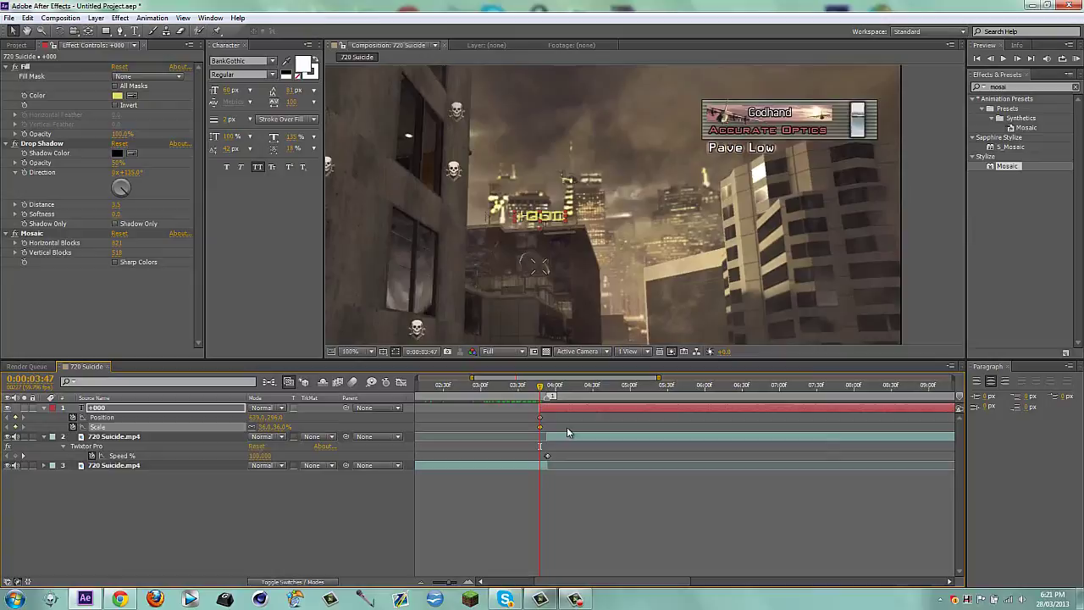
At 0:00:04:47, keyframe the +000 text's Scale at 234% and its Position lower so the text sits over the game's +350.
key("shift+Page_Down")
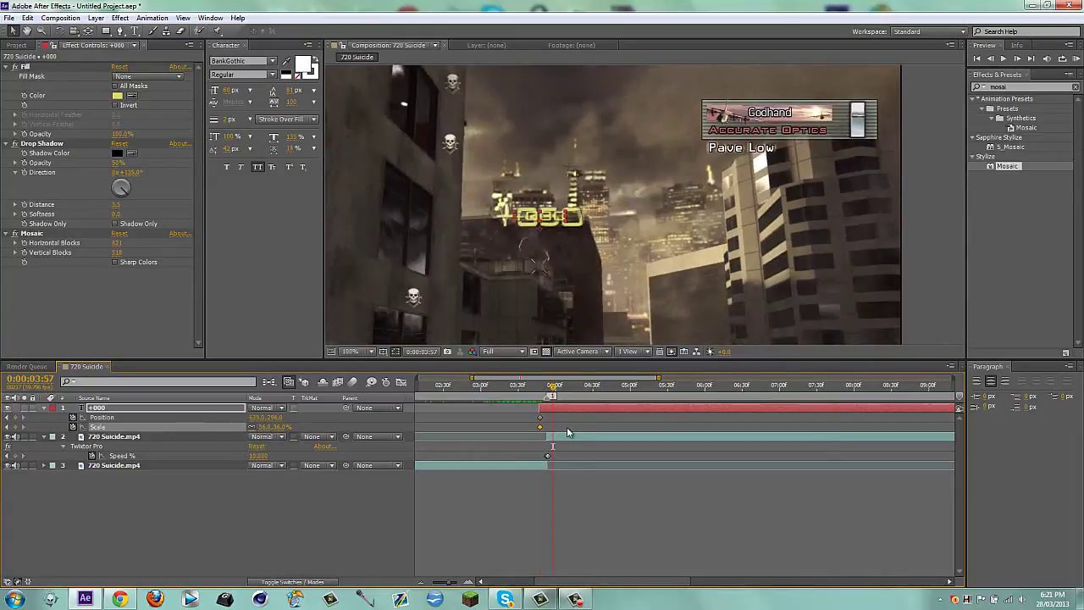
key("shift+Page_Down")
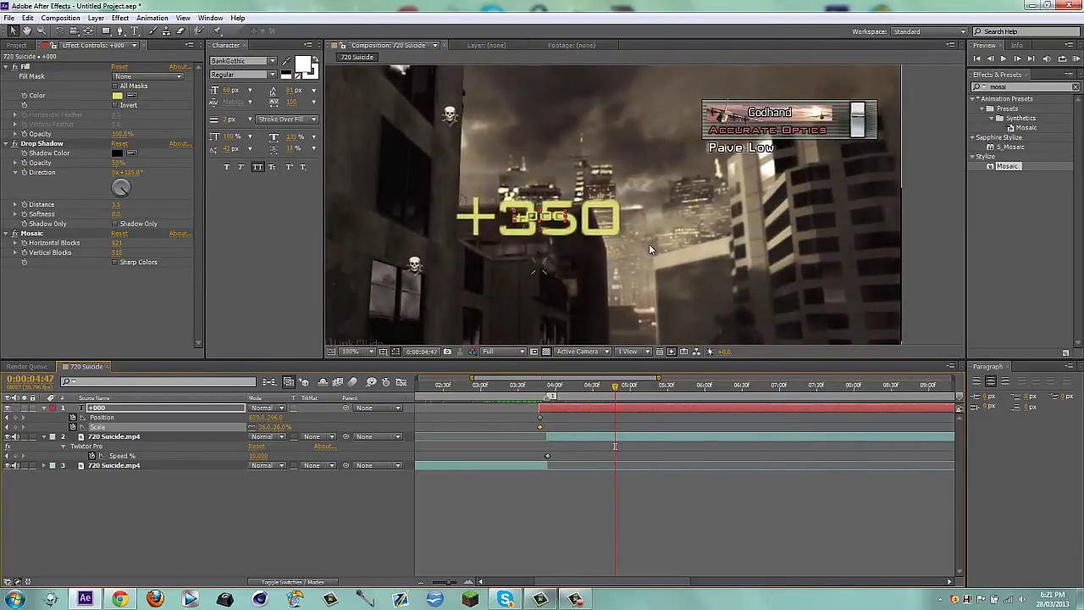
scroll(627, 231, "down", 2)
scroll(628, 276, "up", 2)
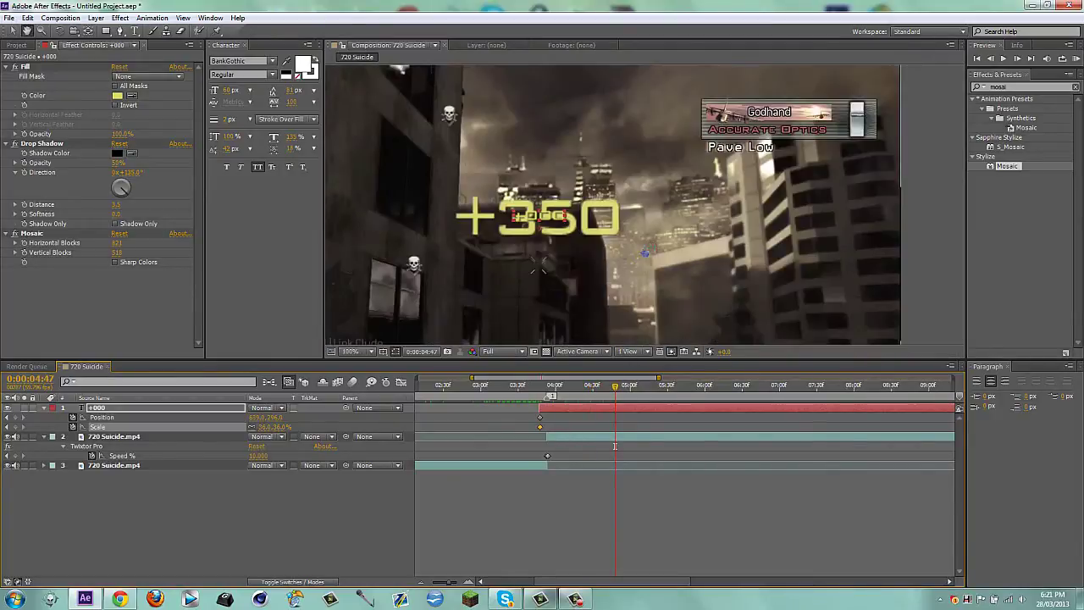
left_click(280, 513)
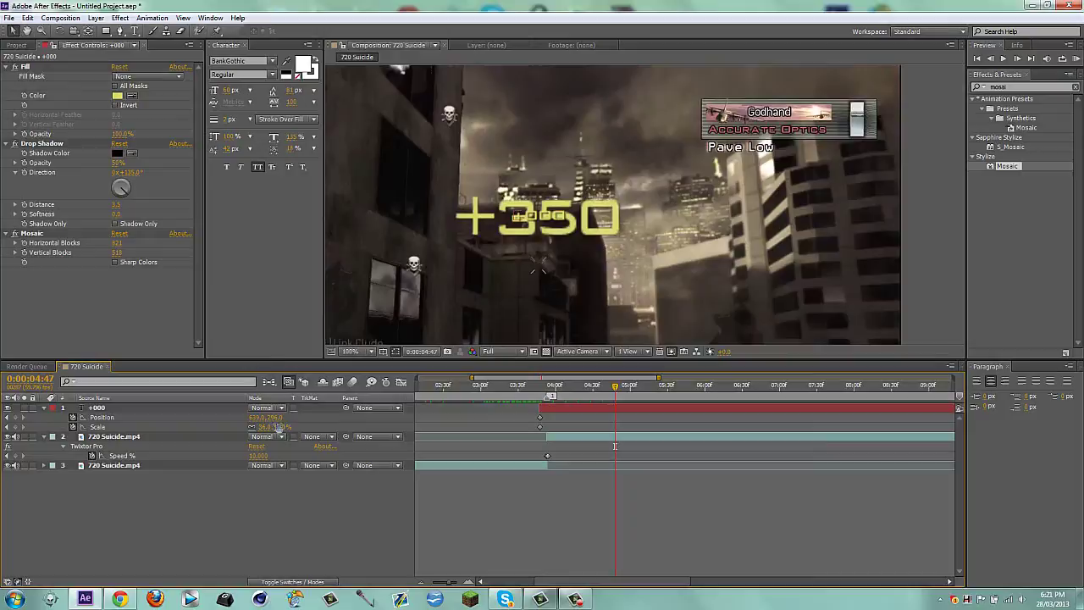
left_click_drag(282, 429, 443, 403)
key("h")
left_click_drag(634, 212, 651, 233)
scroll(647, 273, "down", 1)
key("v")
left_click_drag(289, 429, 341, 416)
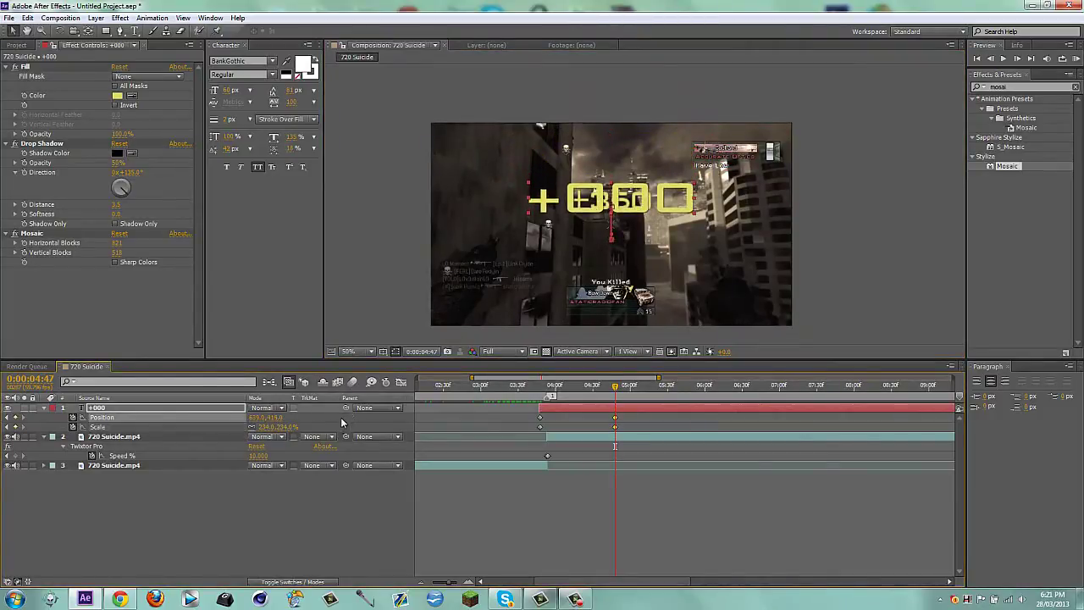
At 0:00:04:47, enlarge the +000 text to 433%, reposition it over the game's +350, and check its growth.
left_click_drag(271, 430, 360, 412)
left_click(306, 533)
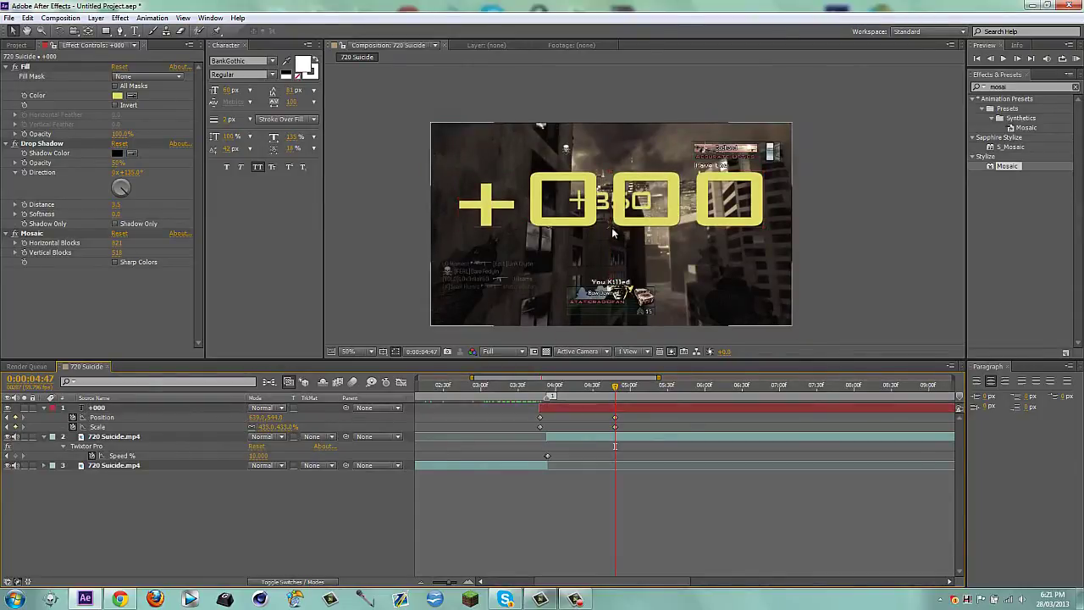
left_click_drag(615, 388, 597, 373)
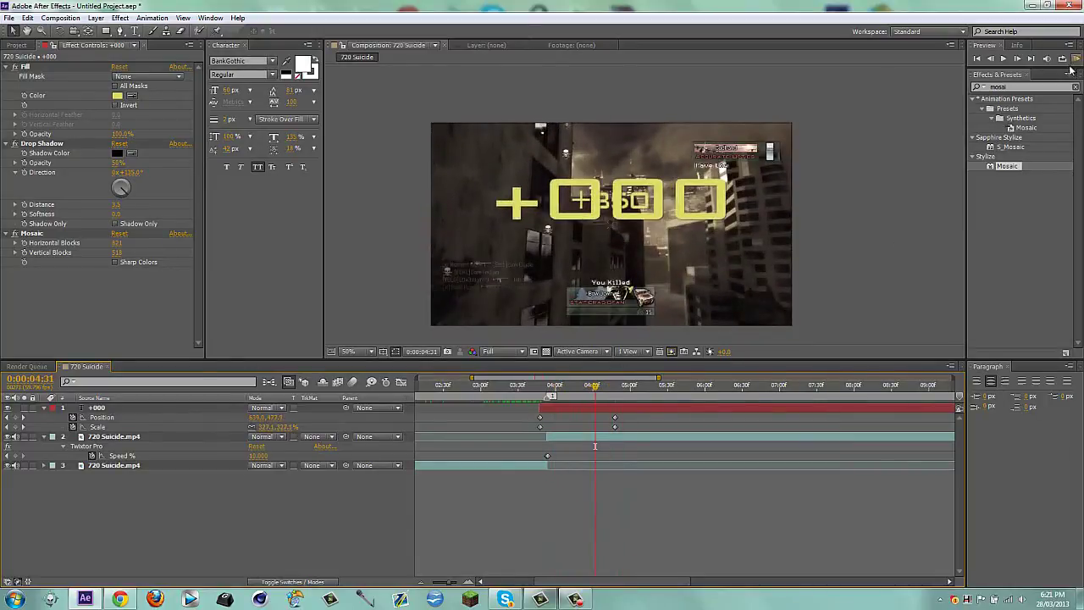
Apply the Stylize Glow effect to the +000 text and collapse its Fill, Drop Shadow and Mosaic settings.
left_click_drag(1024, 89, 920, 89)
type("glow")
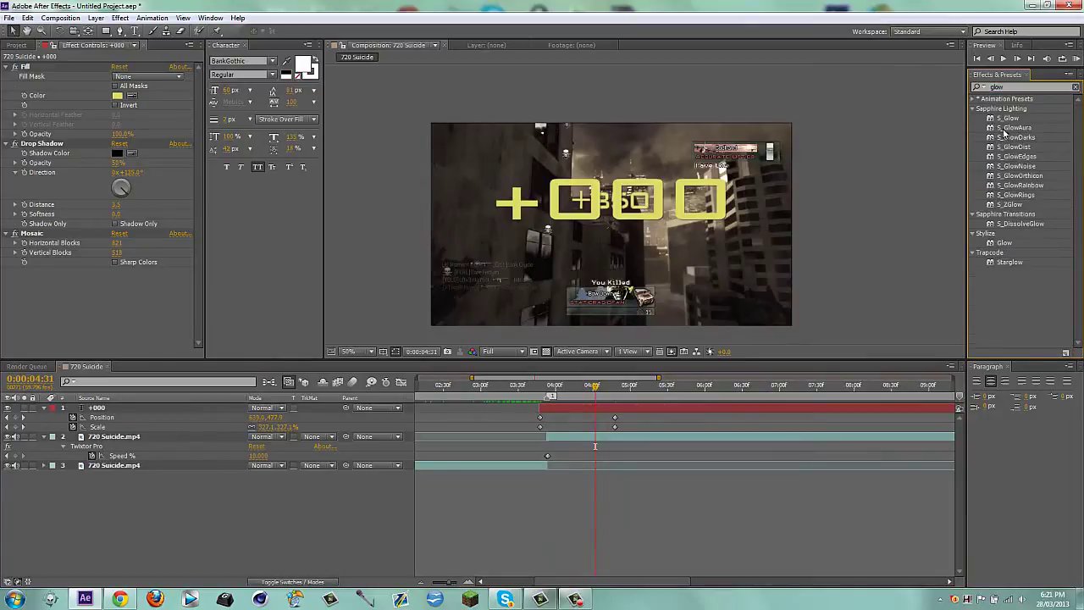
left_click_drag(1004, 243, 609, 212)
left_click(232, 540)
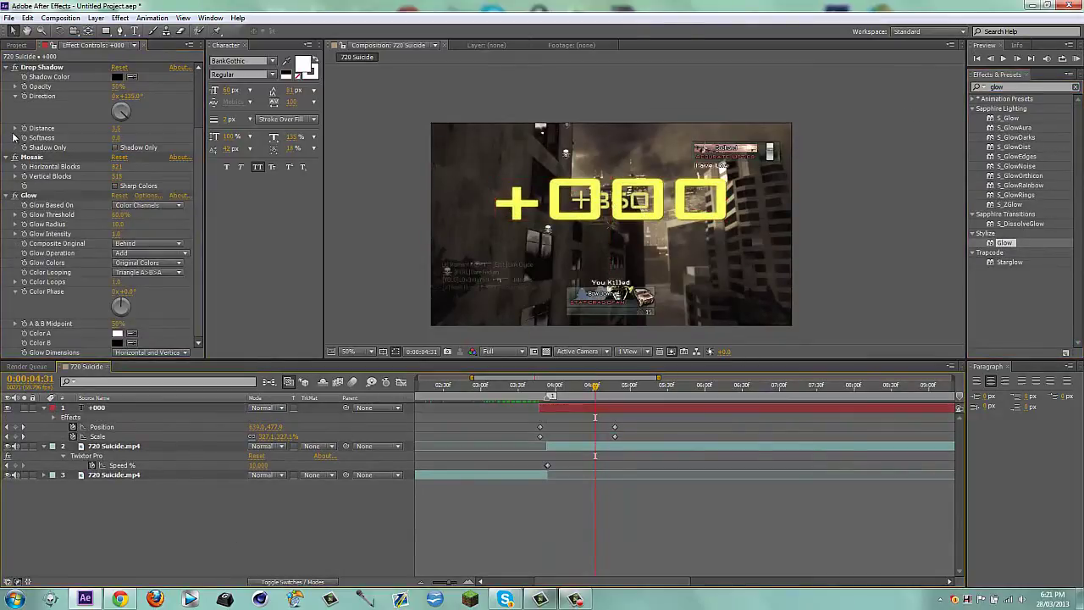
left_click(8, 67)
left_click(7, 67)
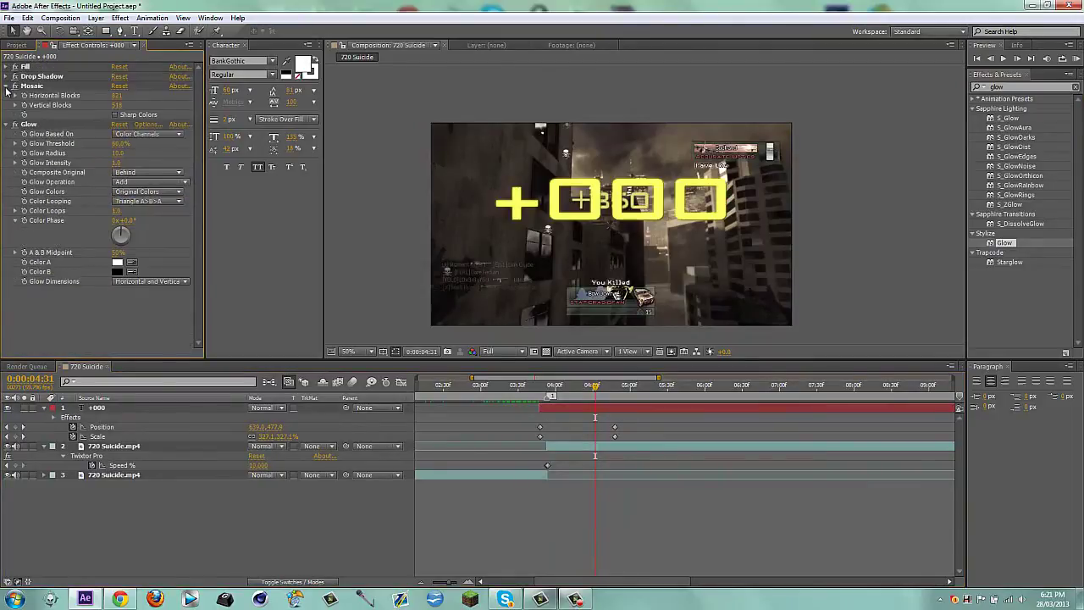
left_click(8, 87)
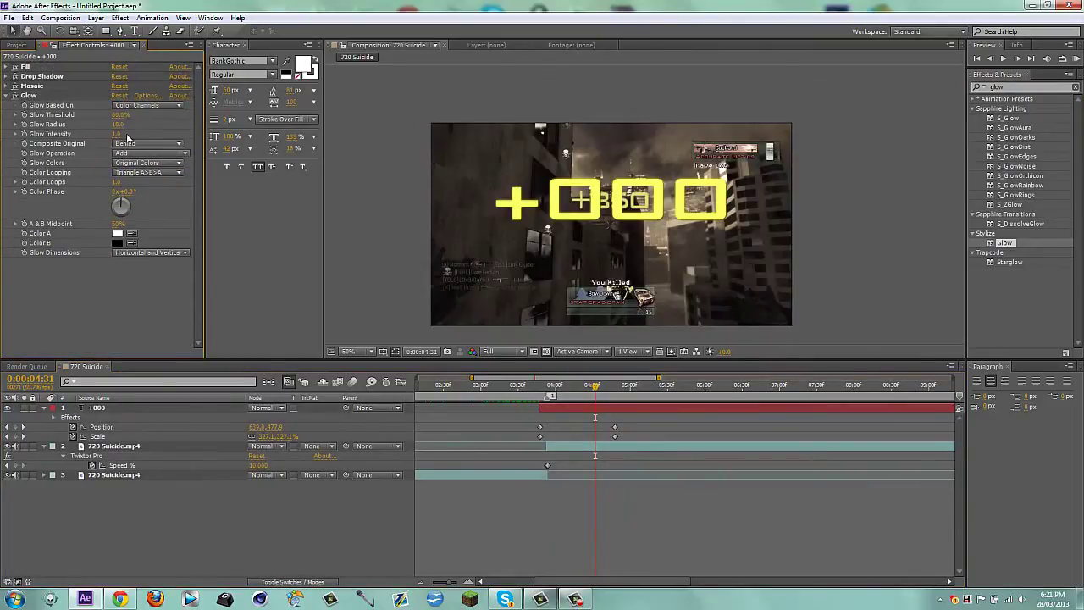
Try a lower Glow Threshold on the +000 text, undo the change, and collapse the Glow settings.
left_click_drag(118, 116, 73, 119)
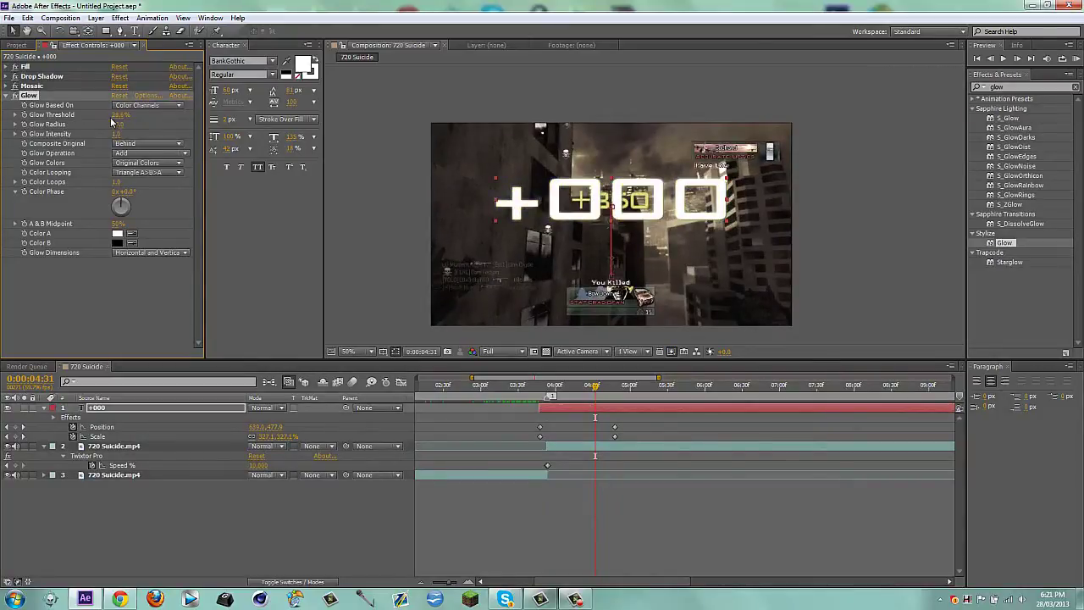
key("ctrl+z")
left_click(259, 564)
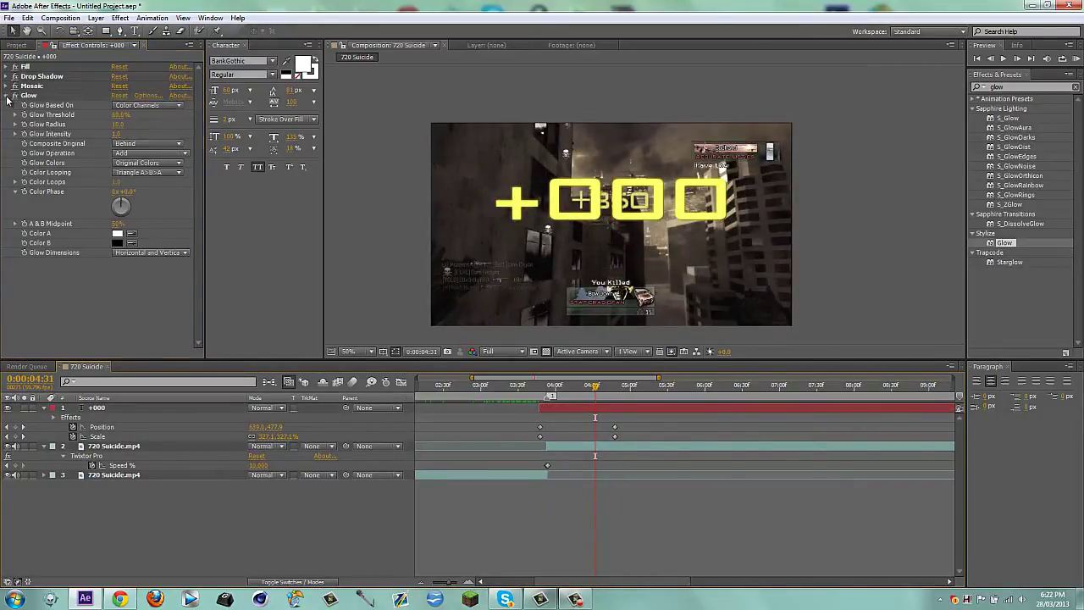
left_click(8, 96)
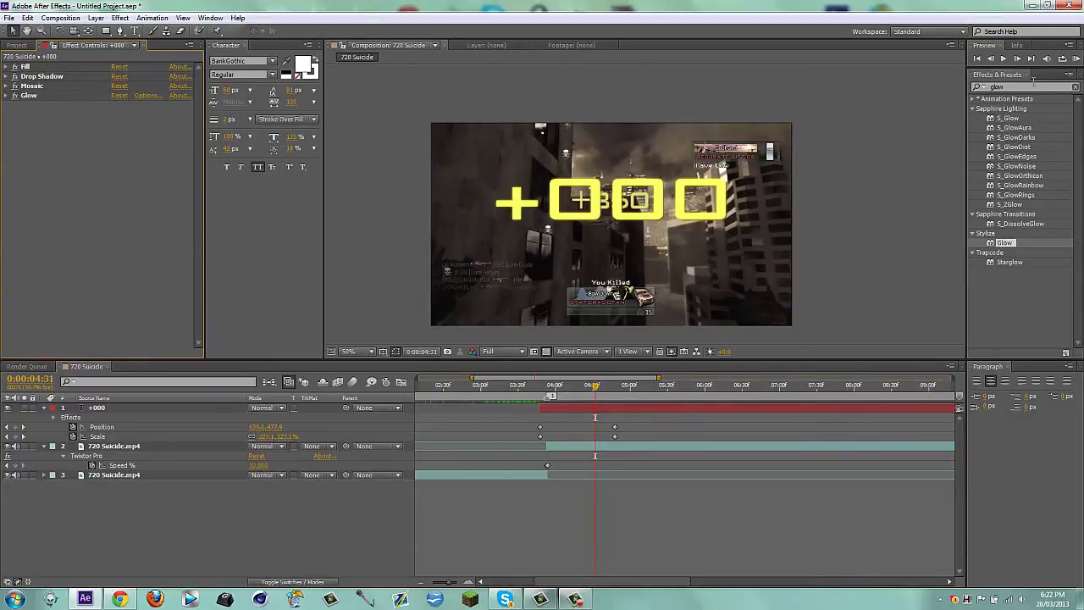
Apply Fast Blur to the +000 text with a low Blurriness and Repeat Edge Pixels enabled.
type("fast bl")
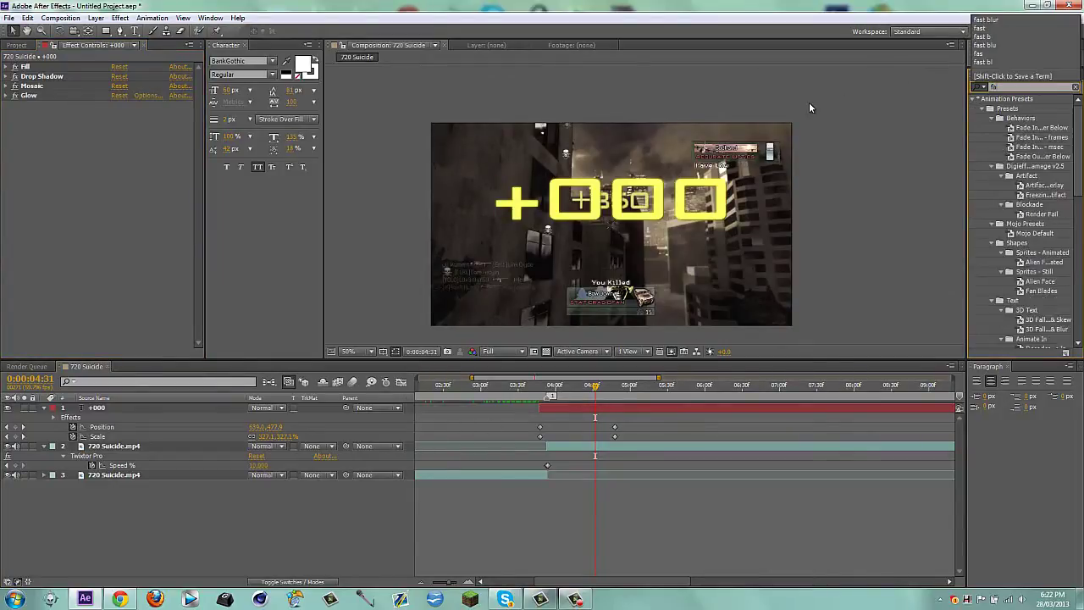
type("ur")
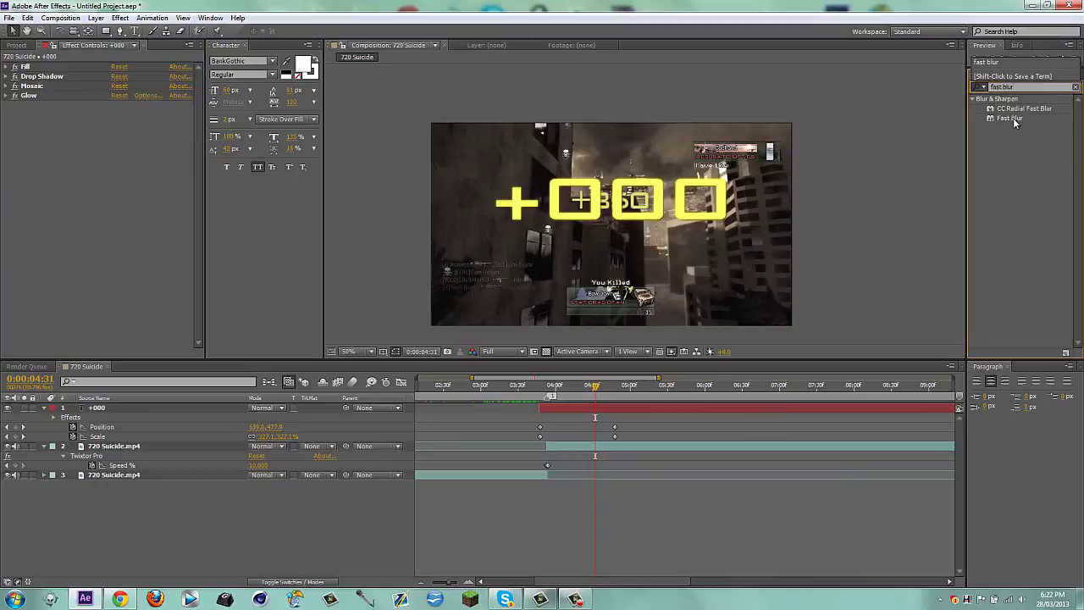
left_click_drag(1010, 119, 698, 199)
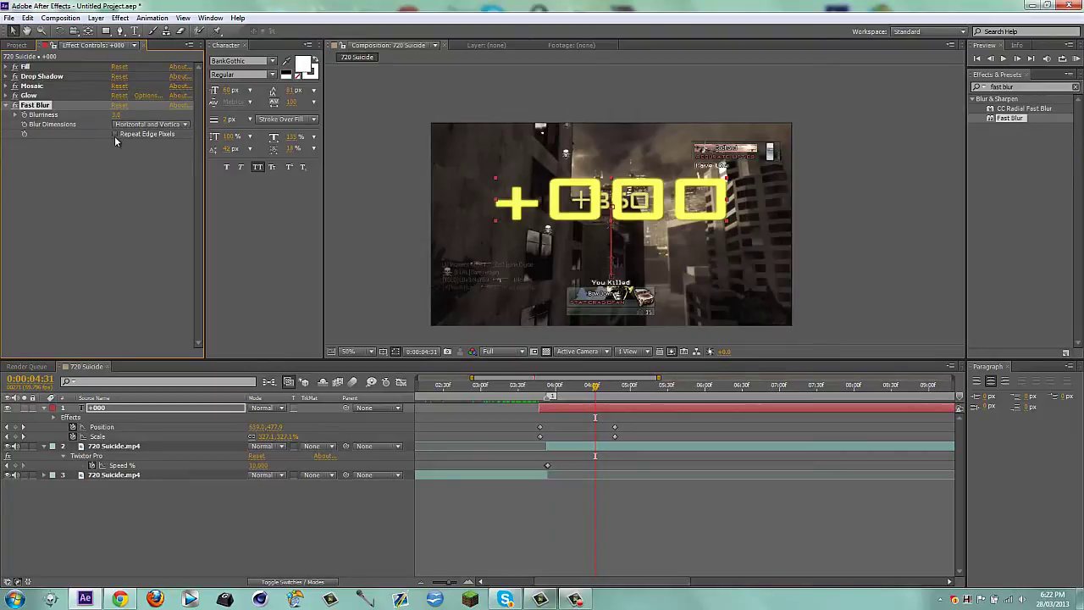
left_click(334, 504)
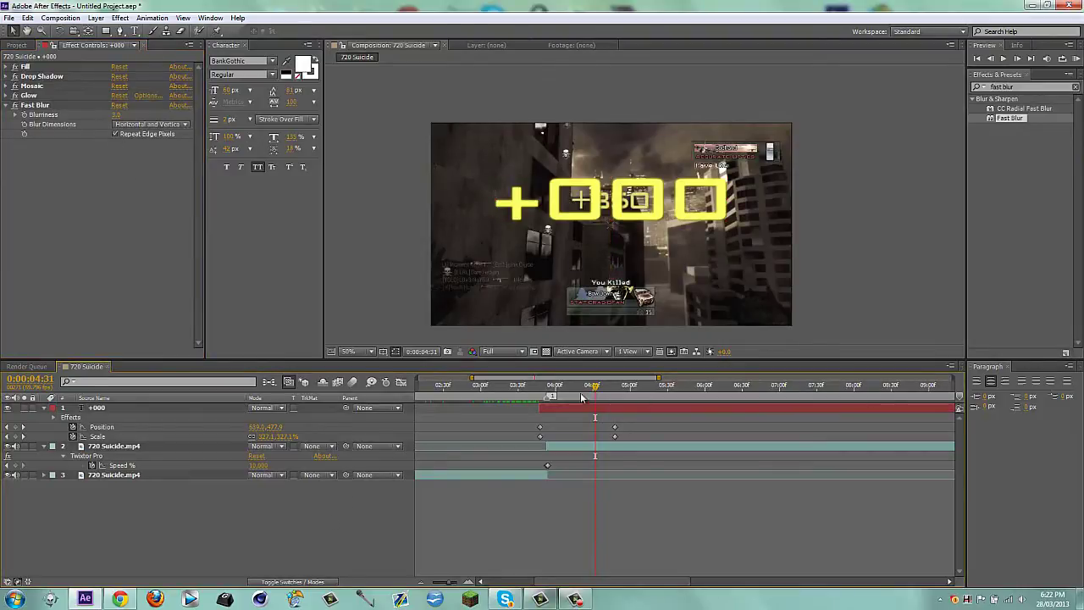
Delete the Twixtor copy of 720 Suicide.mp4 and extend the remaining clip's end past the +000 text's keyframes.
left_click_drag(581, 398, 530, 379)
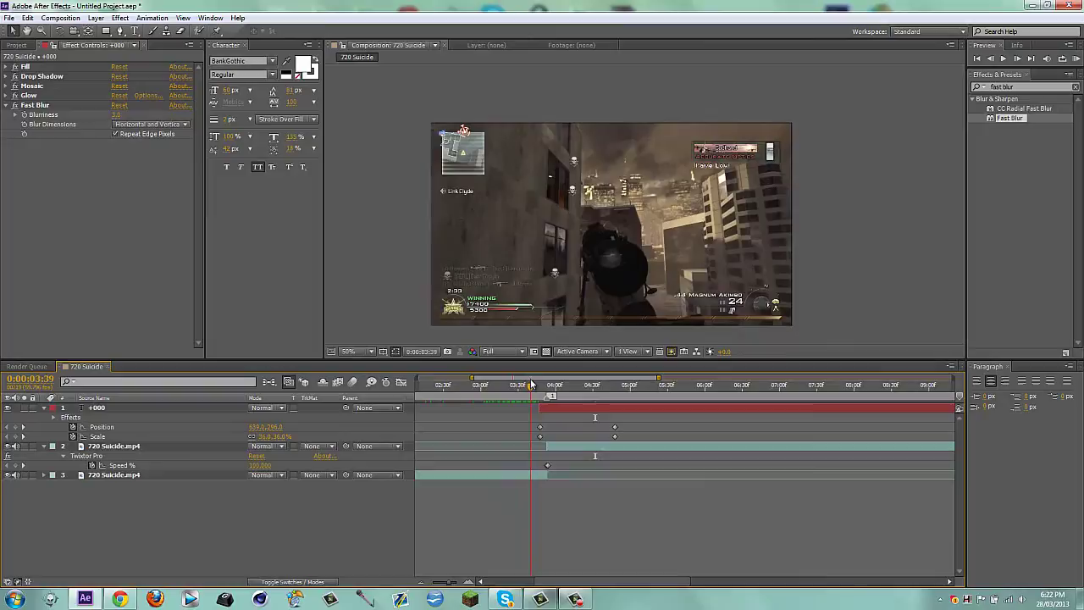
left_click(566, 448)
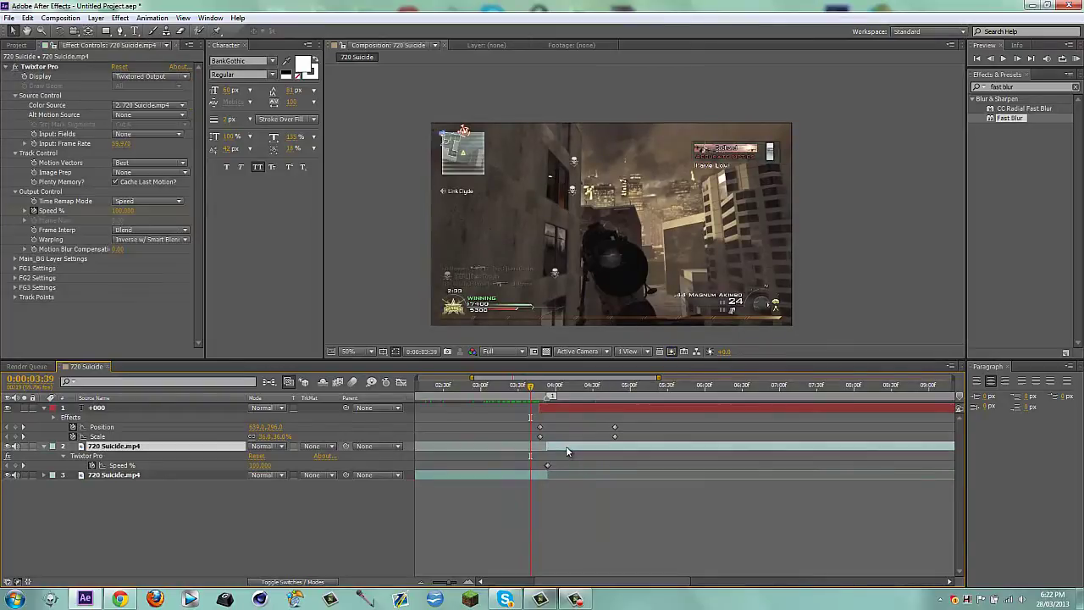
key("Delete")
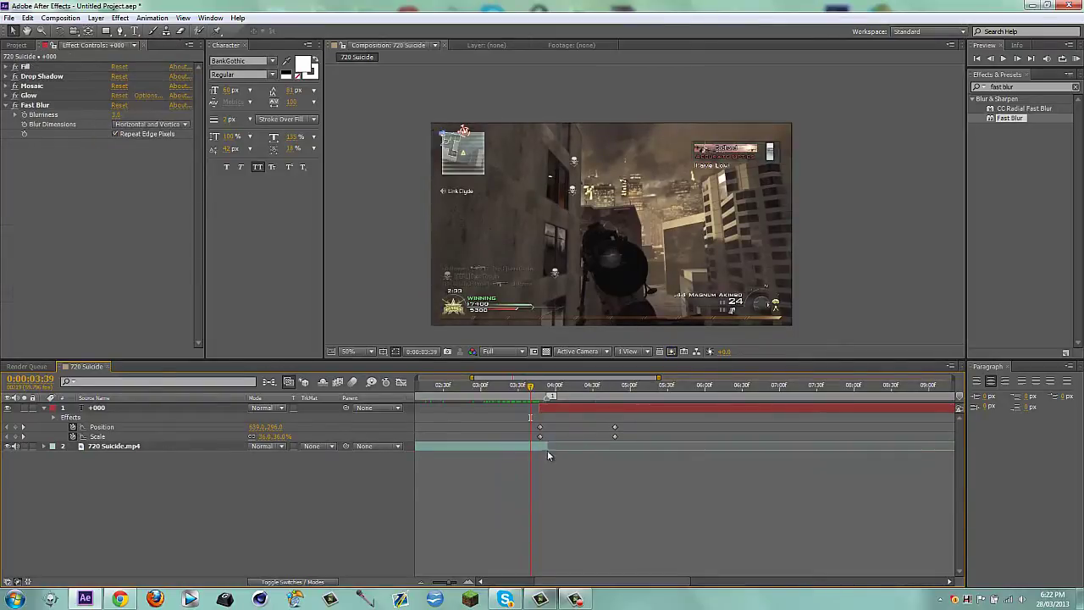
left_click_drag(548, 446, 1043, 442)
left_click_drag(801, 380, 482, 402)
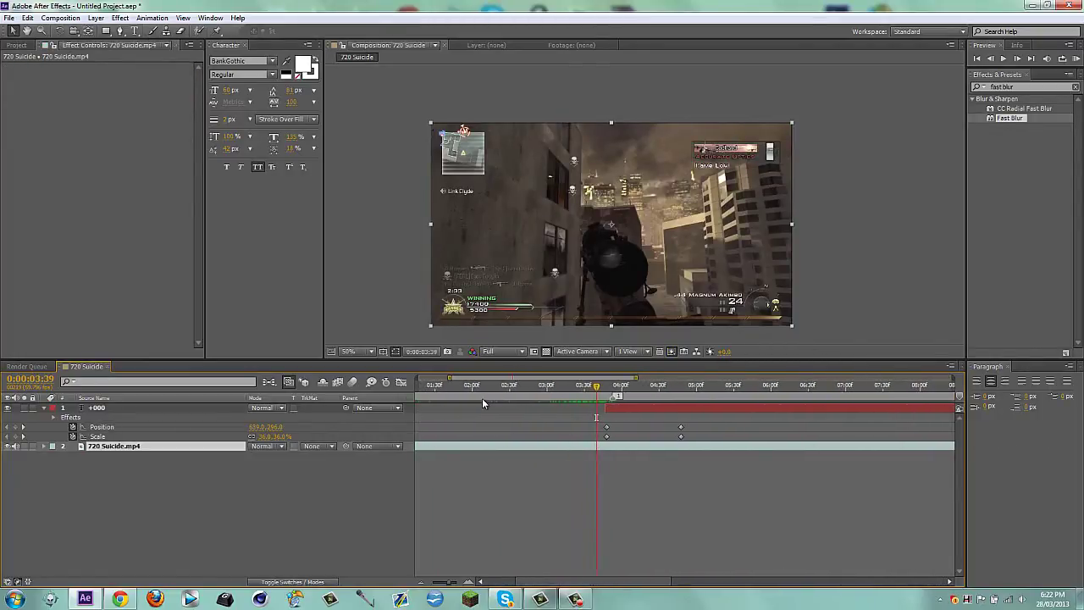
Duplicate 720 Suicide.mp4 and trim the copies at 0:00:03:39 so the upper one starts where the lower one ends.
key("ctrl+d")
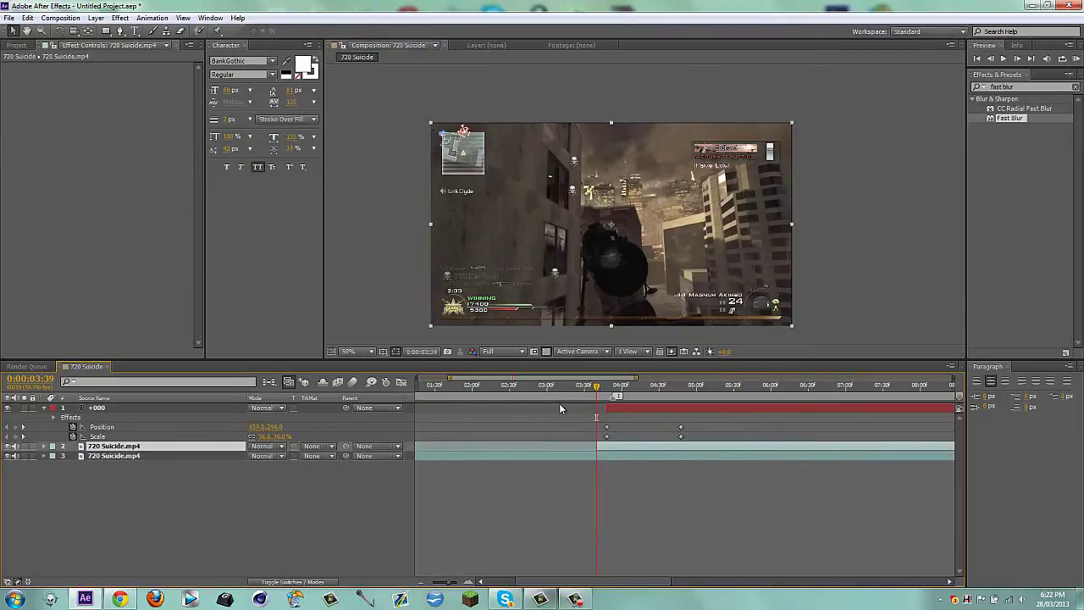
left_click(629, 458)
key("alt+bracketright")
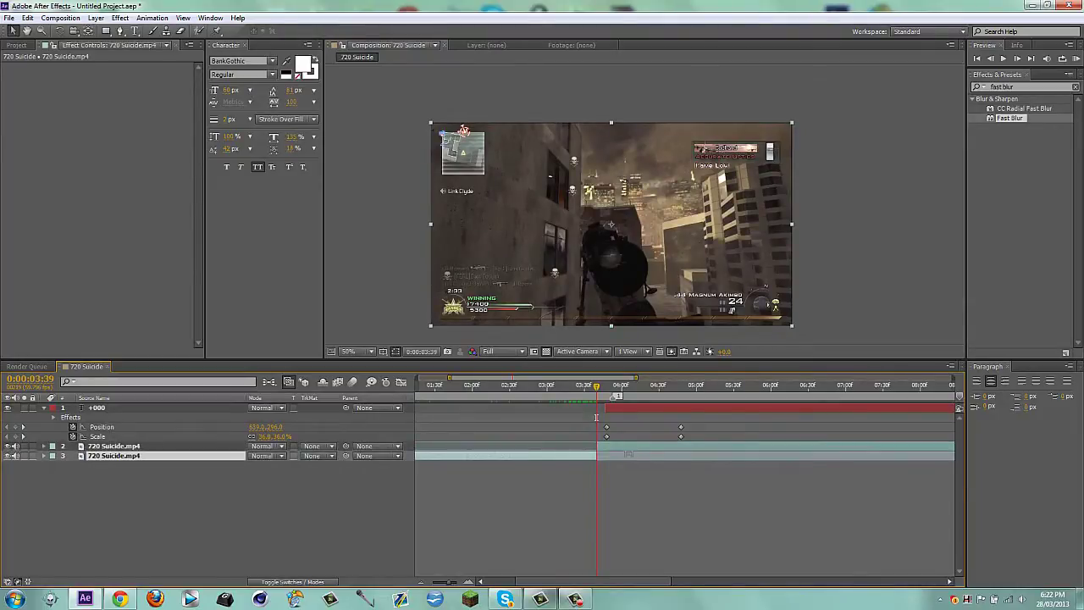
Apply Twixtor Pro to the upper 720 Suicide.mp4 layer that starts at 0:00:03:39.
left_click_drag(1047, 85, 830, 109)
type("t")
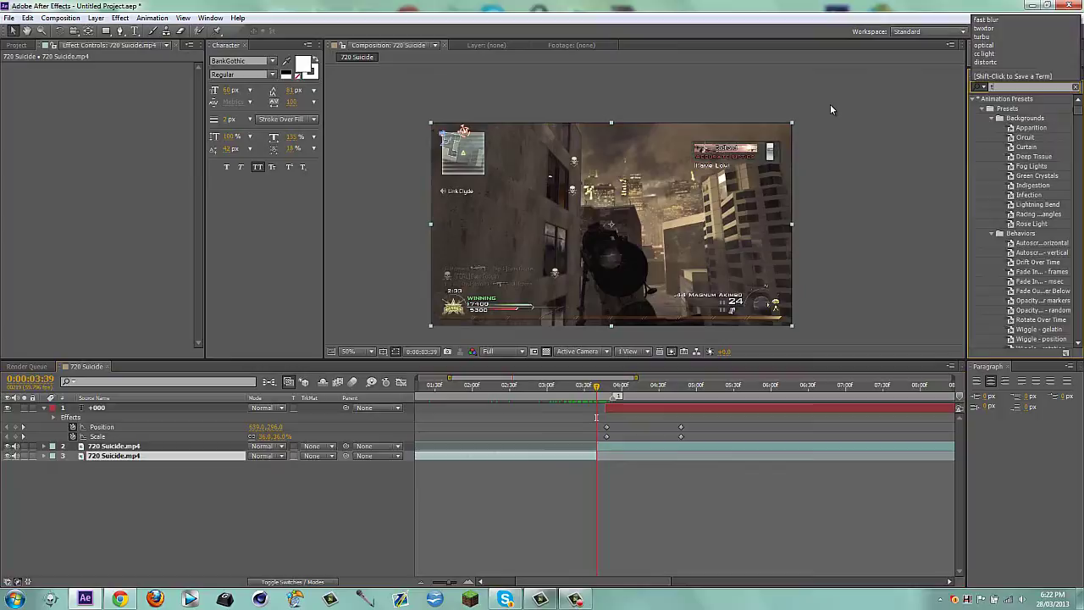
type("wixtor")
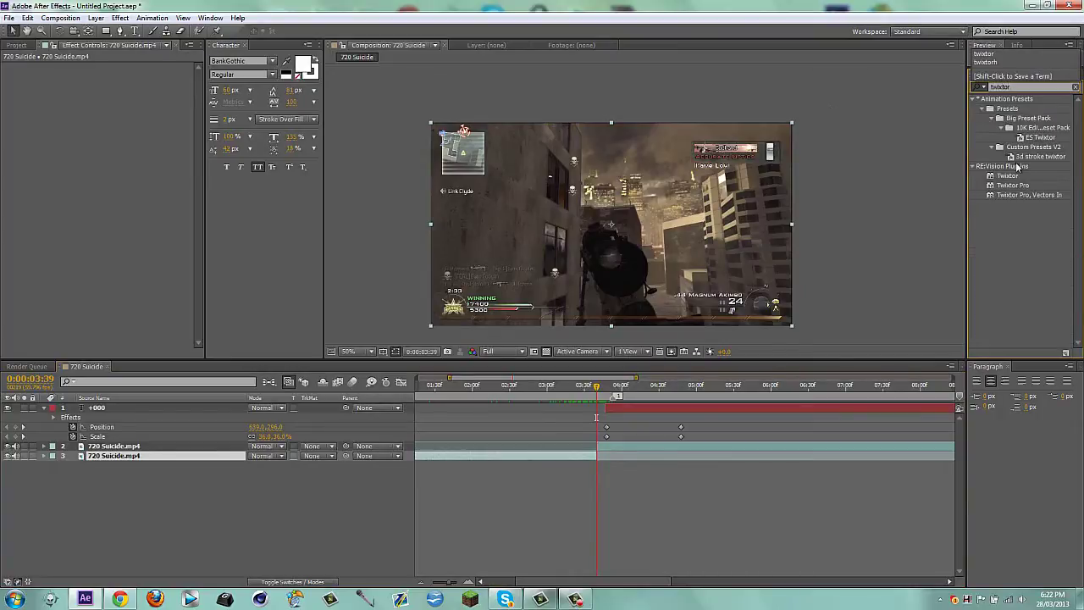
left_click_drag(1013, 185, 610, 447)
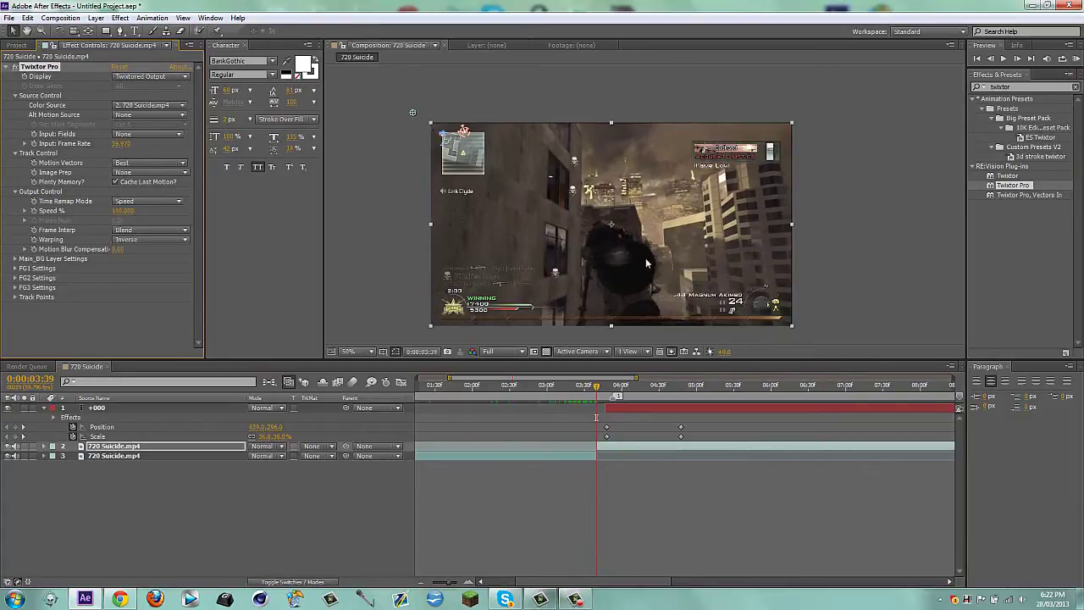
Set Twixtor Pro's Image Prep to Contrast/Edge Enhance and its Warping to Inverse w/ Smart Blend.
left_click(148, 172)
left_click(169, 194)
left_click(144, 240)
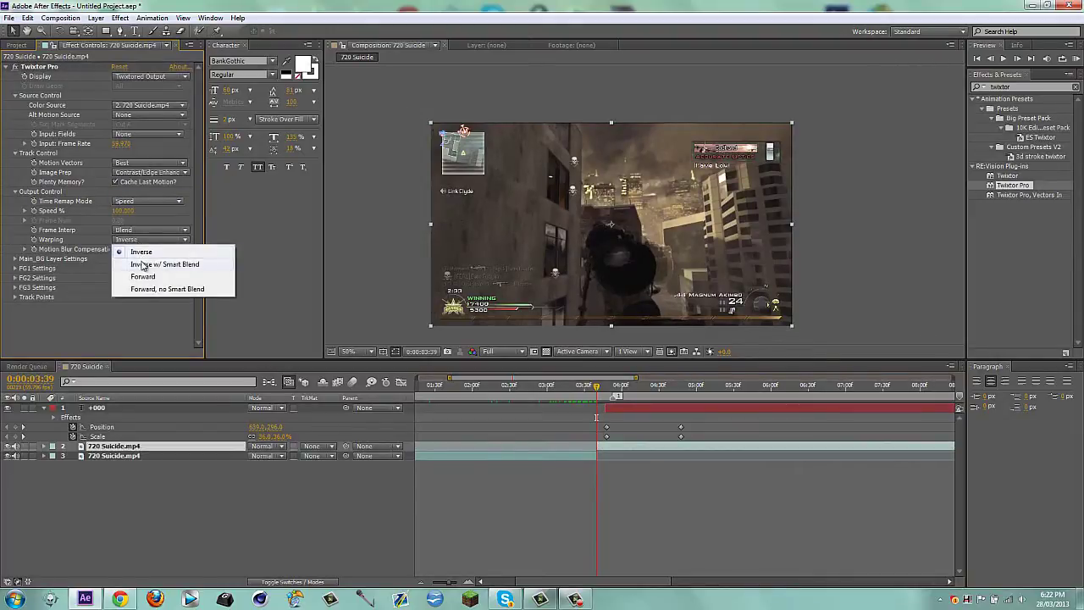
left_click(160, 264)
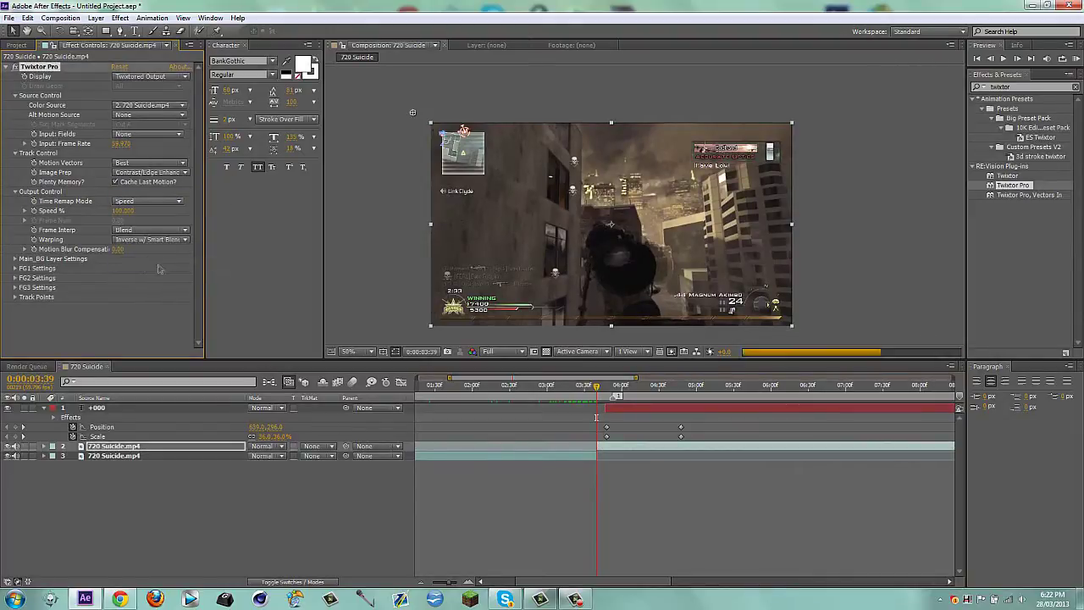
Keyframe Twixtor Pro's Speed % at 100 on 0:00:03:39 and at 1 on 0:00:03:40.
left_click(34, 211)
key("Page_Down")
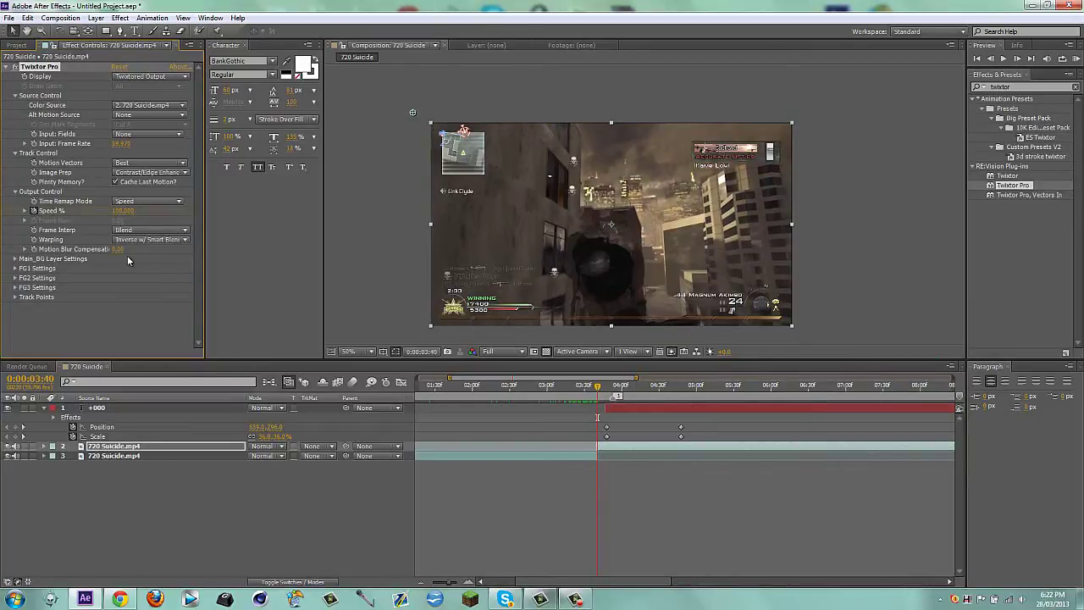
key("Return")
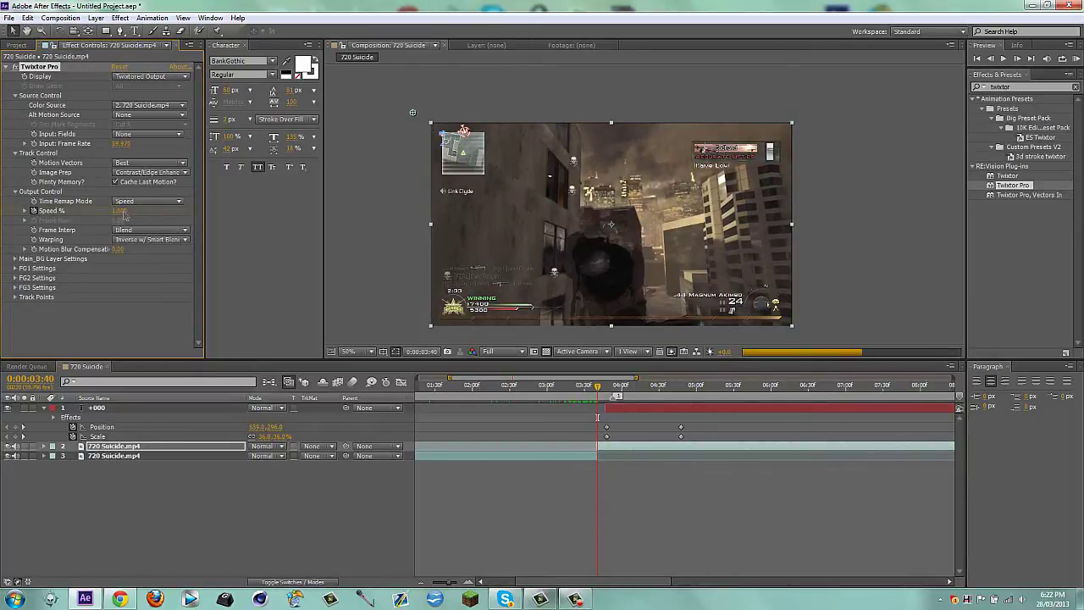
left_click(299, 526)
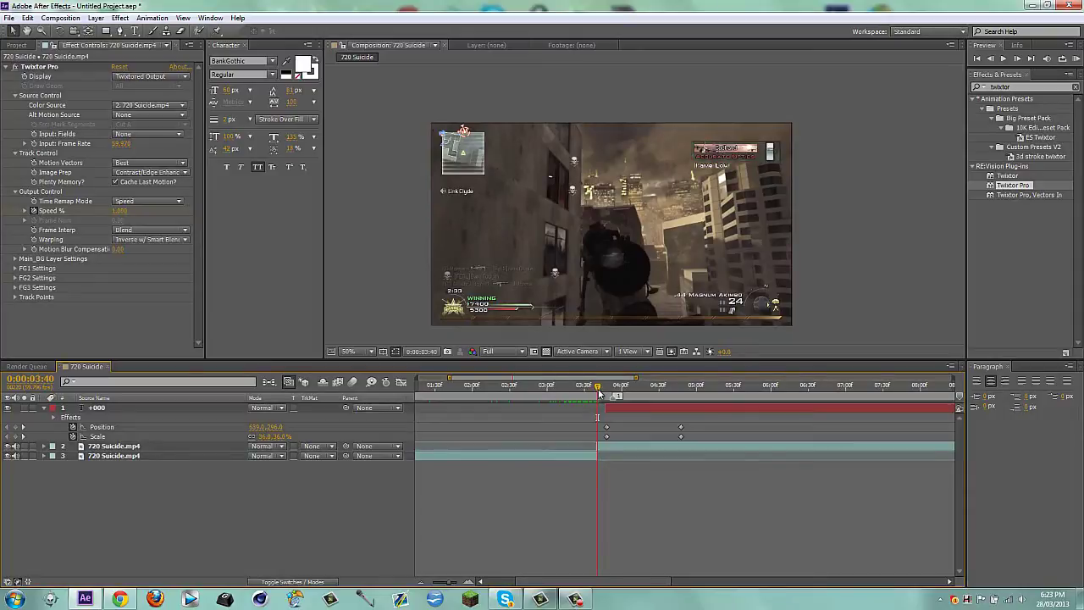
At 0:00:04:47, set the +000 text's Scale to 237% and move it up over the slowed gameplay.
left_click_drag(600, 394, 682, 392)
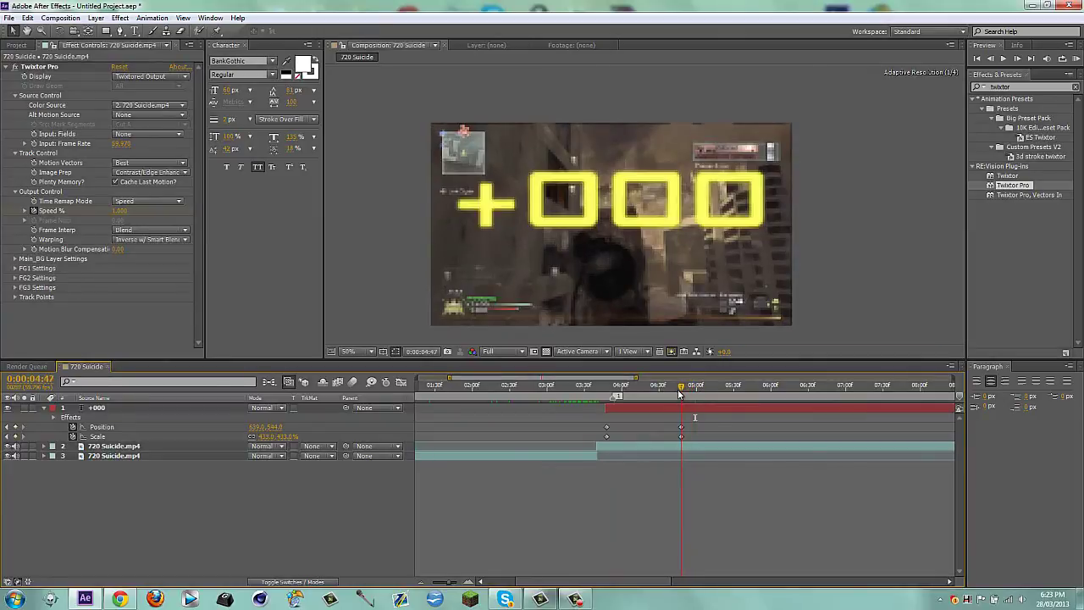
left_click_drag(286, 439, 166, 429)
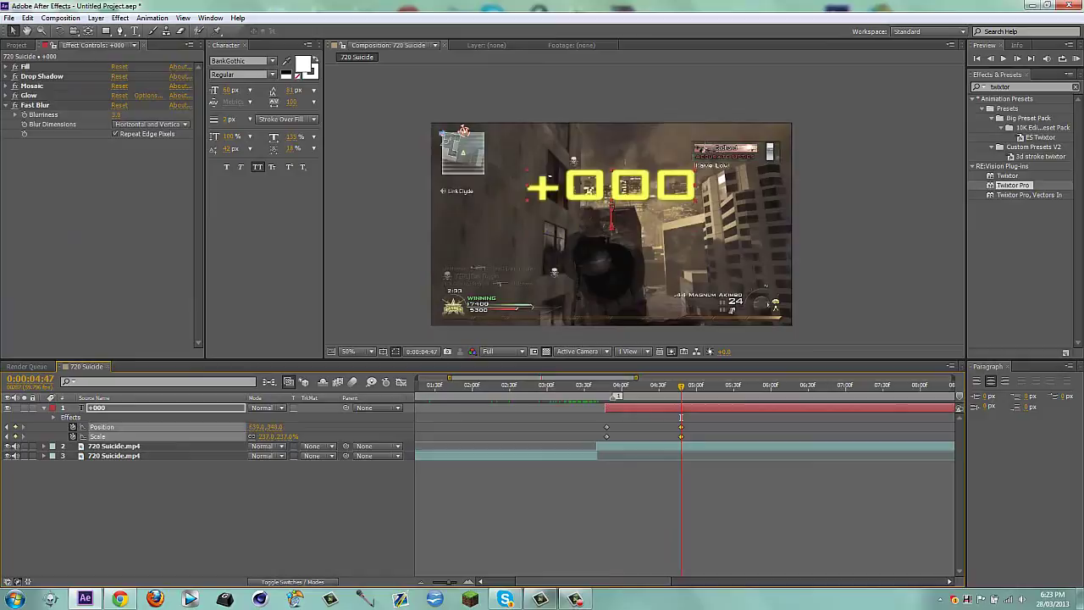
left_click(575, 598)
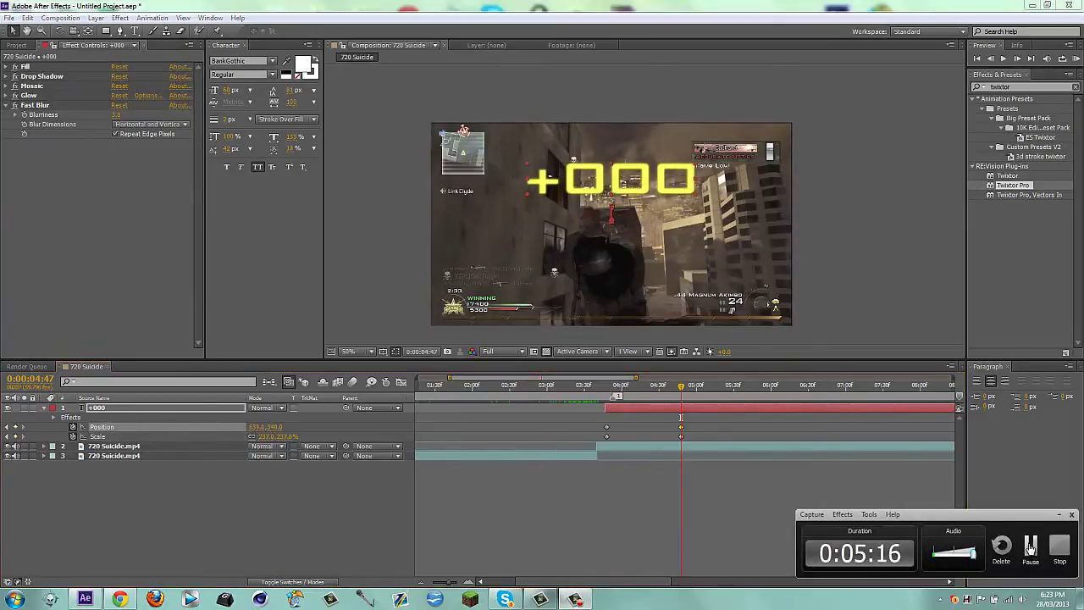
left_click(1030, 546)
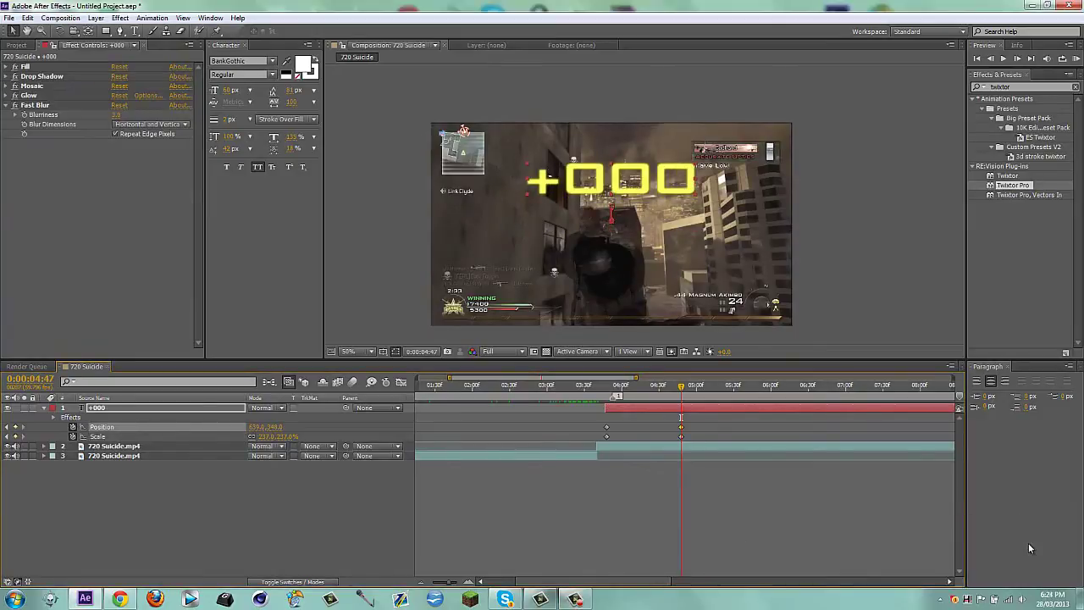
left_click(572, 496)
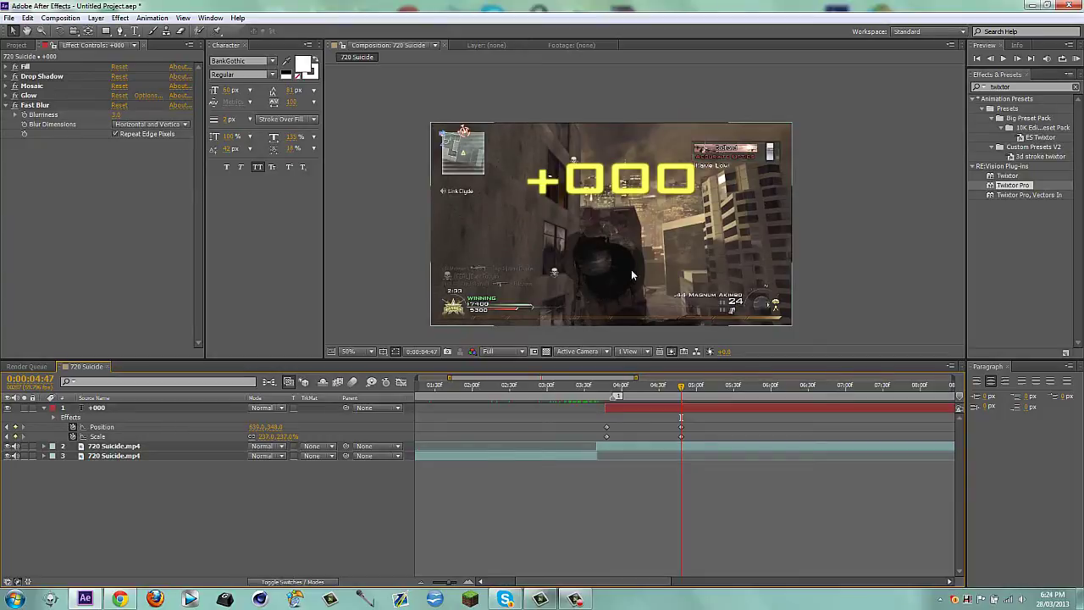
left_click(700, 445)
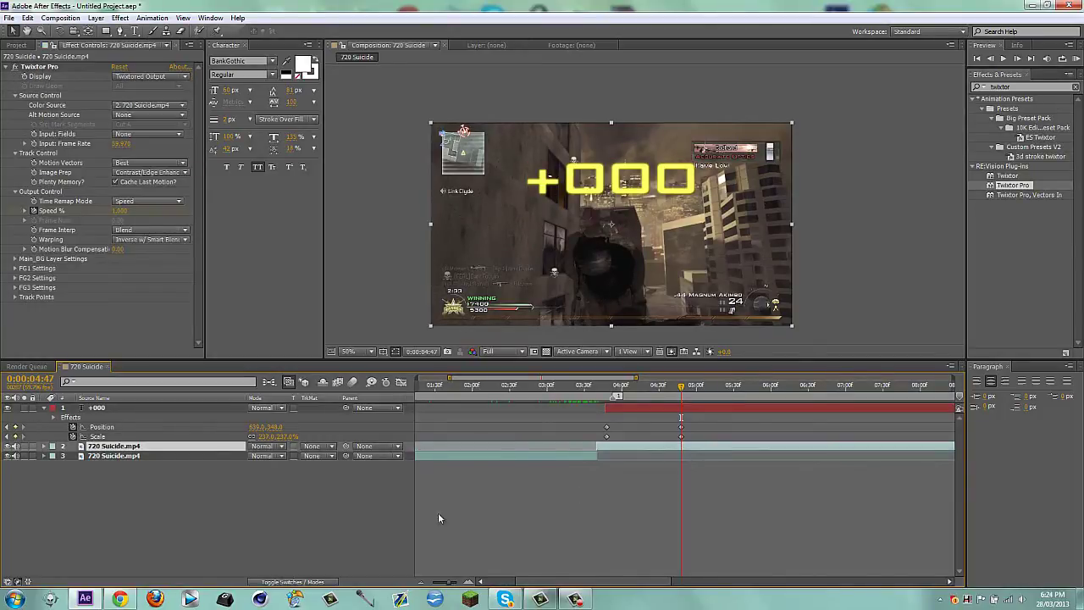
left_click(334, 526)
Preview the +000 text's growth between its keyframes at 0:00:03:47 and 0:00:04:47.
left_click(658, 406)
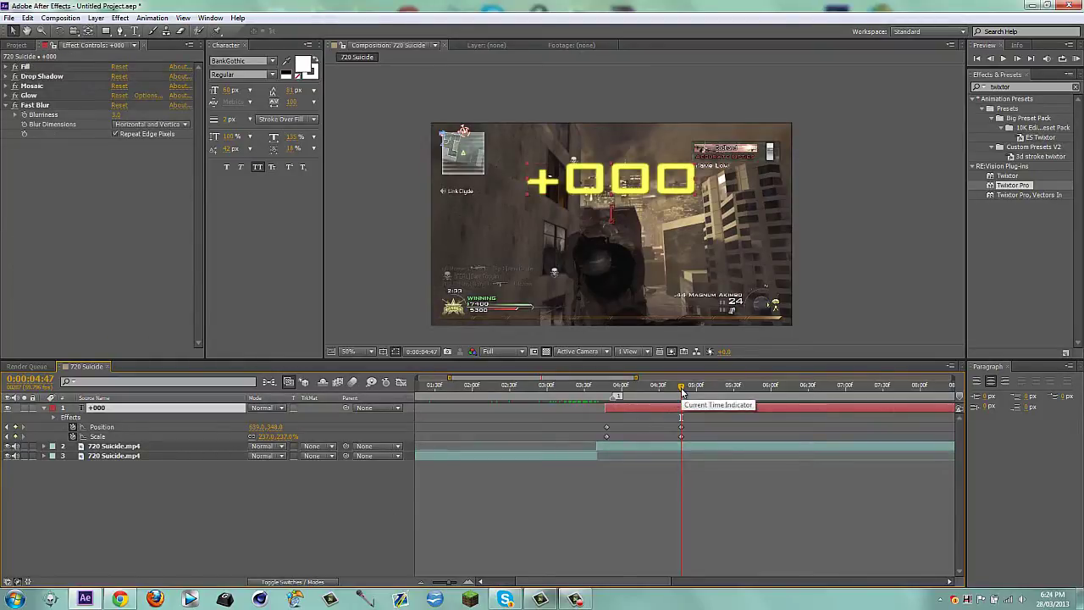
left_click_drag(681, 386, 635, 387)
key("space")
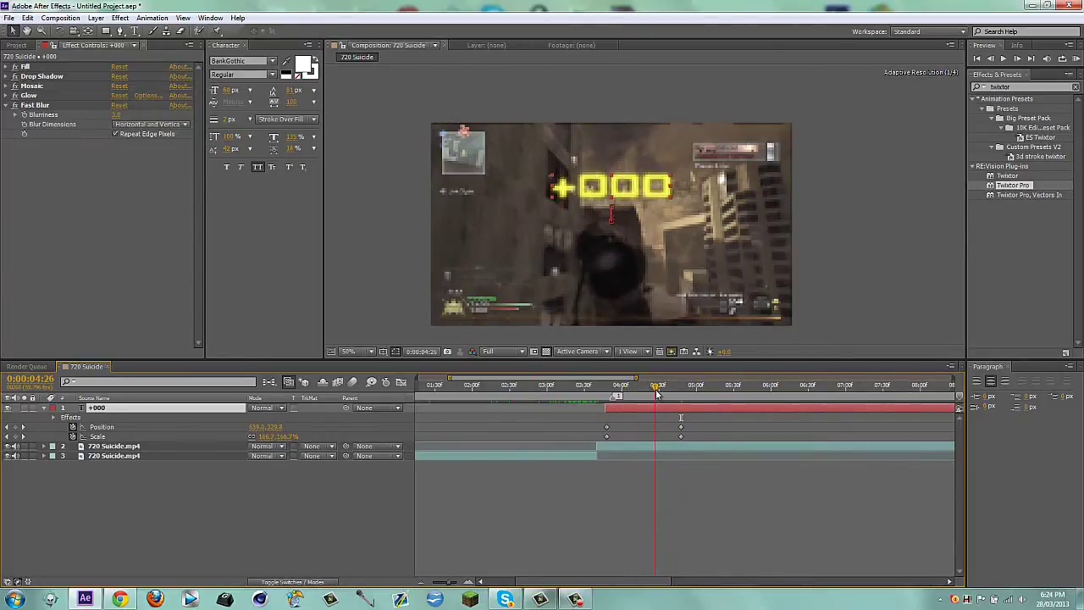
Move the +000 text's ending Position and Scale keyframes to 0:00:04:26, and keyframe its Scale at 170% on 0:00:04:41.
left_click_drag(667, 420, 652, 439)
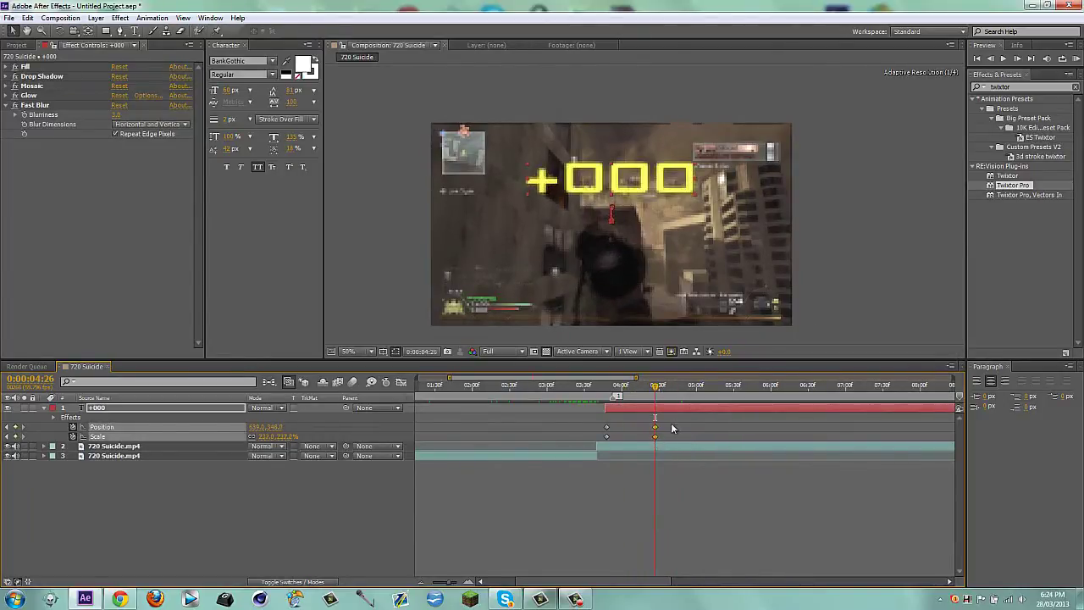
left_click(674, 387)
left_click_drag(276, 444, 247, 441)
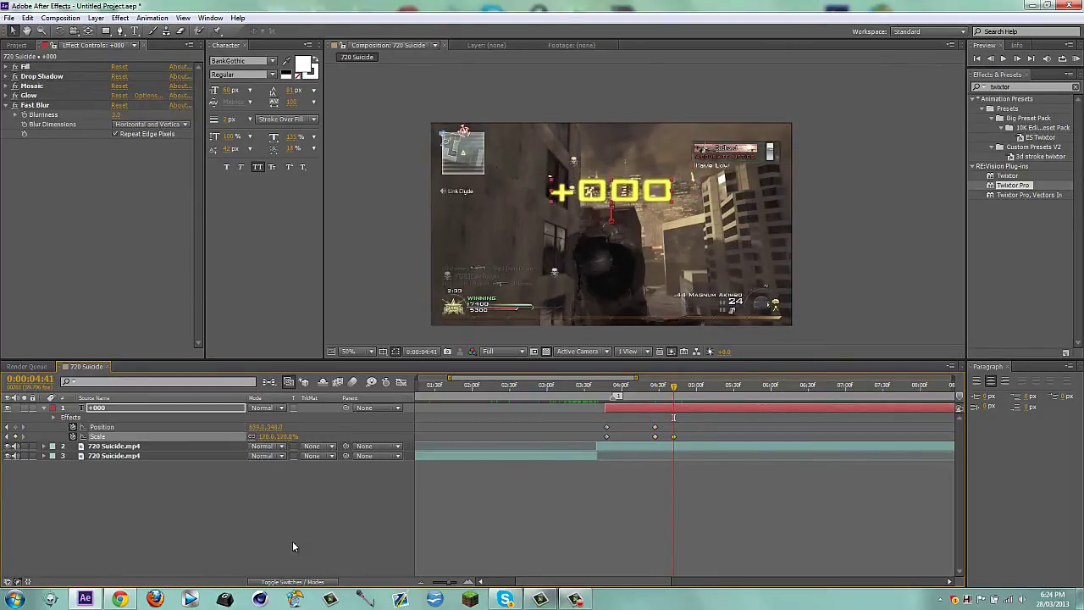
left_click_drag(673, 386, 606, 391)
key("space")
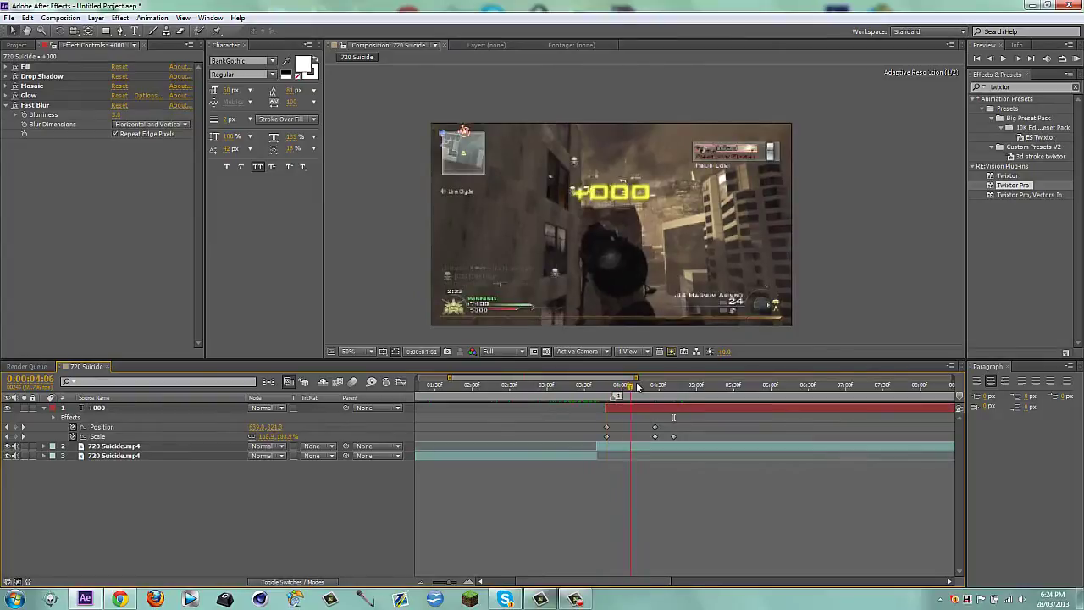
Apply Easy Ease to all of the +000 text's Position and Scale keyframes and preview the smoothed animation.
left_click_drag(658, 417, 679, 441)
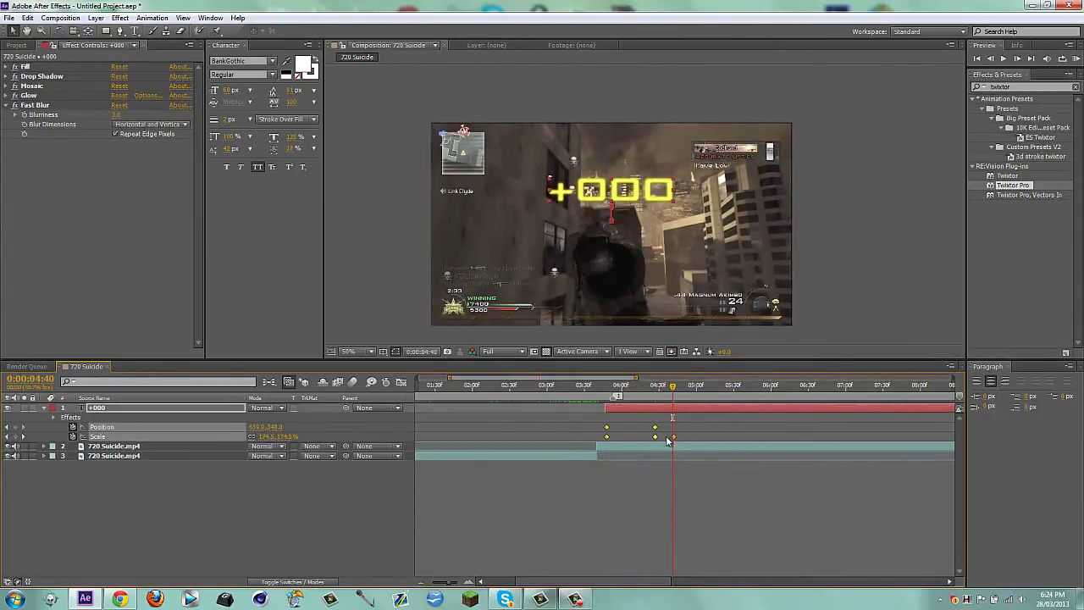
right_click(674, 439)
mouse_move(719, 564)
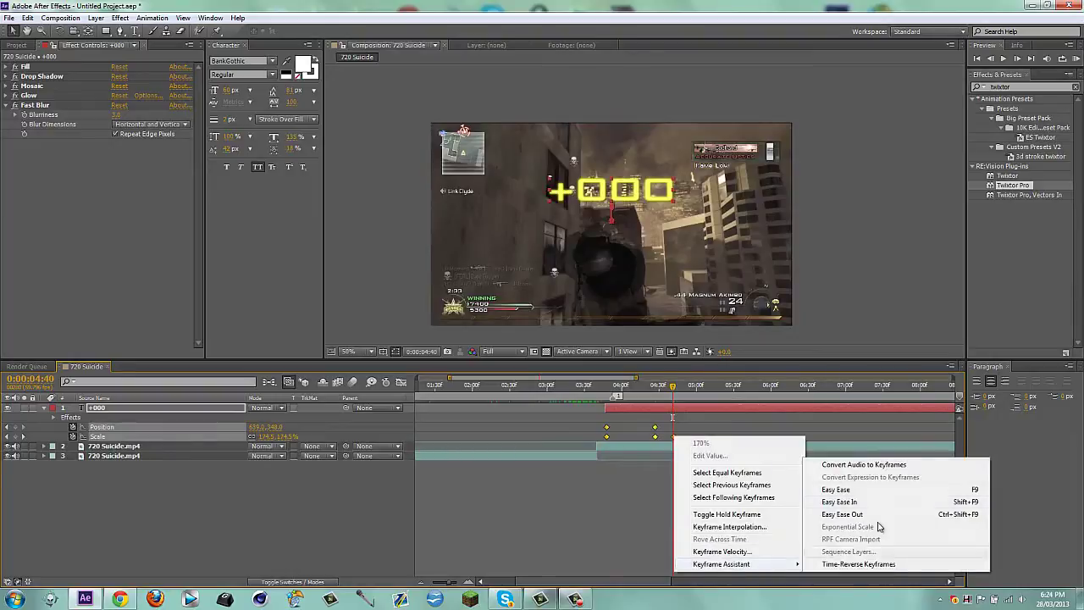
left_click(853, 490)
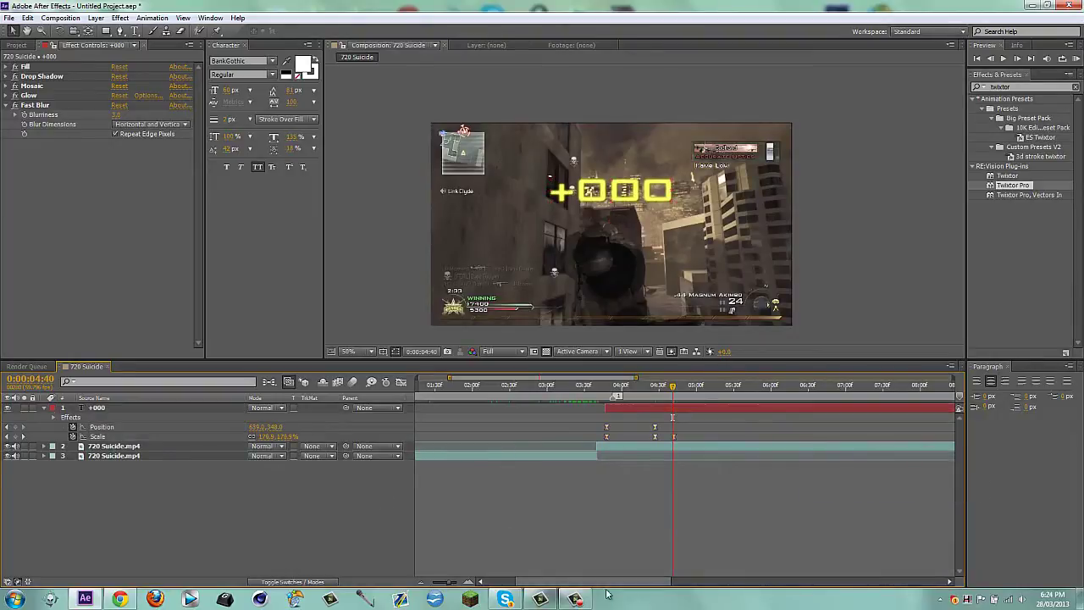
left_click(613, 387)
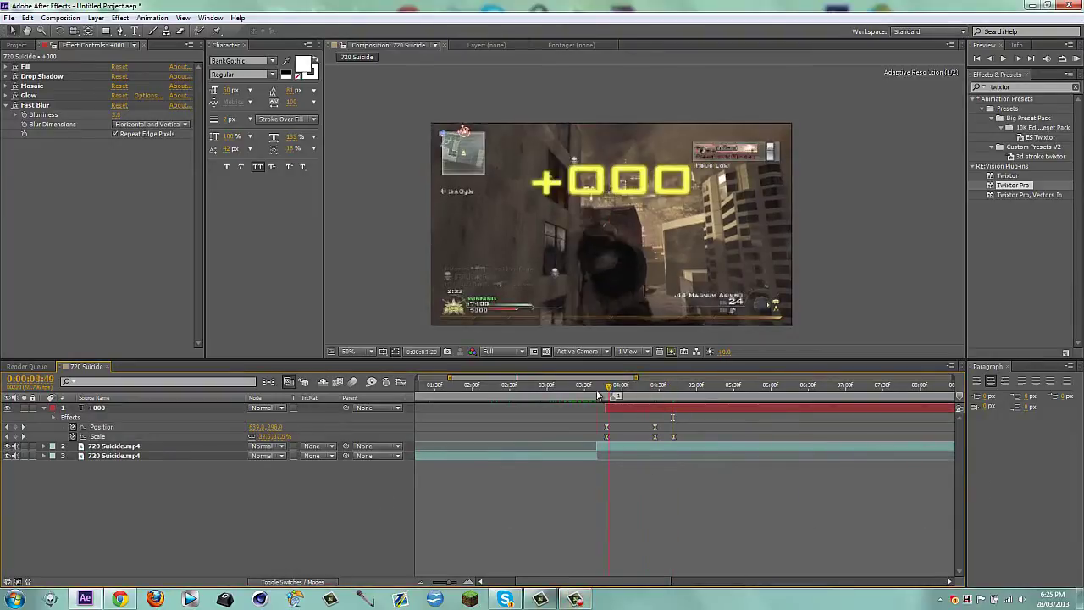
key("space")
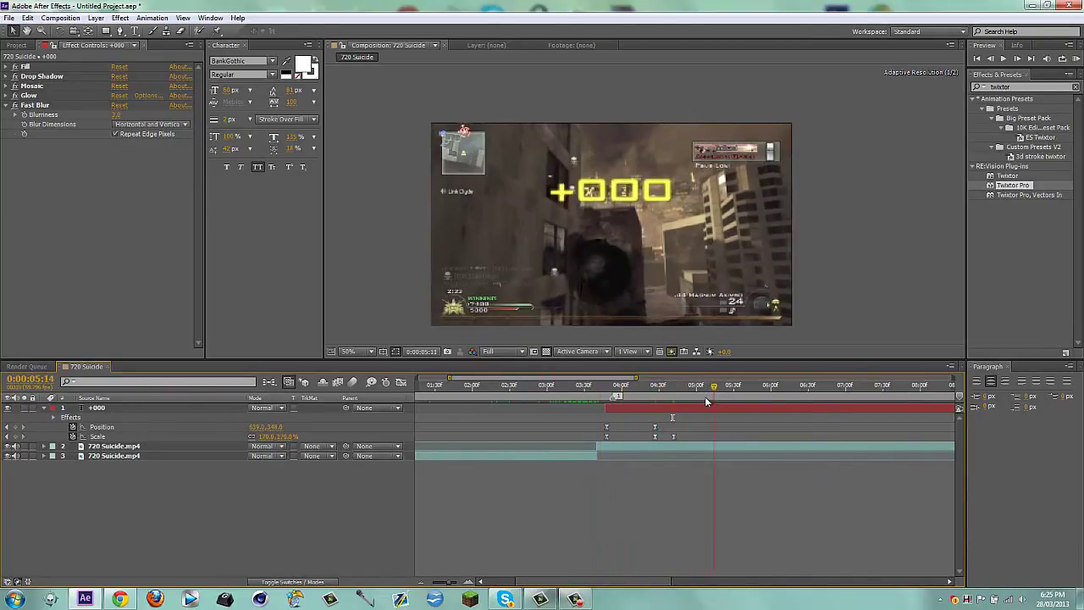
Create a second composition from 720 Suicide.mp4 and trim it to a work area starting at 0:00:12:19.
left_click(19, 45)
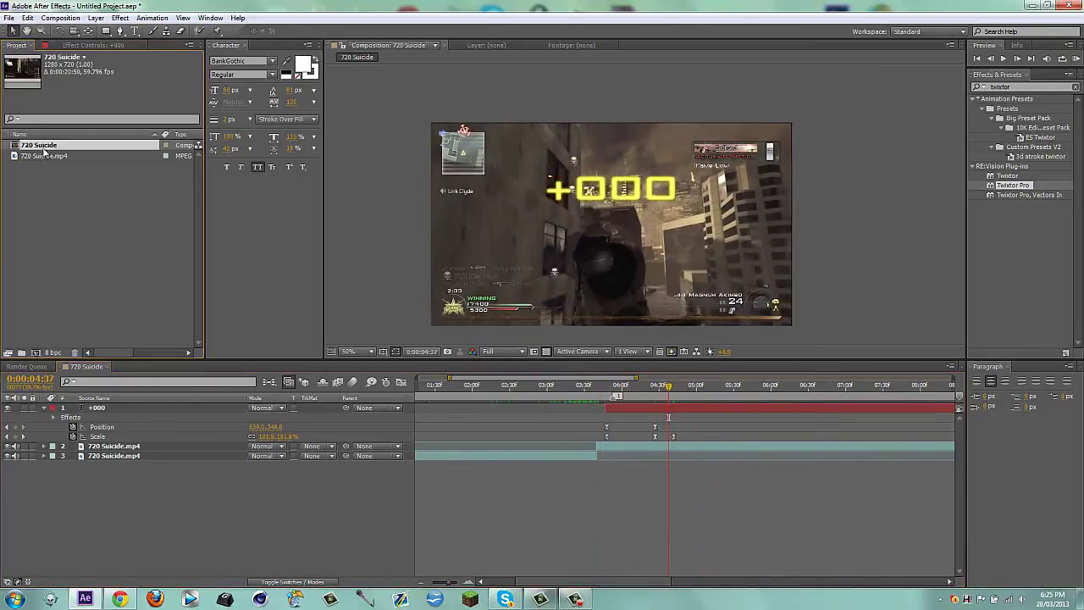
left_click_drag(44, 158, 35, 353)
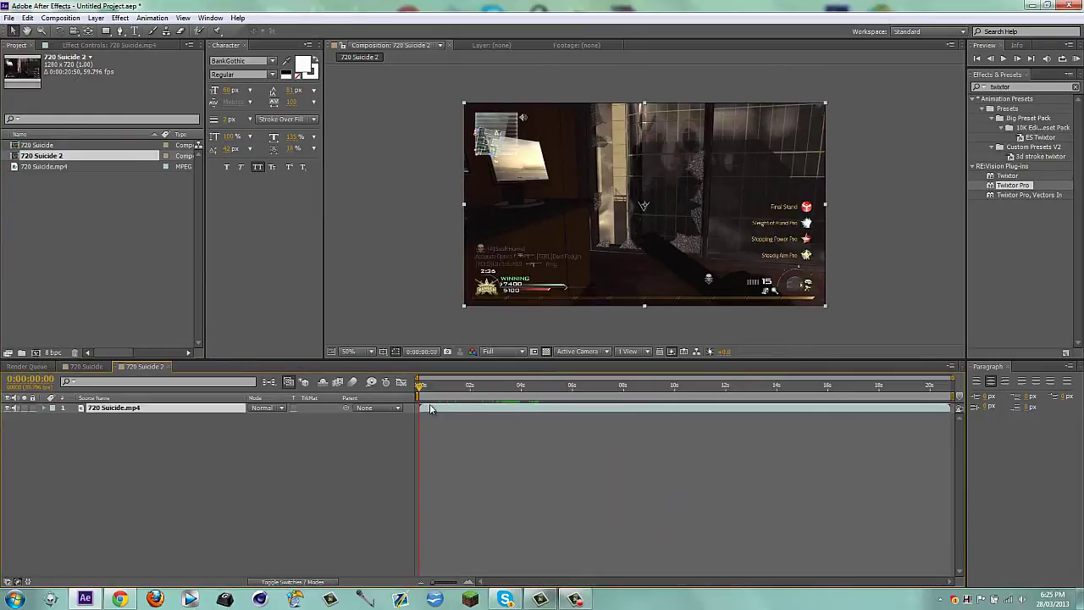
left_click_drag(421, 386, 734, 390)
key("b")
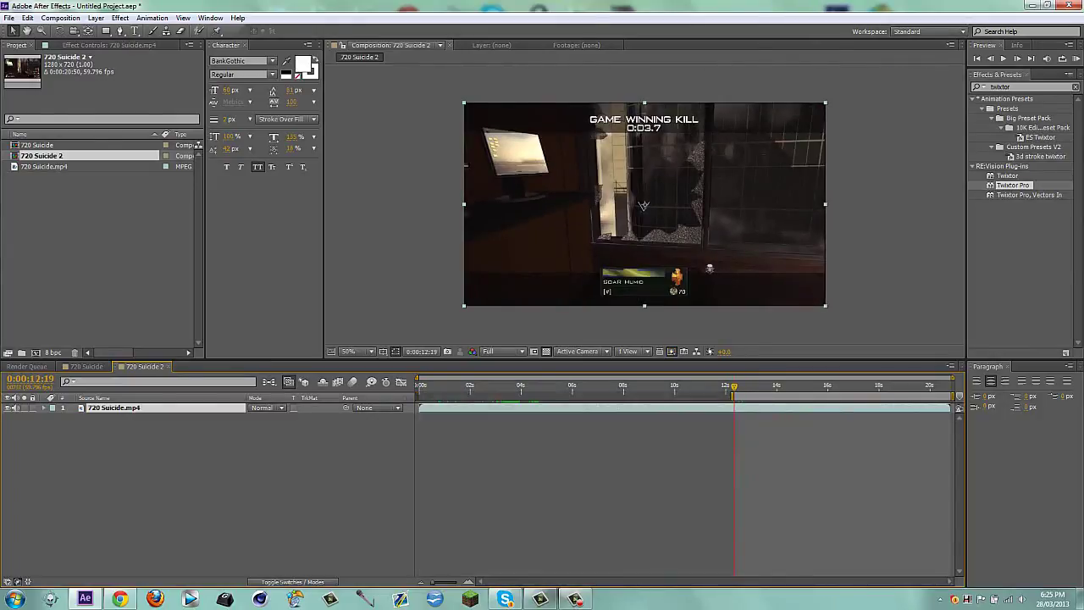
right_click(761, 395)
left_click(809, 427)
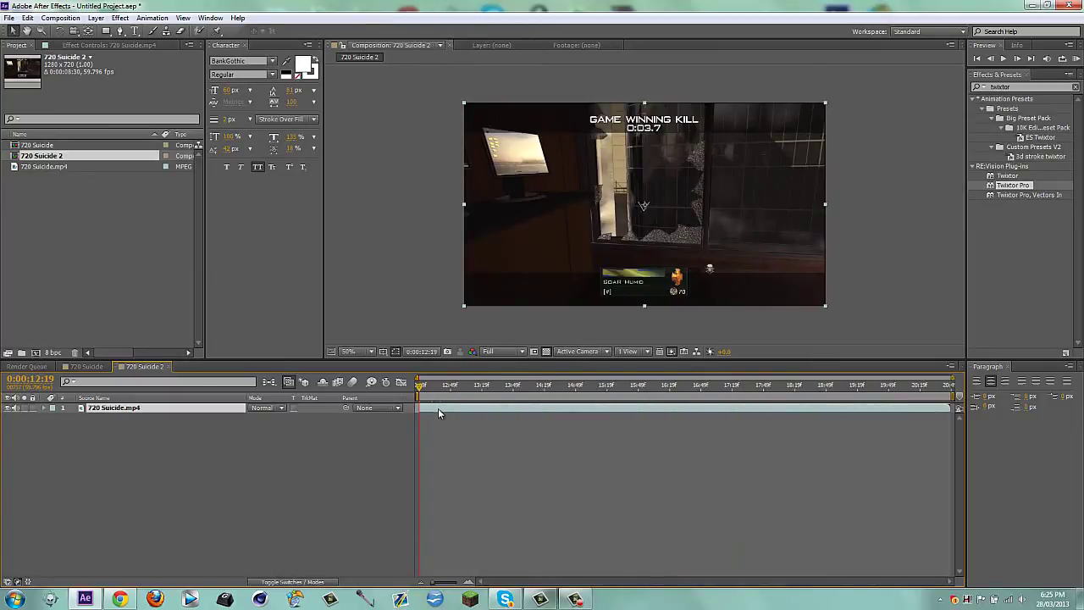
Duplicate the footage layer and draw a wide rectangular mask on the copy just above the GAME WINNING KILL title.
key("ctrl+d")
key("q")
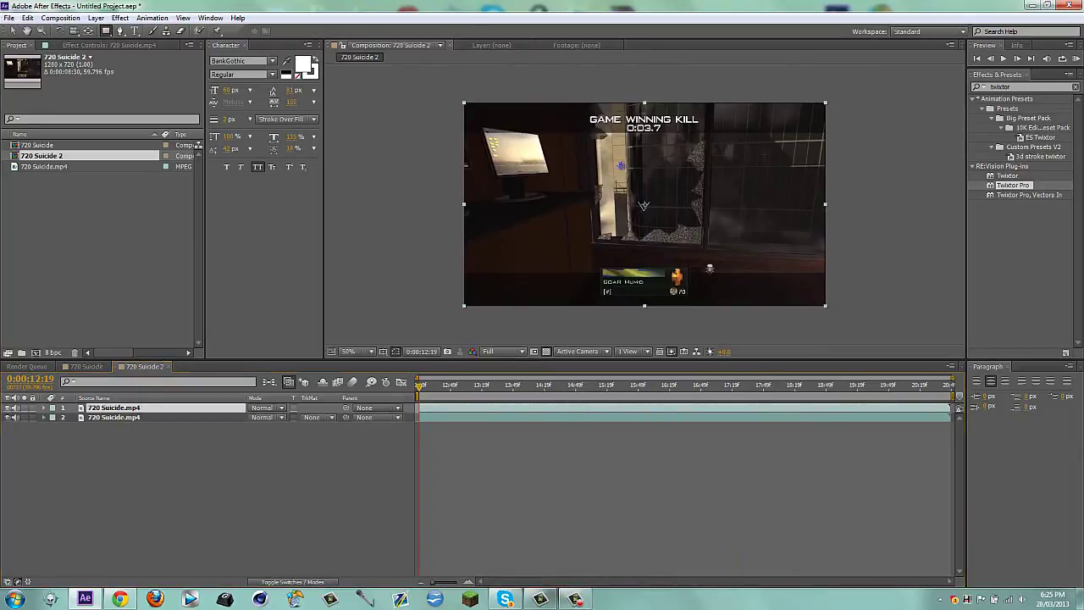
scroll(636, 161, "up", 1)
key("h")
left_click_drag(635, 110, 641, 264)
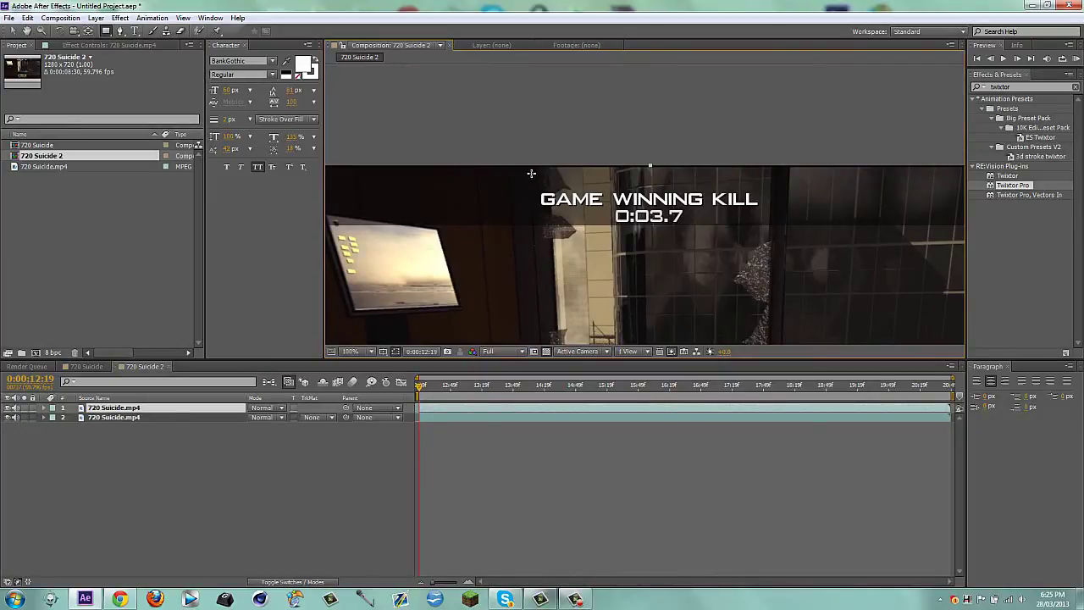
left_click_drag(531, 173, 761, 190)
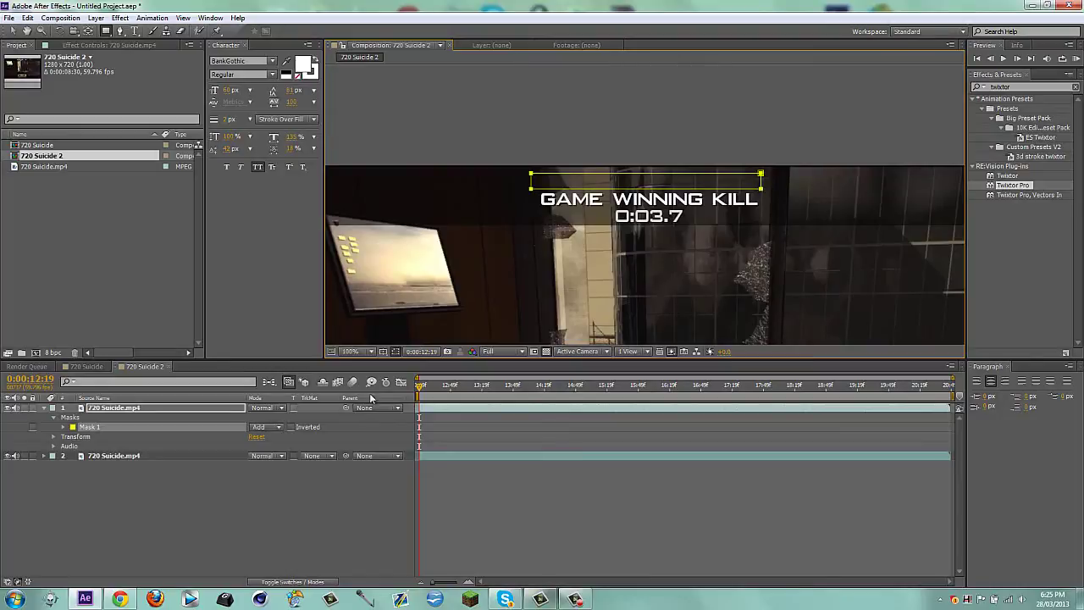
Set the masked copy's Position to 640, 391 to cover the GAME WINNING KILL title, with its blending mode on Normal.
left_click(191, 442)
left_click(169, 405)
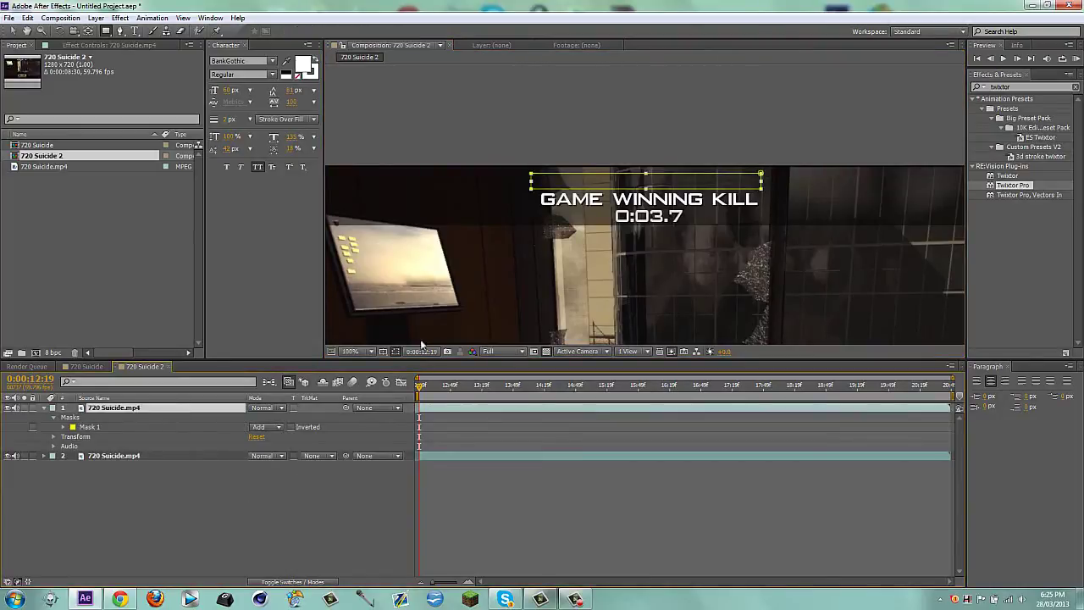
key("p")
left_click(266, 408)
left_click(322, 415)
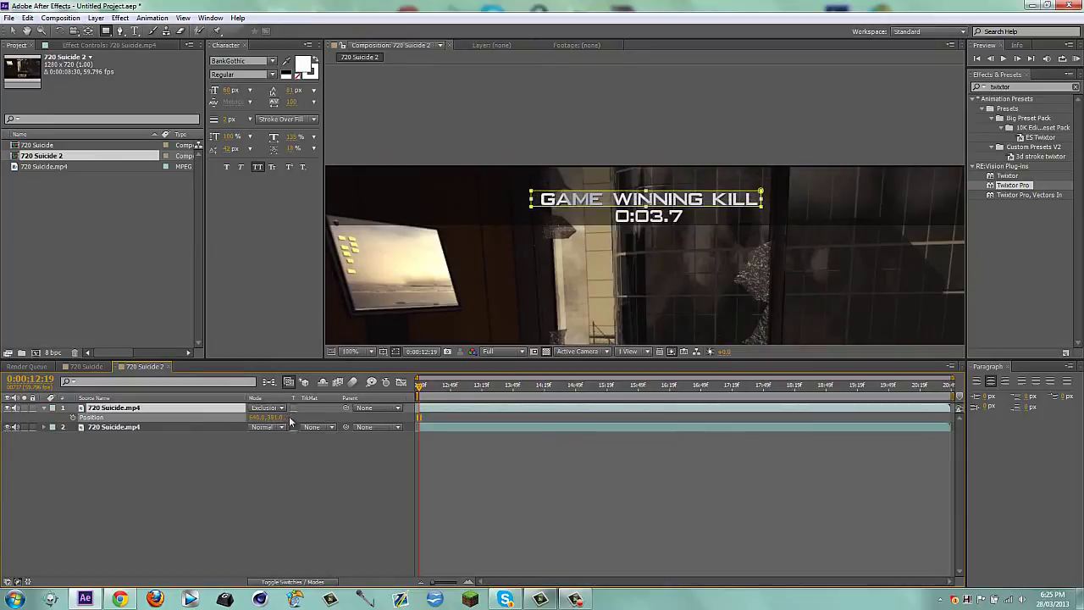
left_click(281, 409)
left_click(307, 88)
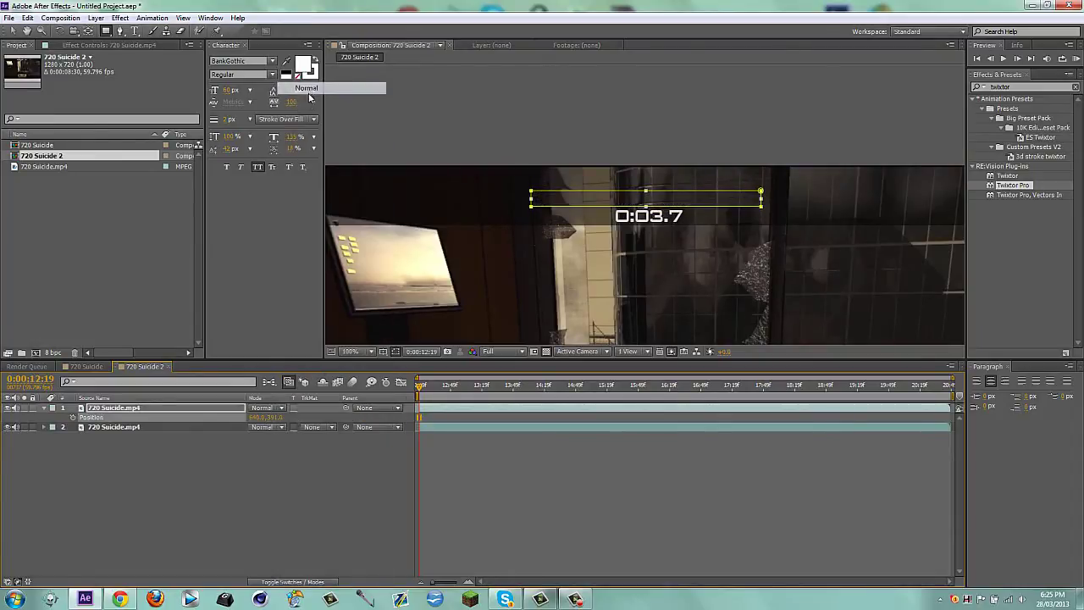
left_click(296, 472)
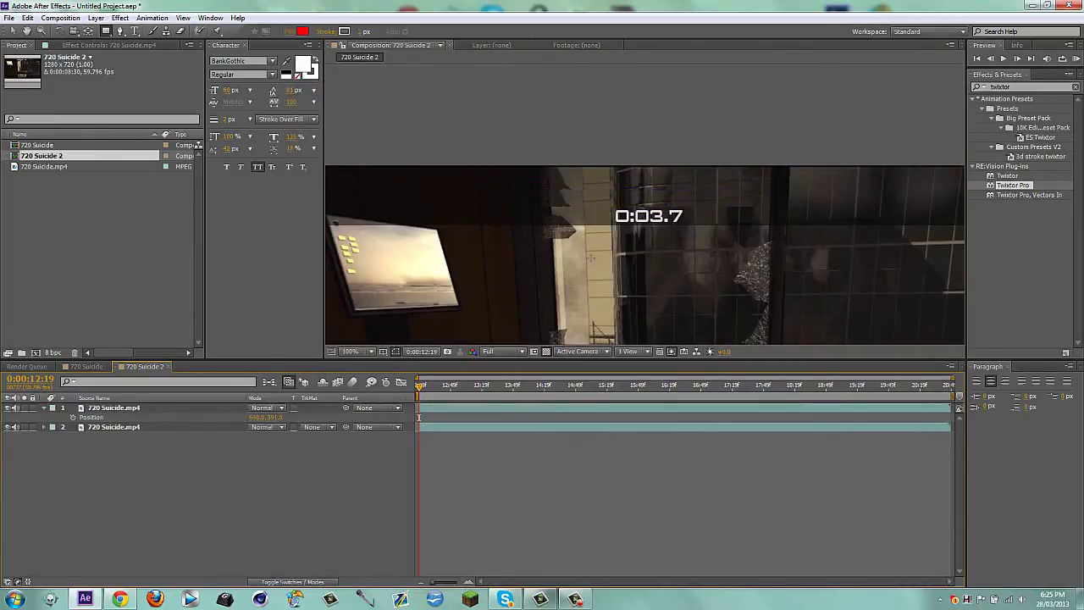
Inspect the patch over the covered title and set its Mask Feather to 2 pixels.
key("v")
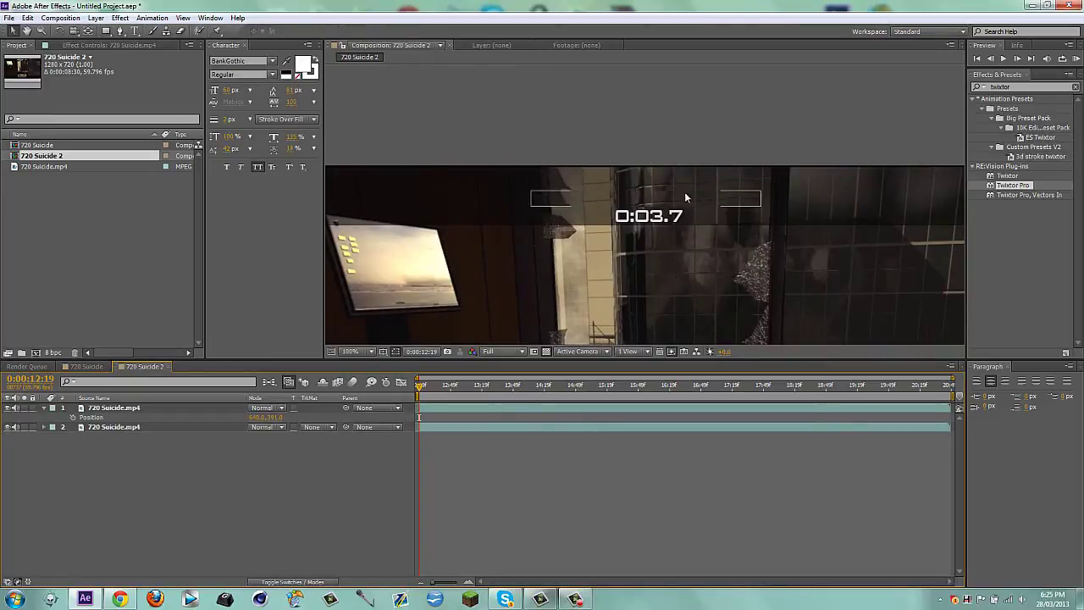
scroll(686, 178, "up", 1)
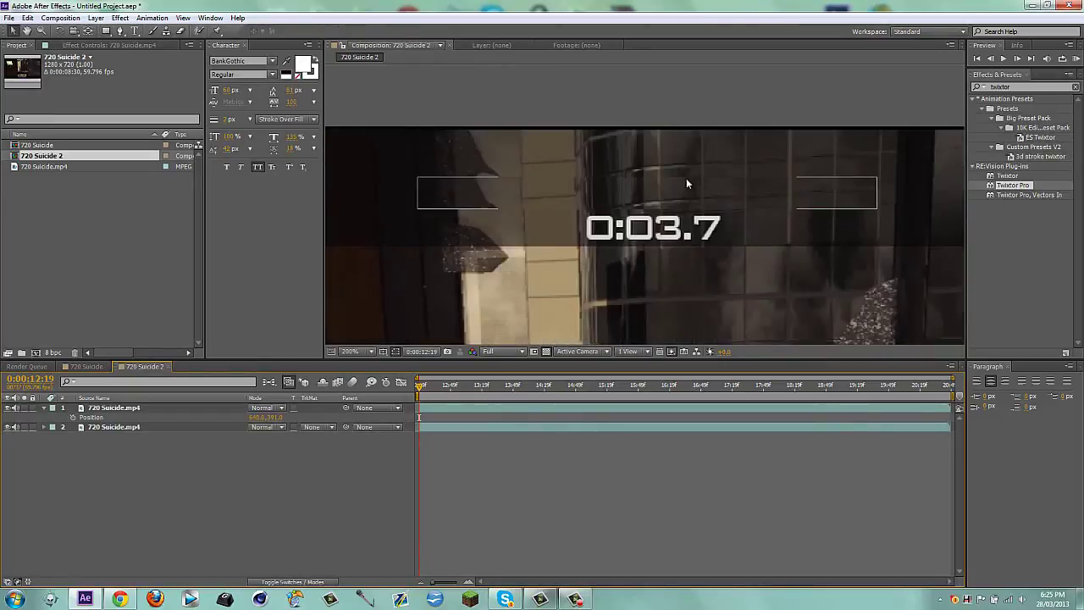
scroll(686, 178, "down", 1)
left_click(169, 408)
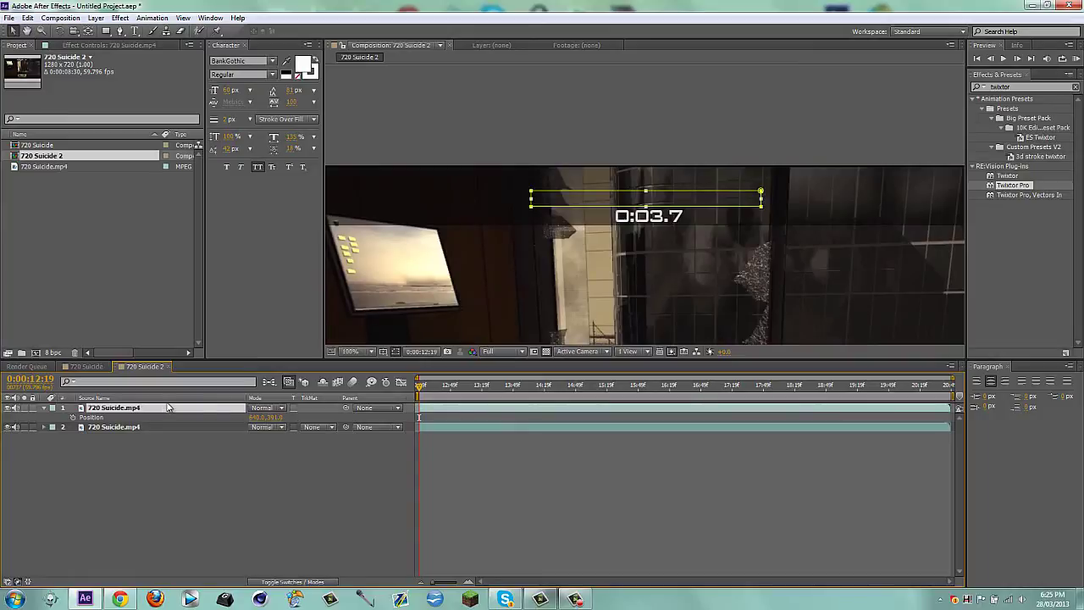
key("f")
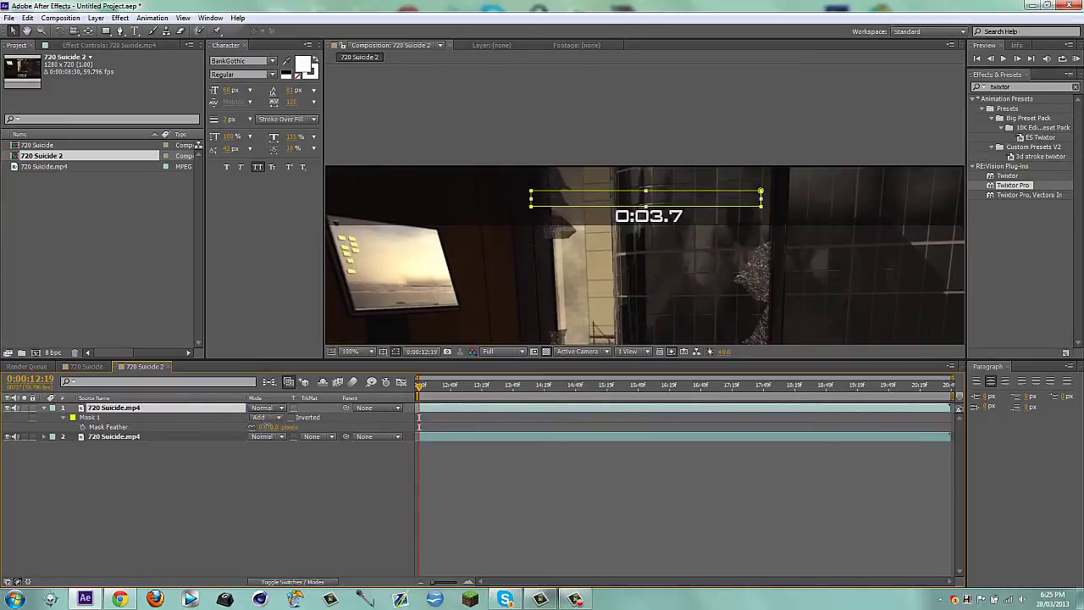
left_click(266, 427)
type("2")
key("Return")
key("f")
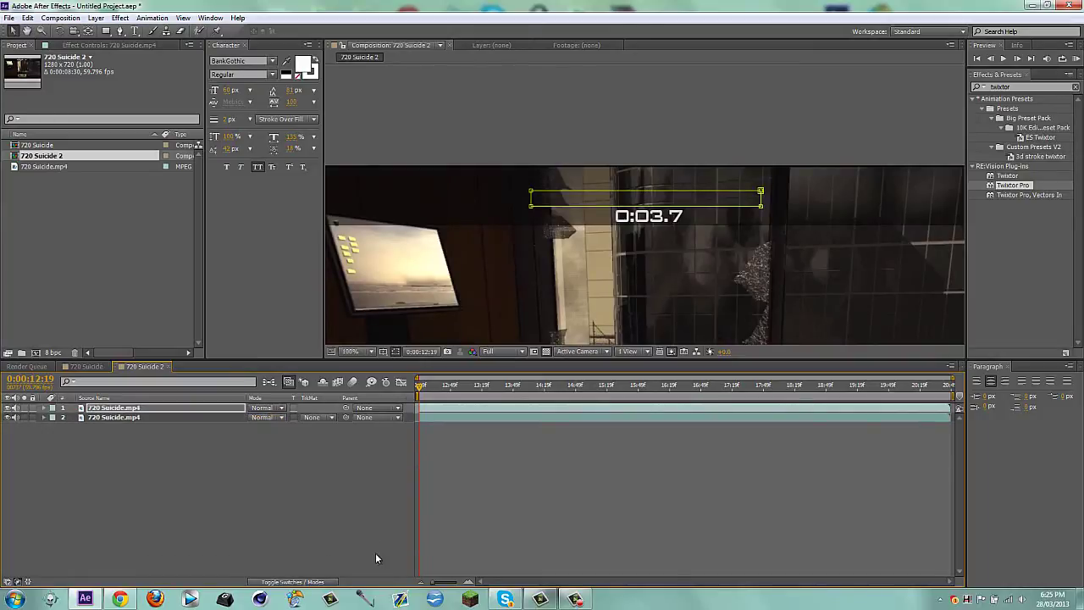
left_click(375, 554)
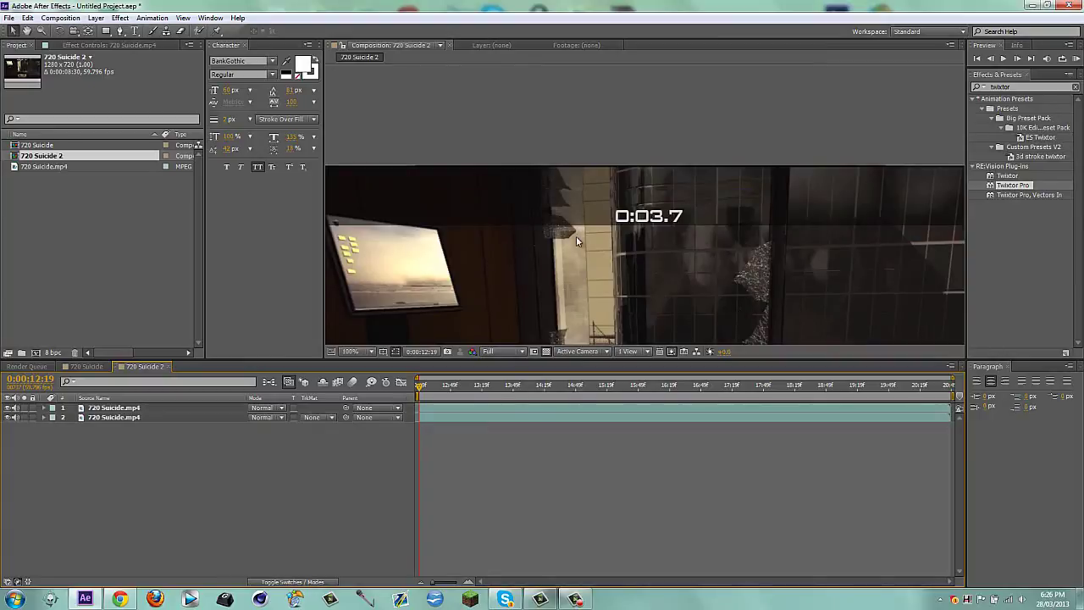
Add a white BankGothic text line above the 0:03.7 timer reading the player's name followed by "IS A NOOB".
left_click(133, 30)
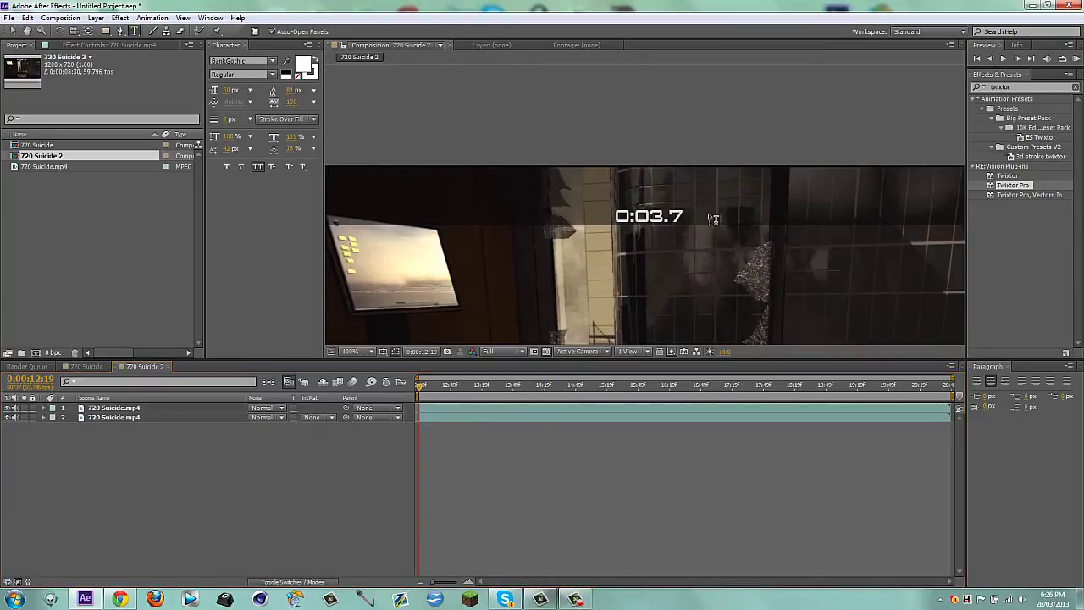
left_click(620, 213)
type("CLA")
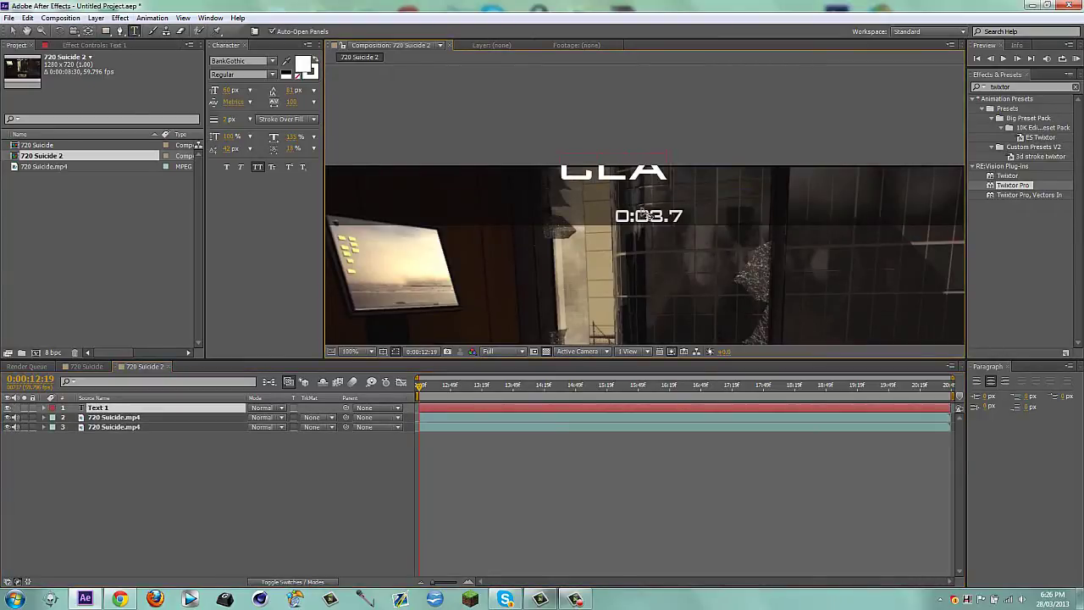
type("RKOLAS")
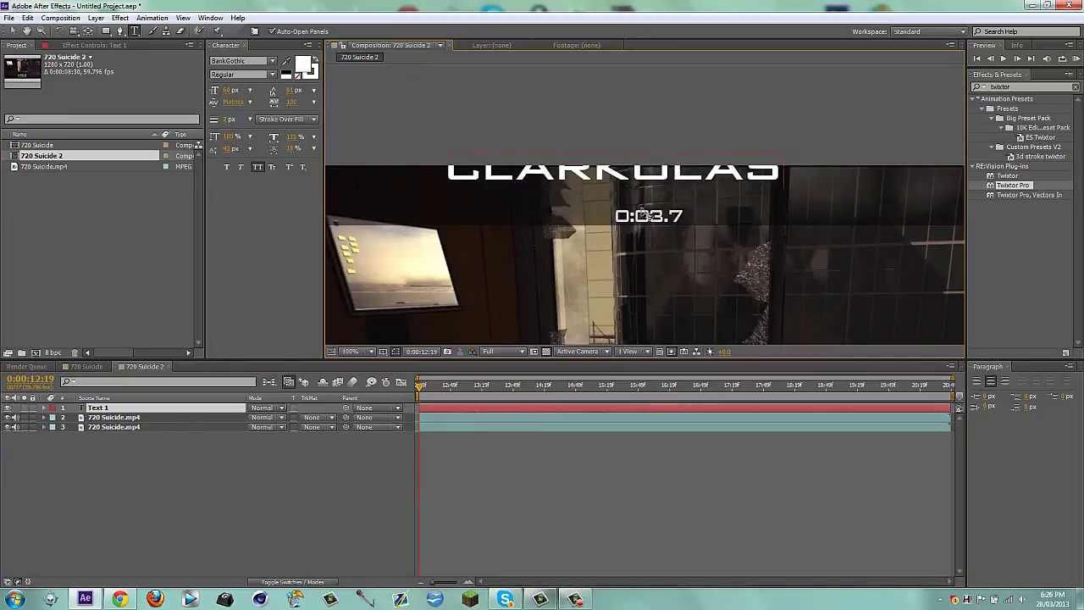
type("TS A")
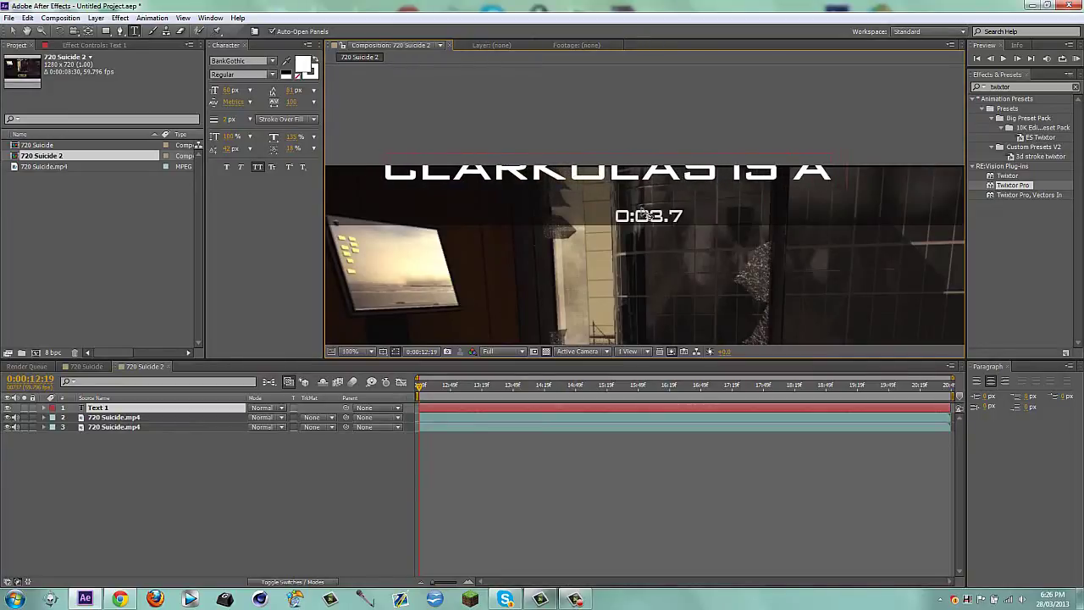
type(" NOOB")
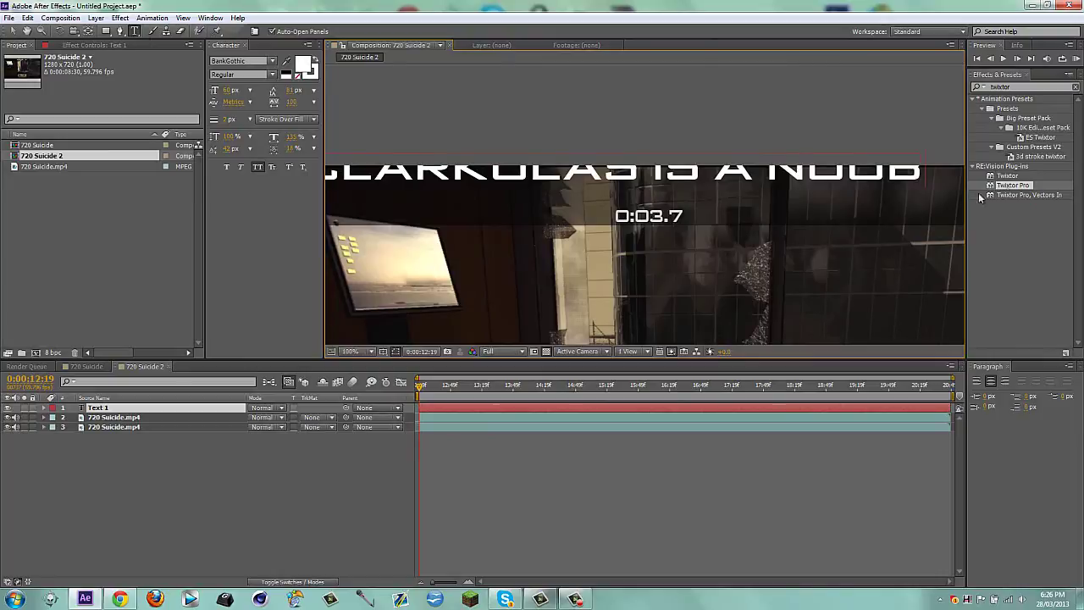
Set the new title's font size to 27 px and position it over the covered area above the 0:03.7 timer.
left_click_drag(926, 172, 279, 204)
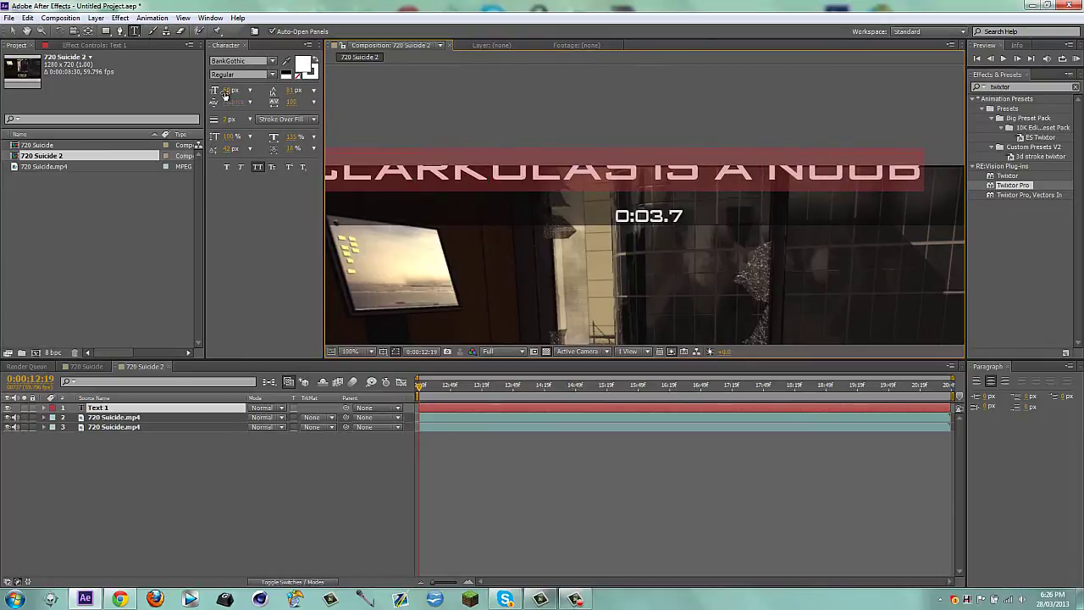
left_click_drag(225, 92, 197, 95)
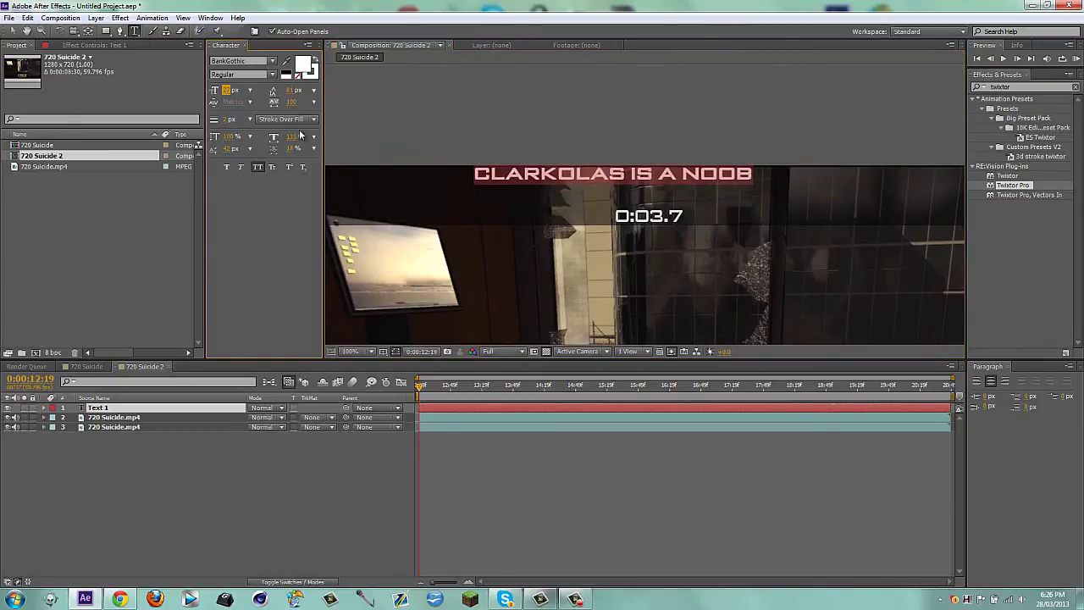
left_click_drag(669, 269, 705, 289)
left_click(11, 30)
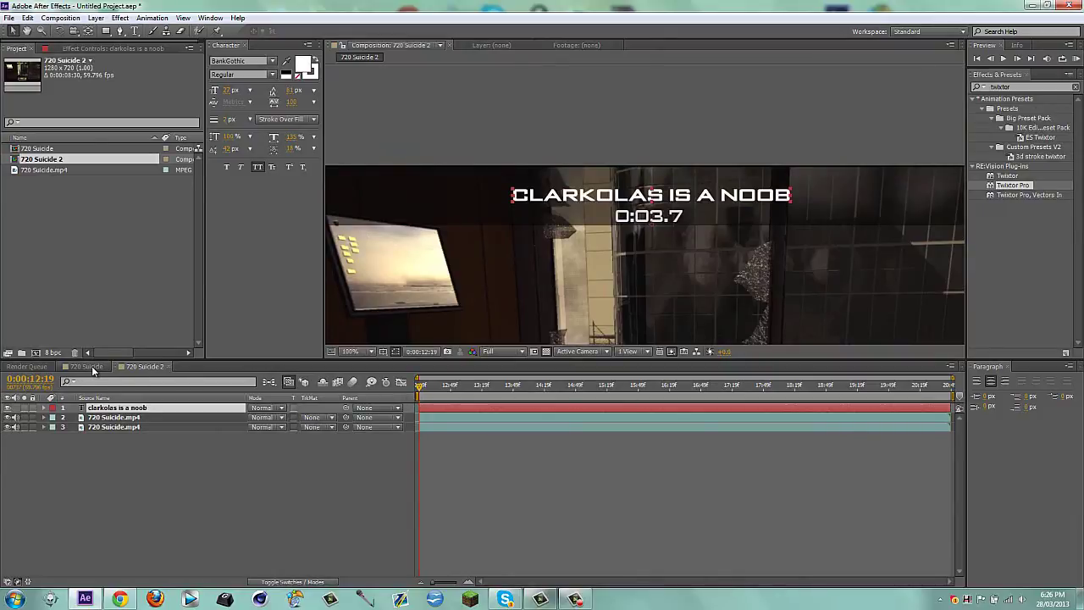
Copy the Drop Shadow, Mosaic, Glow and Fast Blur effects from the +000 text in 720 Suicide onto the new title in 720 Suicide 2.
left_click(90, 367)
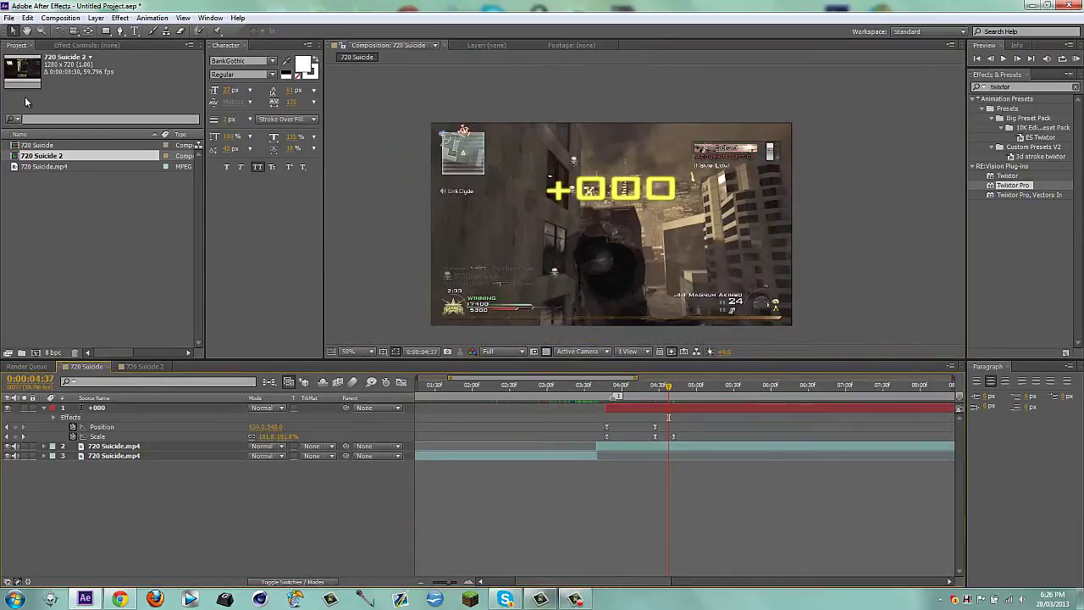
left_click(97, 45)
left_click(85, 409)
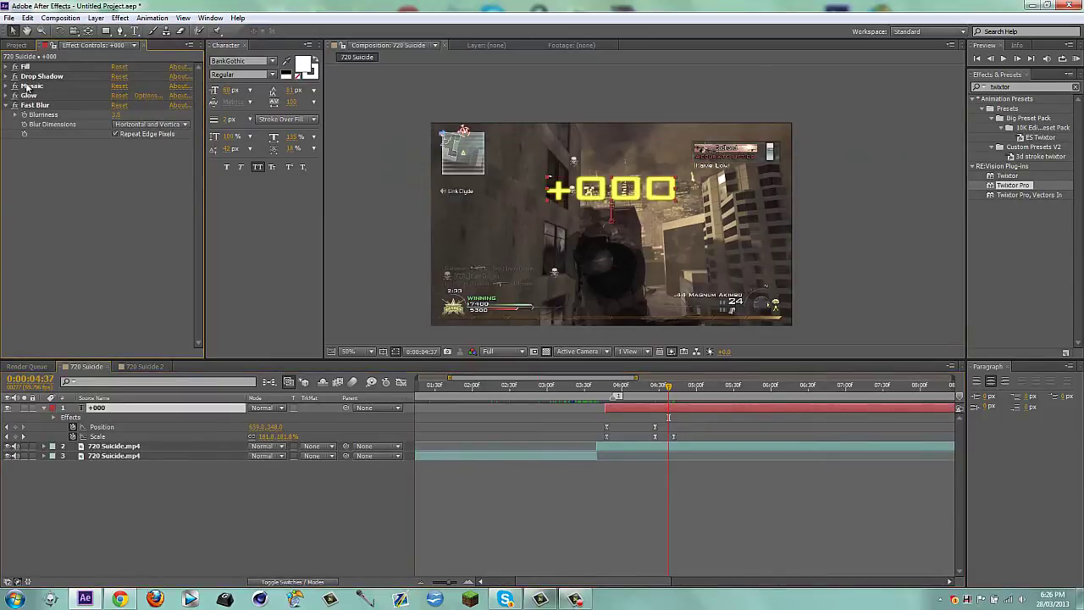
left_click(5, 105)
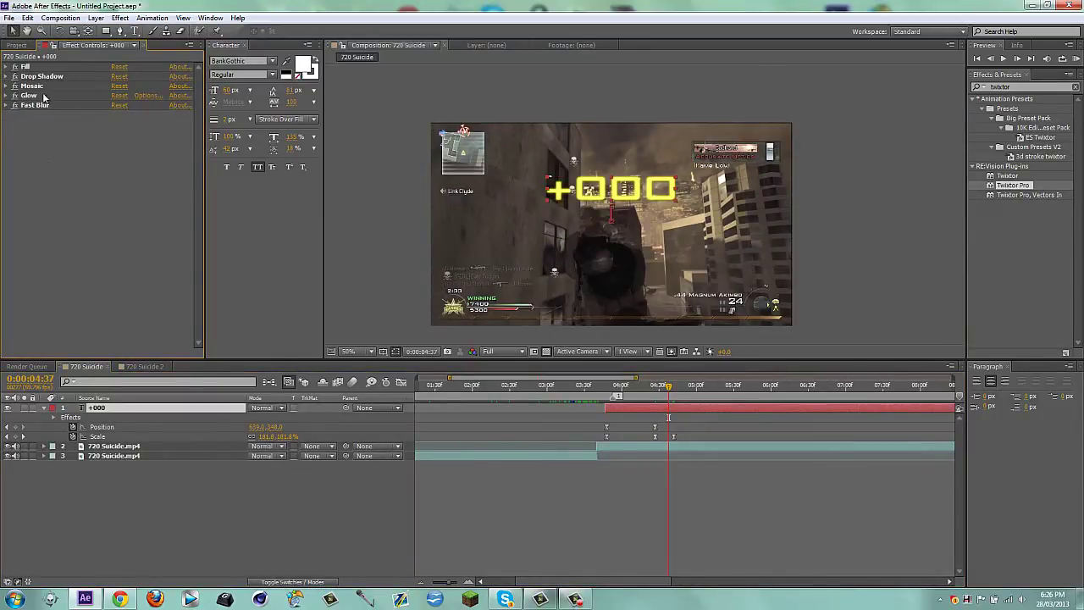
left_click(33, 107)
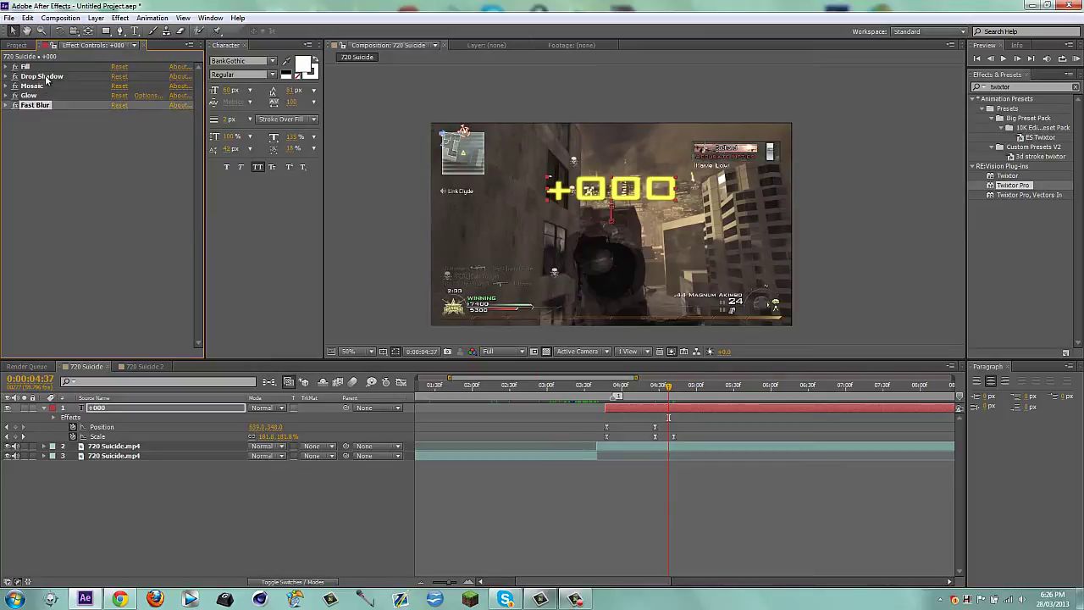
left_click(46, 78, "shift")
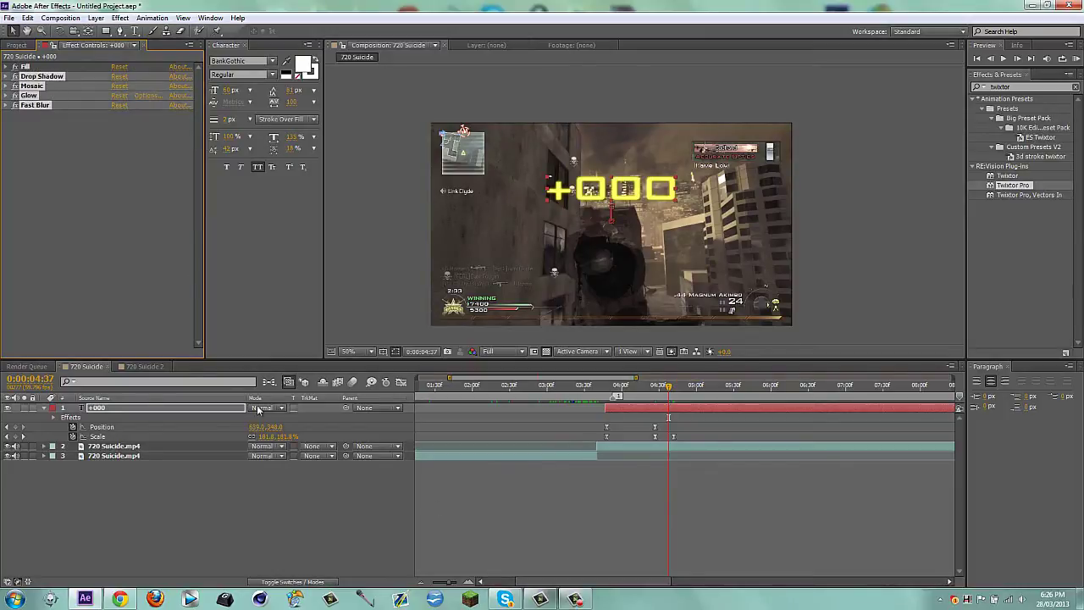
left_click(145, 366)
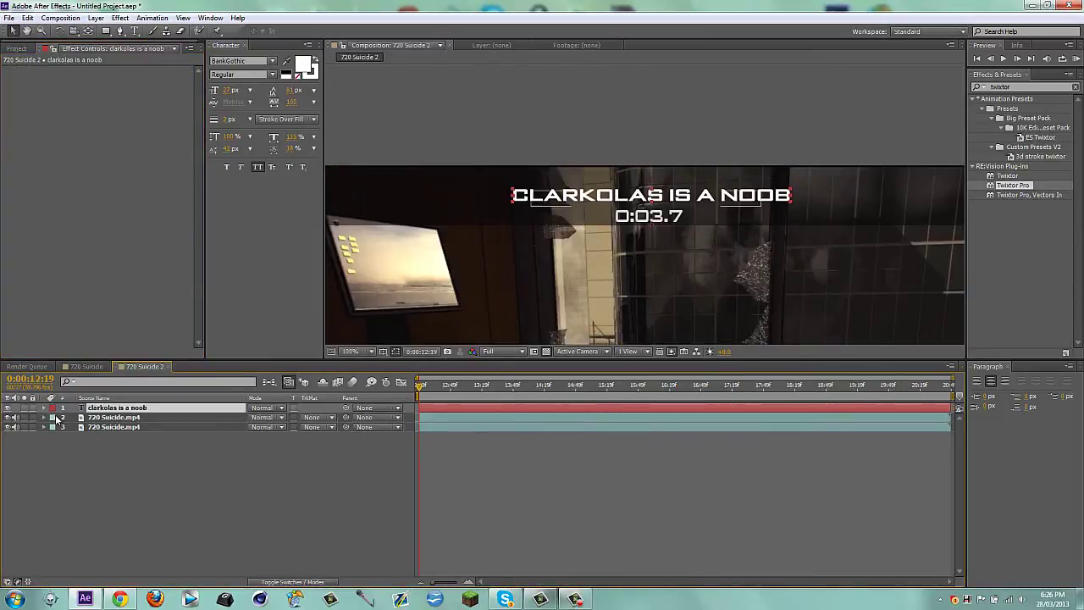
key("ctrl+v")
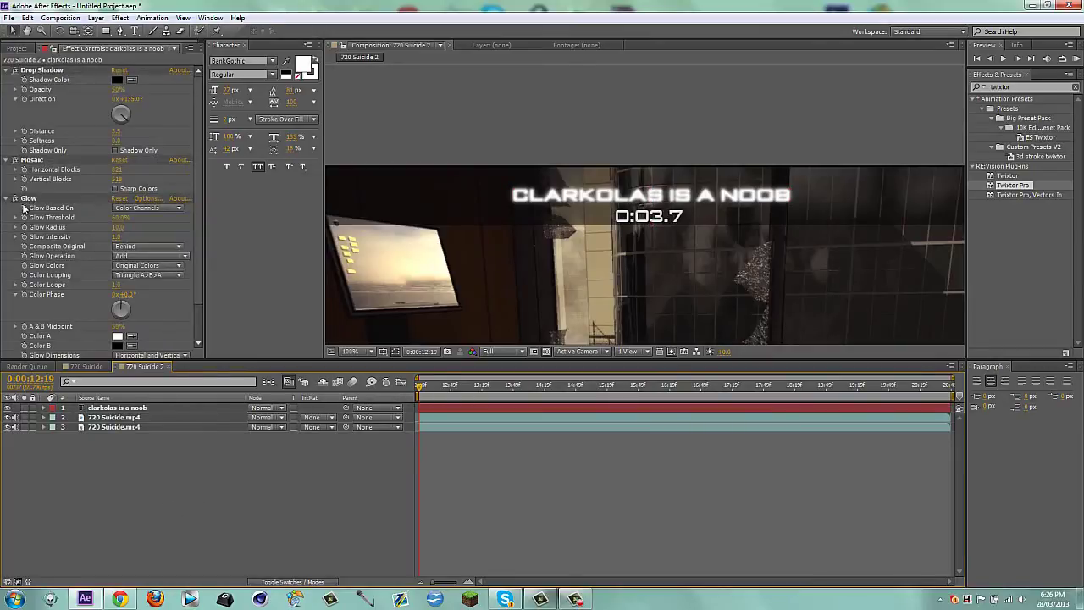
Remove the Glow and Fast Blur effects from the new title, keeping Drop Shadow and Mosaic.
left_click(28, 198)
key("Delete")
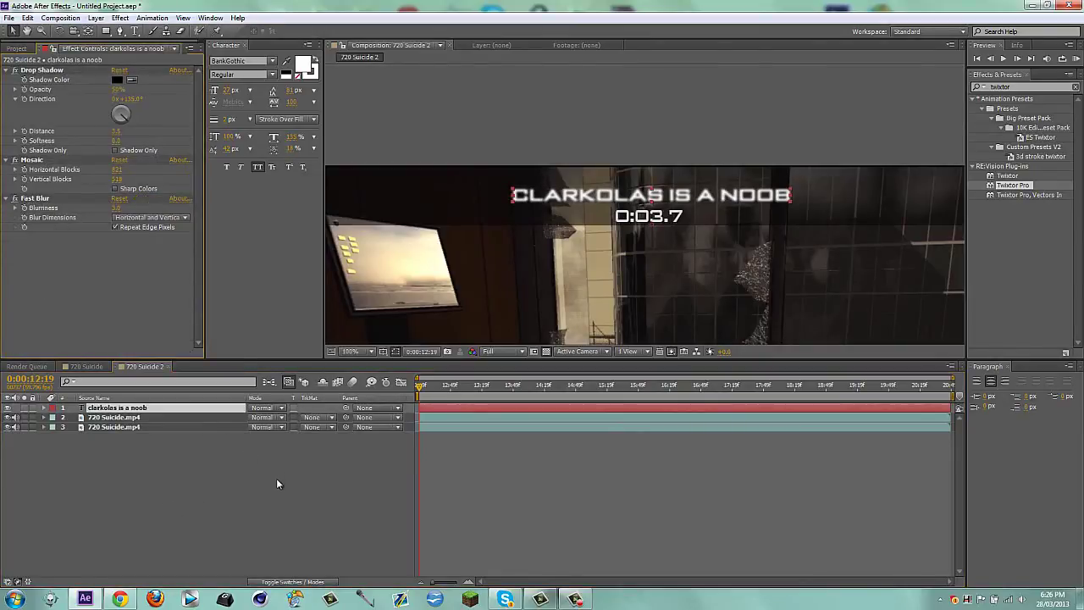
left_click(276, 483)
left_click(34, 198)
key("Delete")
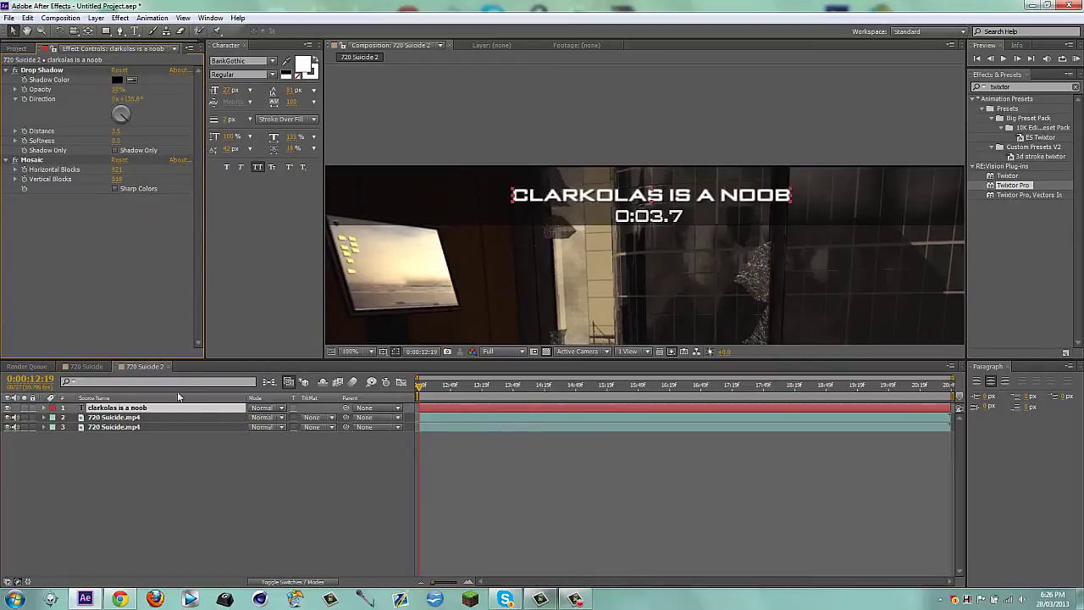
left_click(273, 497)
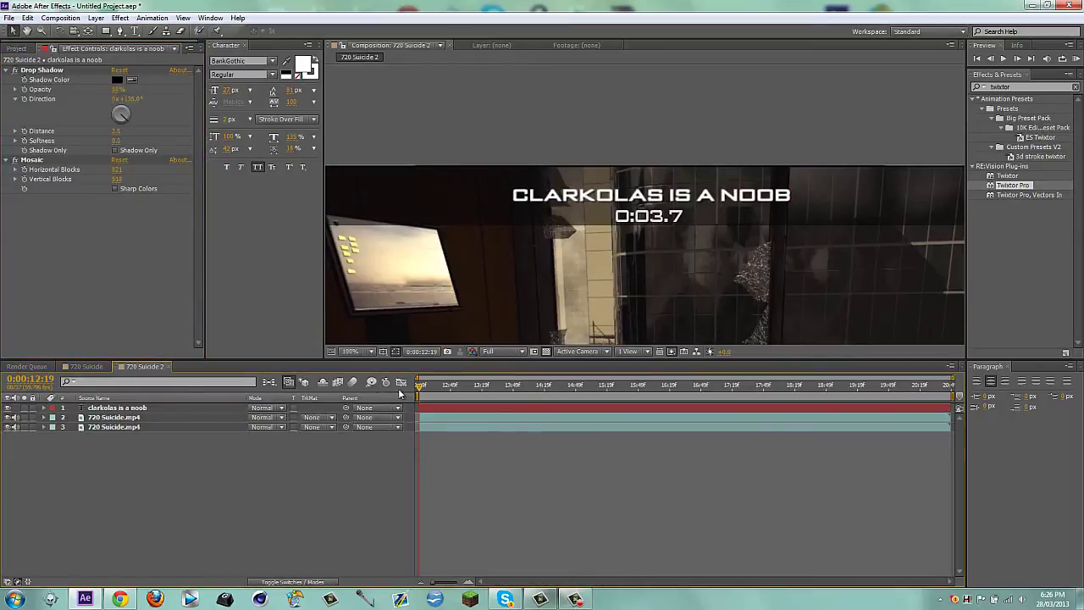
Raise the title's Mosaic Horizontal Blocks and set its Vertical Blocks to 1044, then collapse both effects.
left_click(116, 188)
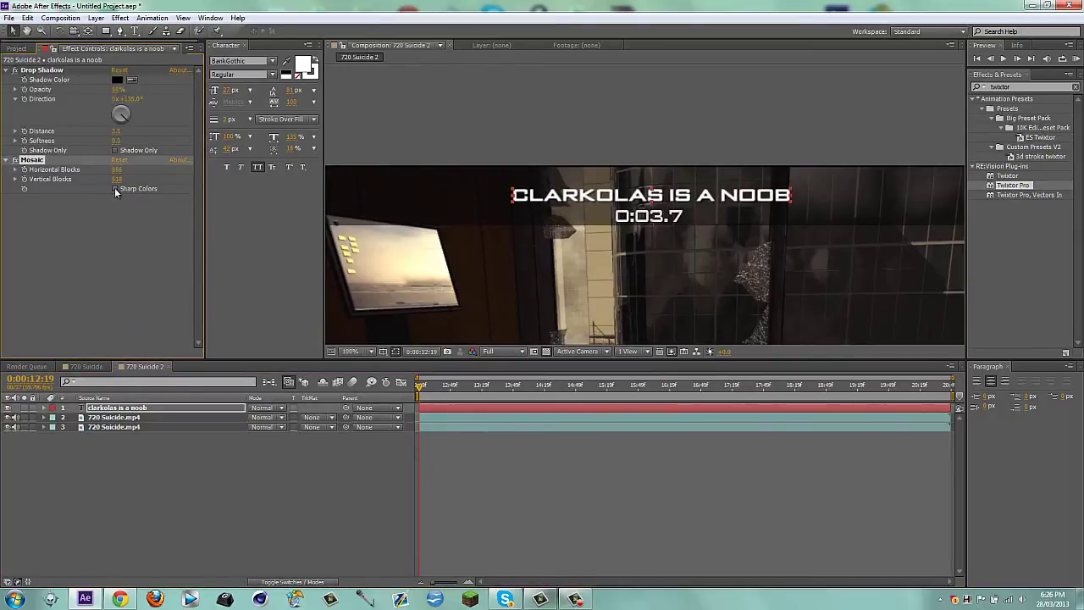
left_click(238, 464)
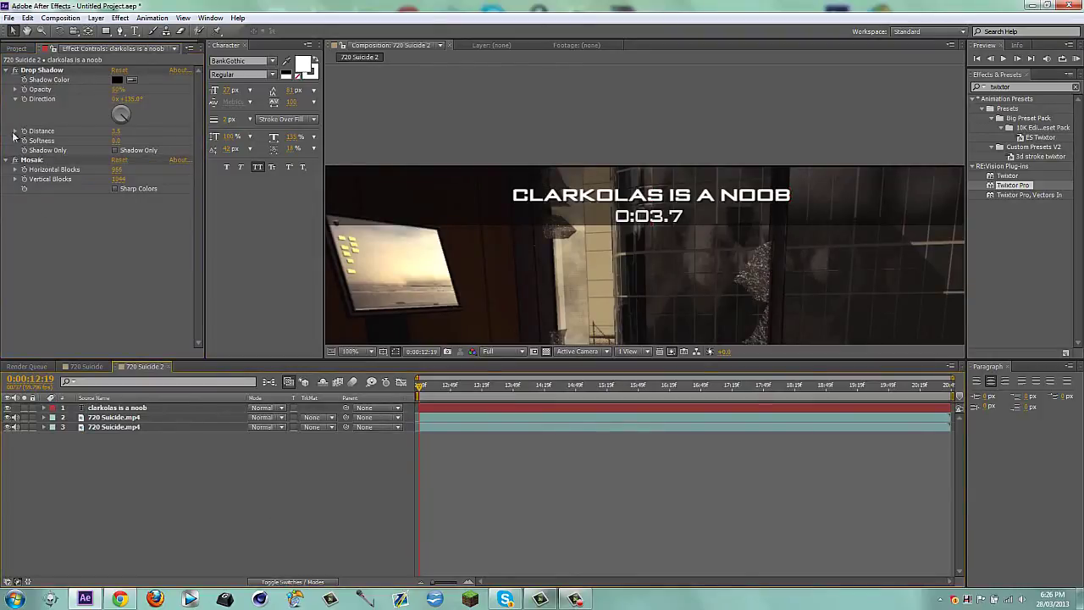
left_click(7, 70)
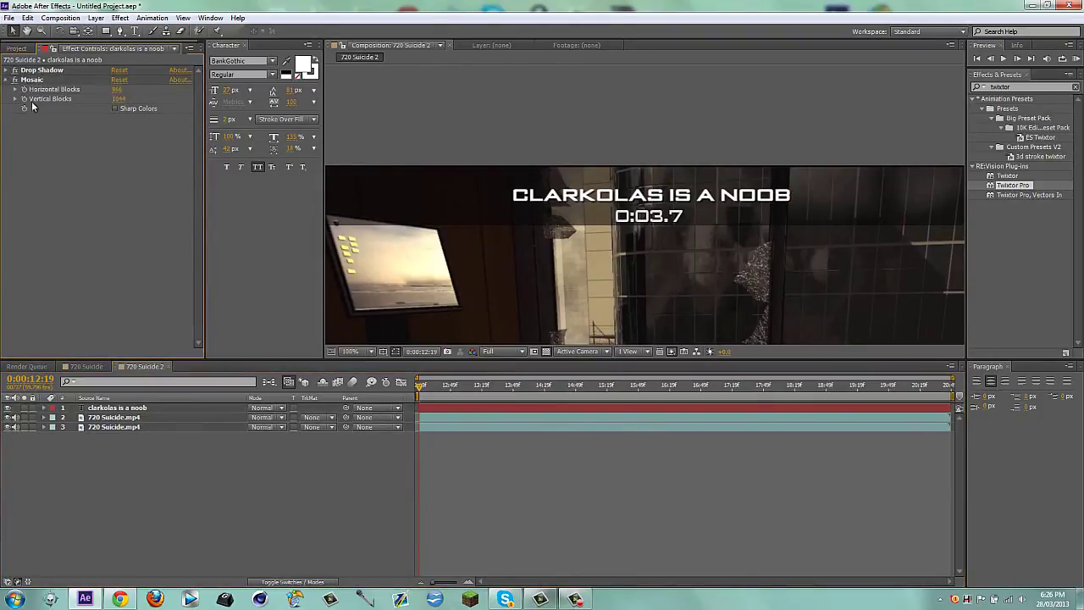
left_click(6, 80)
scroll(688, 255, "down", 2)
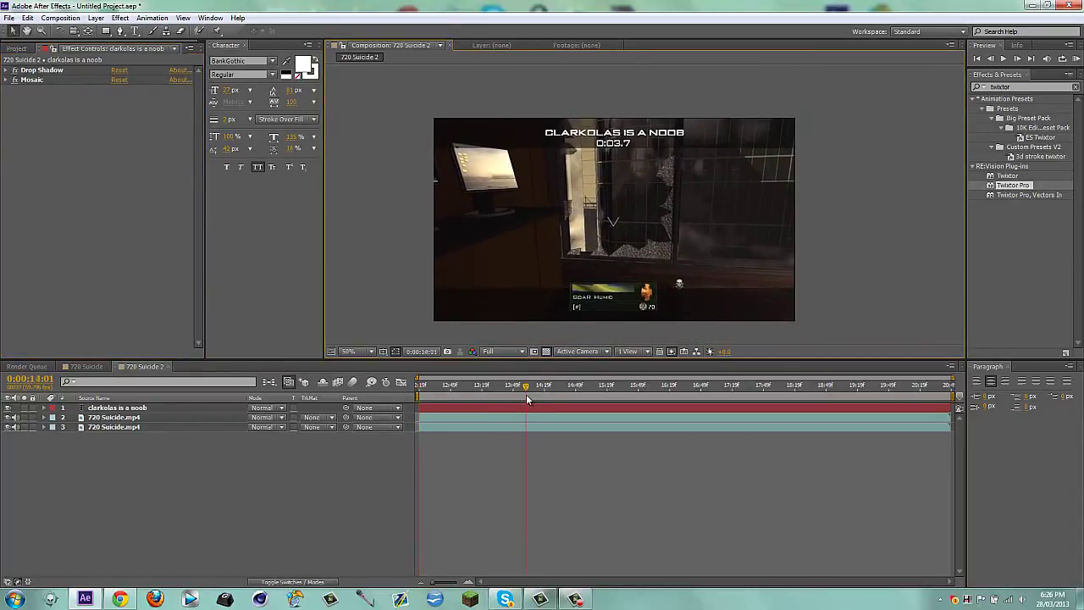
Add a "+1337" text layer at 0:00:16:28 with a font size of 104 px in the middle of the frame.
left_click_drag(525, 394, 679, 353)
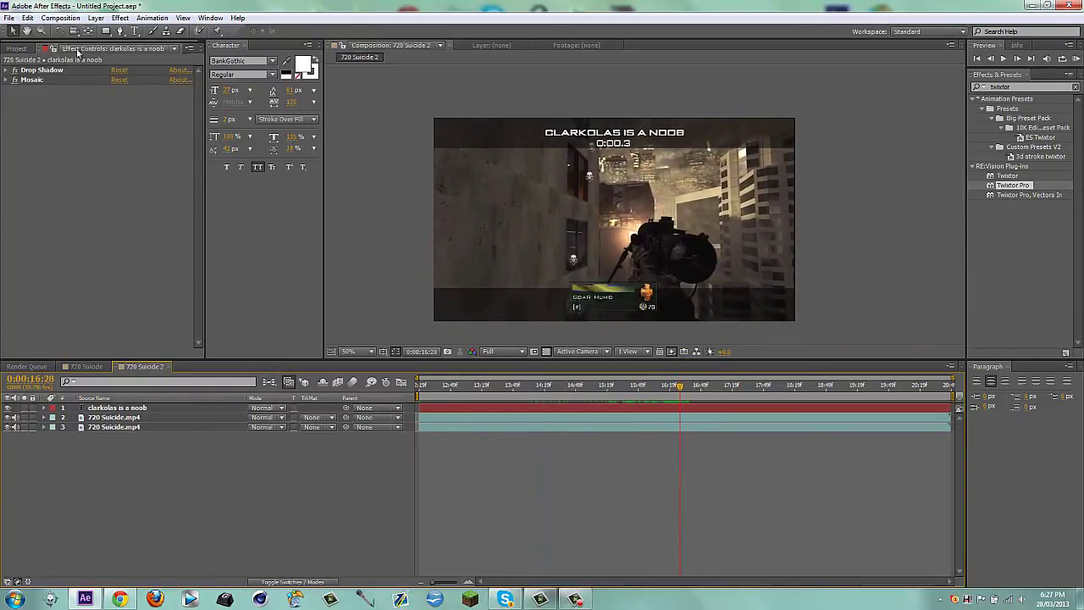
left_click(134, 31)
left_click(604, 241)
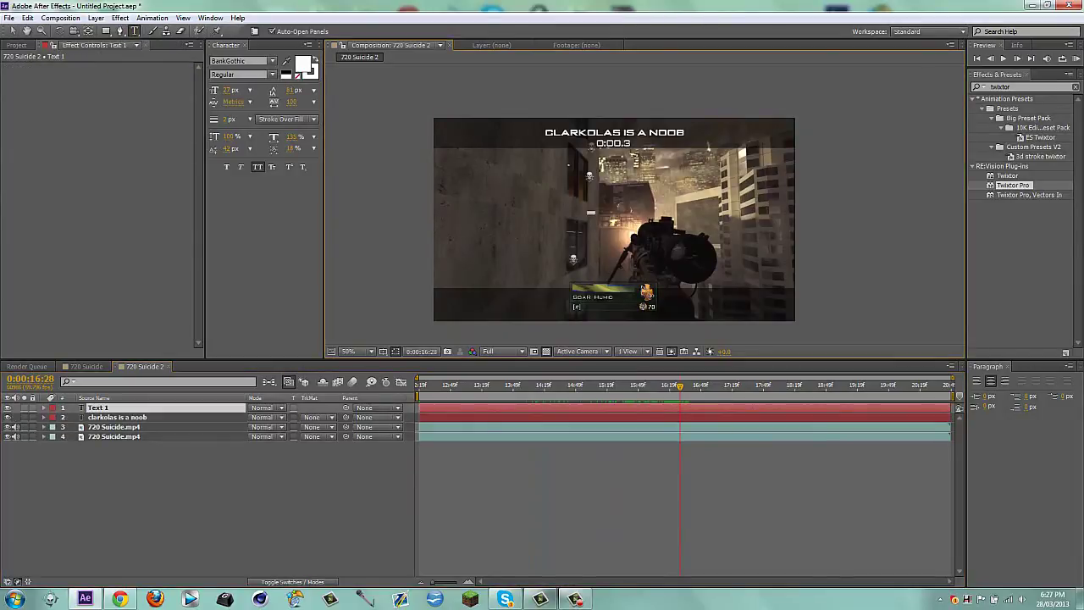
type("+1337")
left_click_drag(229, 93, 597, 280)
left_click(12, 31)
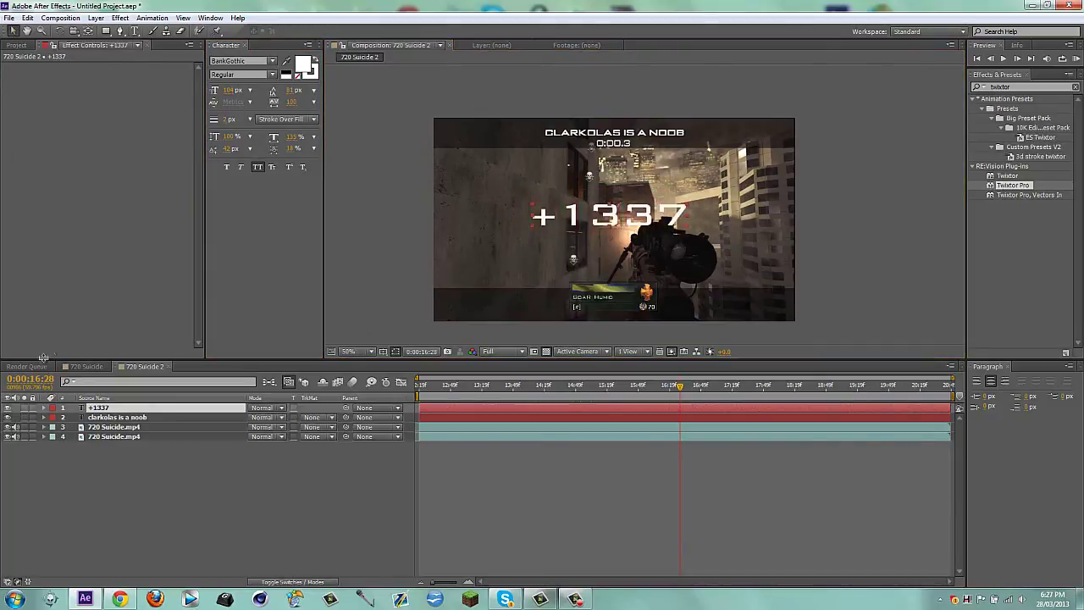
Copy the Fill, Drop Shadow, Mosaic, Glow and Fast Blur effects from the +000 text onto the +1337 text and collapse them.
left_click(79, 366)
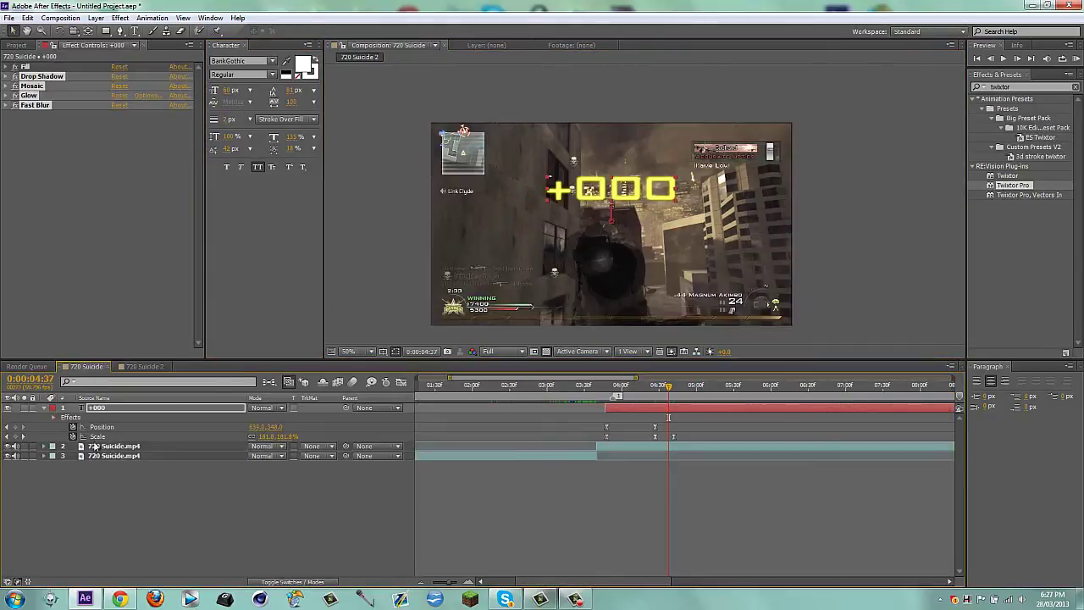
left_click(40, 106)
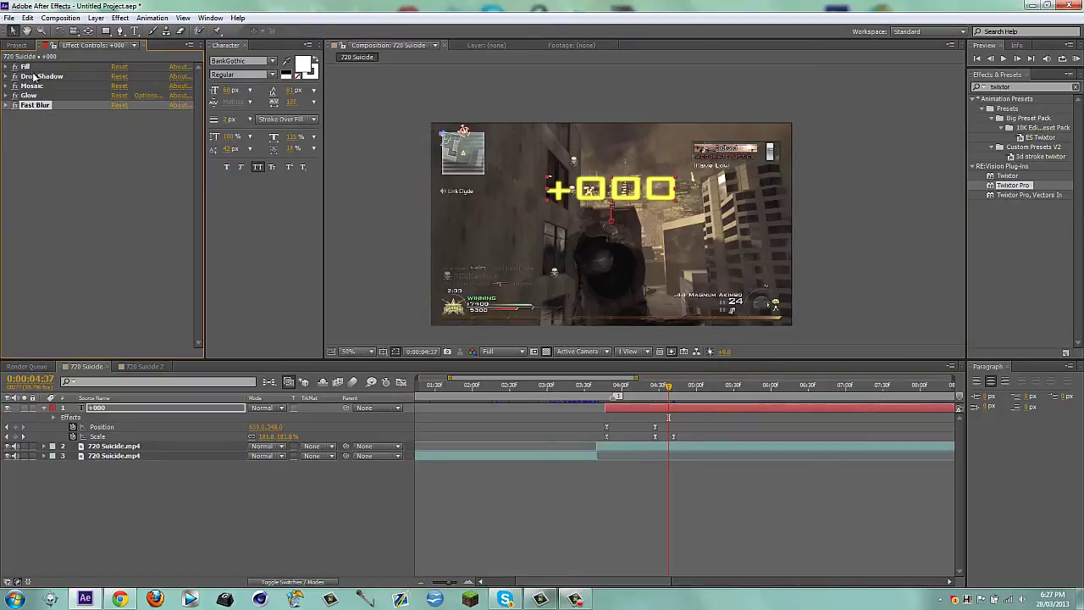
left_click(37, 67, "shift")
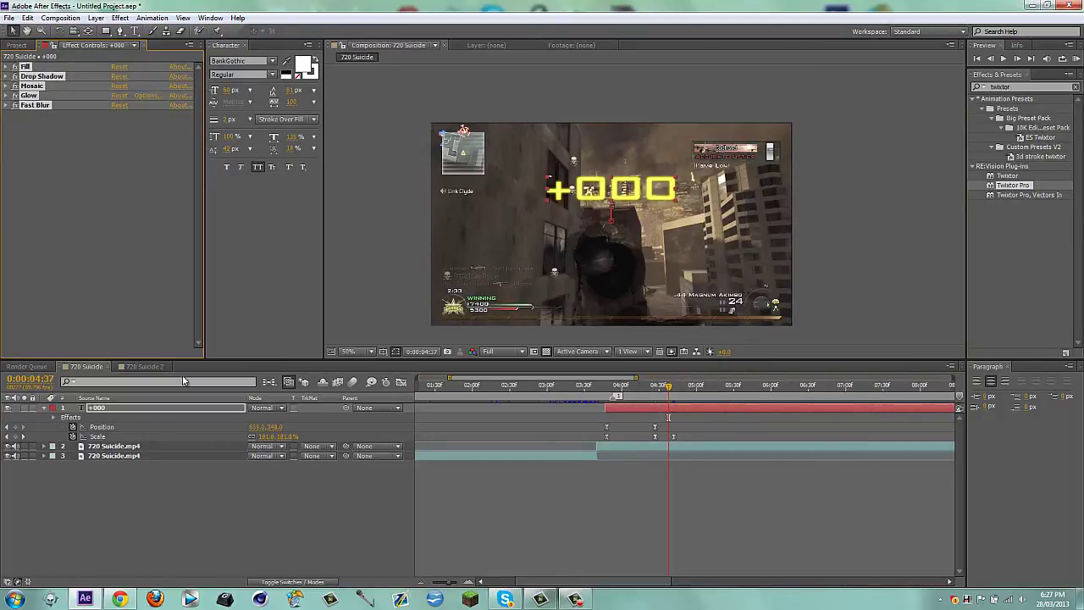
left_click(142, 366)
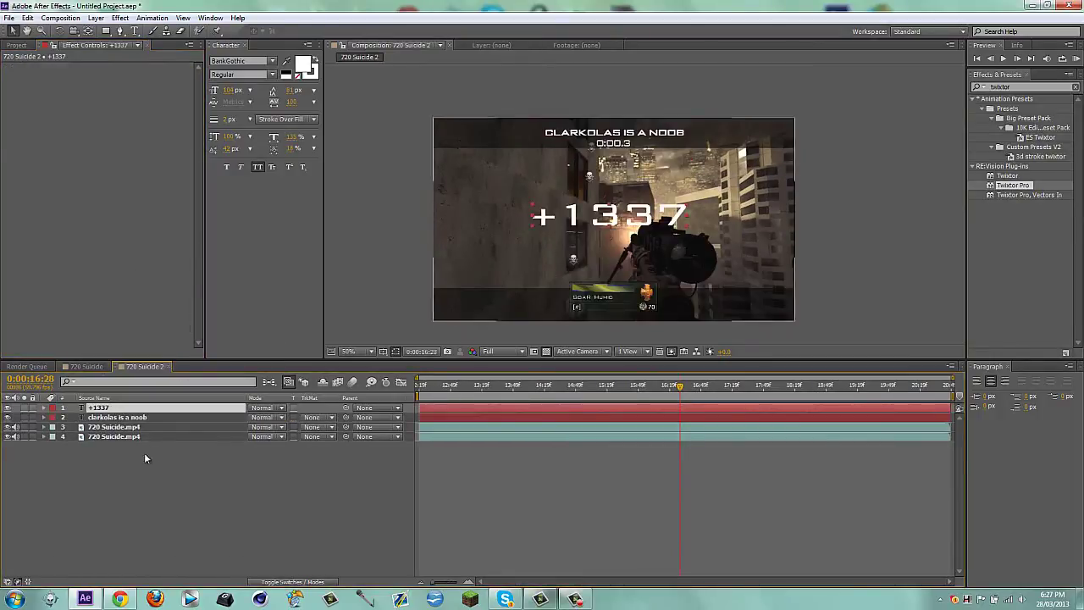
key("ctrl+v")
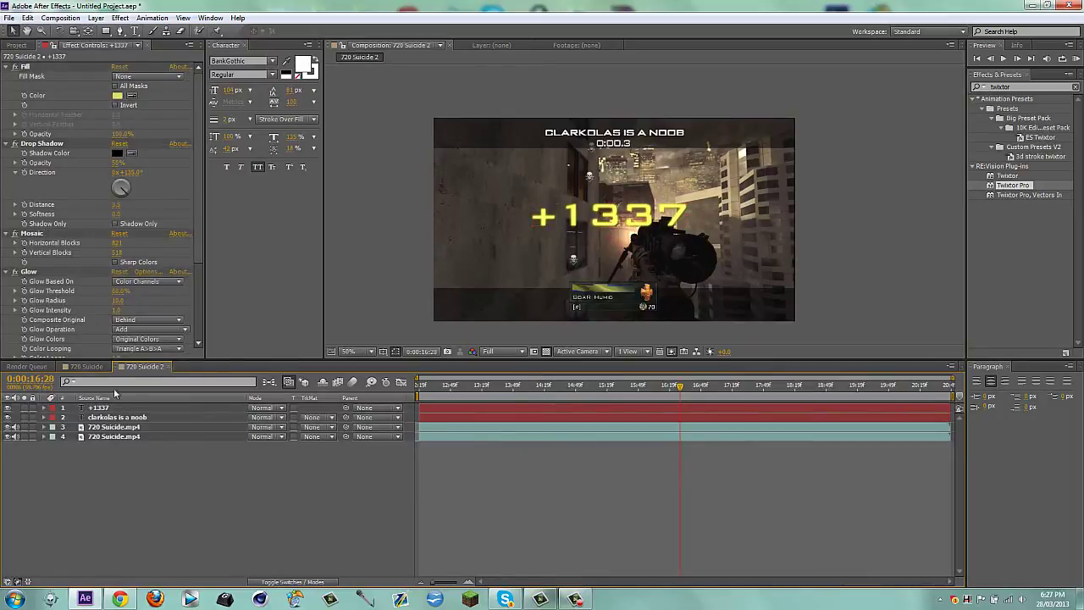
left_click(10, 67)
left_click(10, 76)
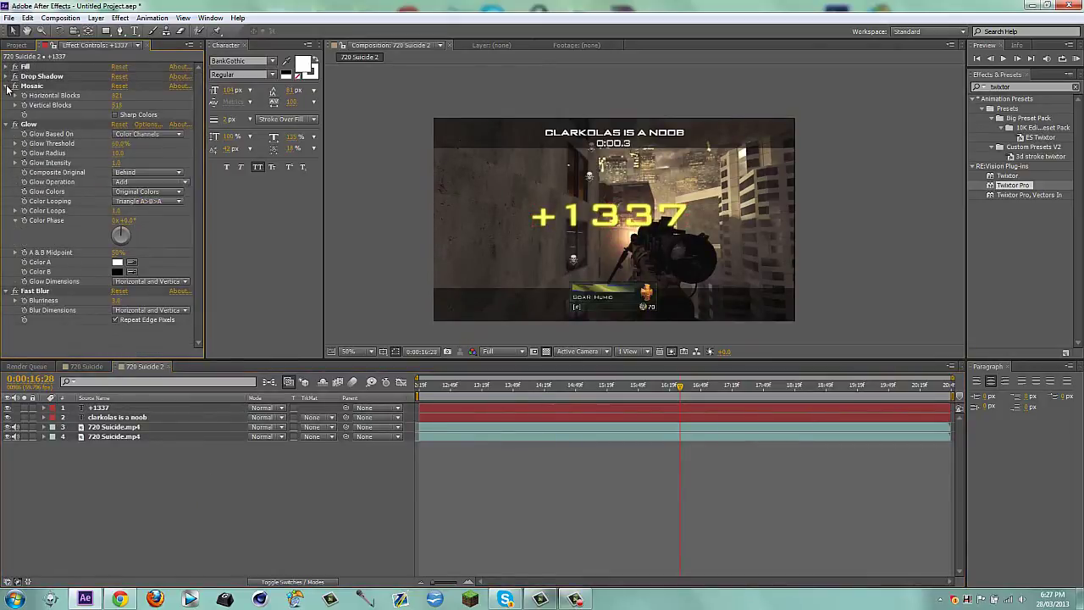
left_click(10, 86)
left_click(10, 95)
left_click(11, 105)
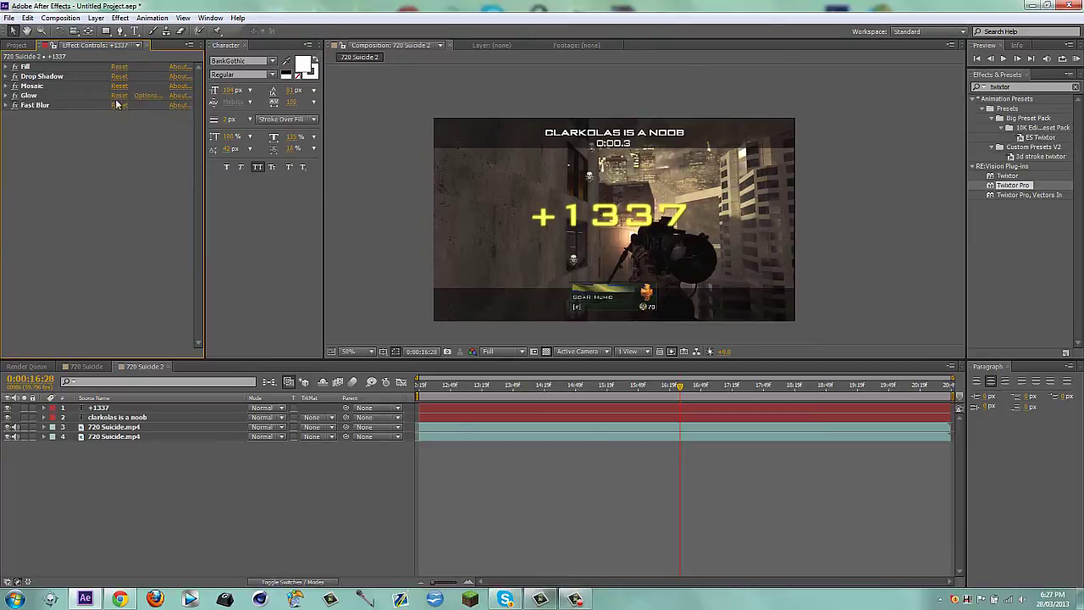
Trim the start of the +1337 layer to the moment of the shot at 0:00:16:25.
mouse_move(658, 386)
left_mouse_down()
mouse_move(609, 387)
mouse_move(676, 383)
left_mouse_up()
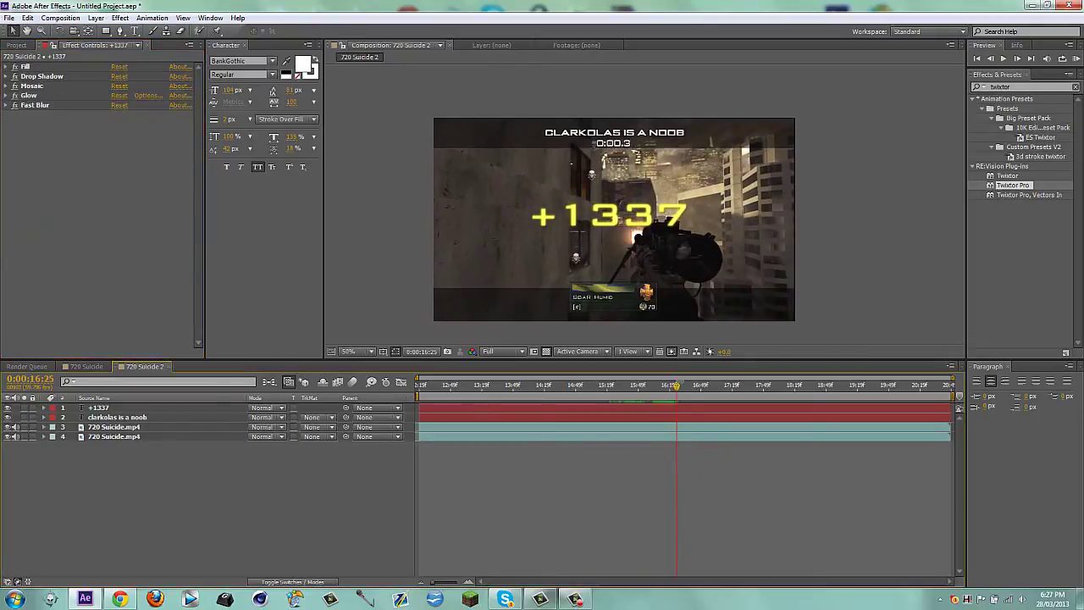
left_click(202, 409)
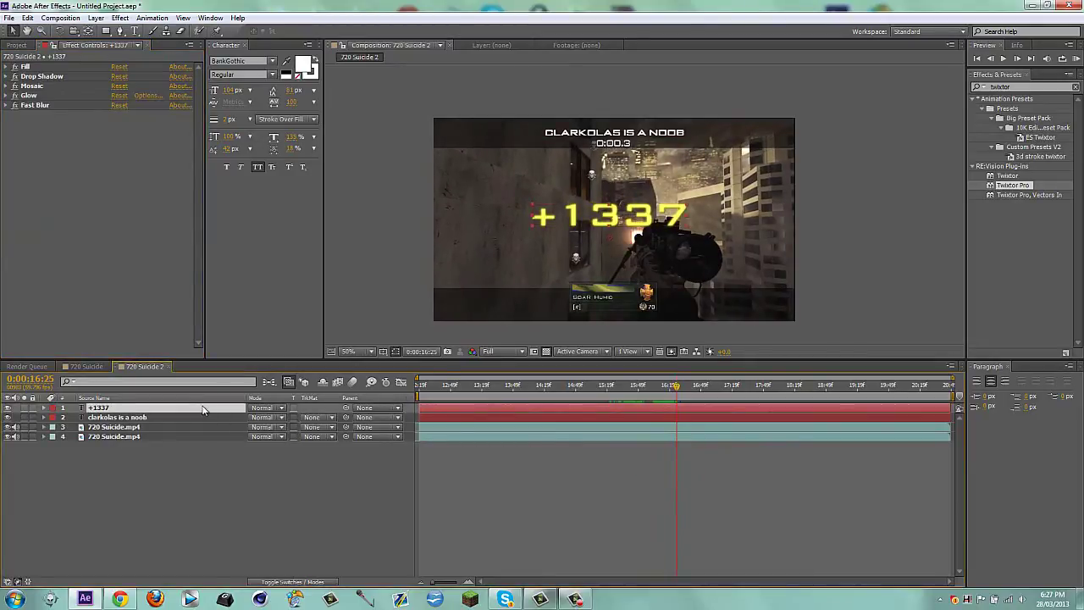
key("alt+bracketleft")
Set the +1337 text's Position to 624, 352 and add Position and Scale keyframes at 0:00:17:05.
key("s")
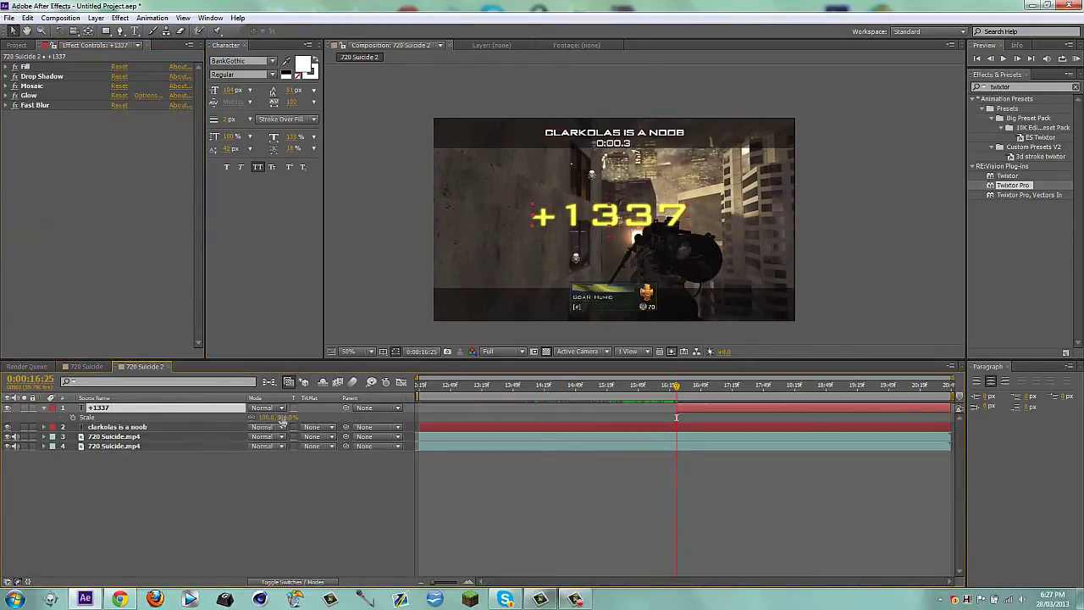
key("shift+p")
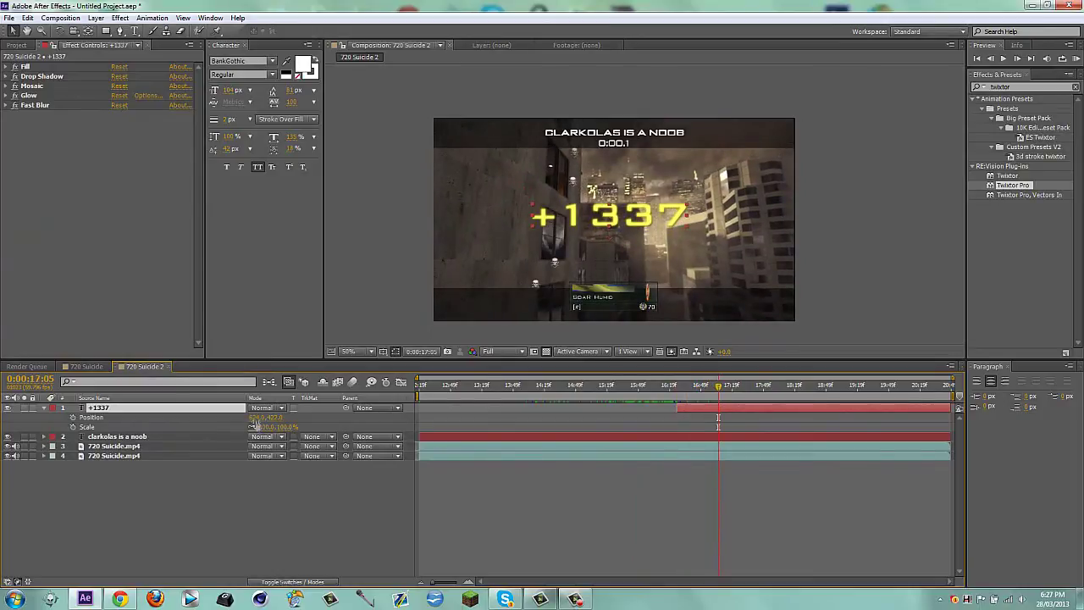
left_click_drag(276, 417, 236, 417)
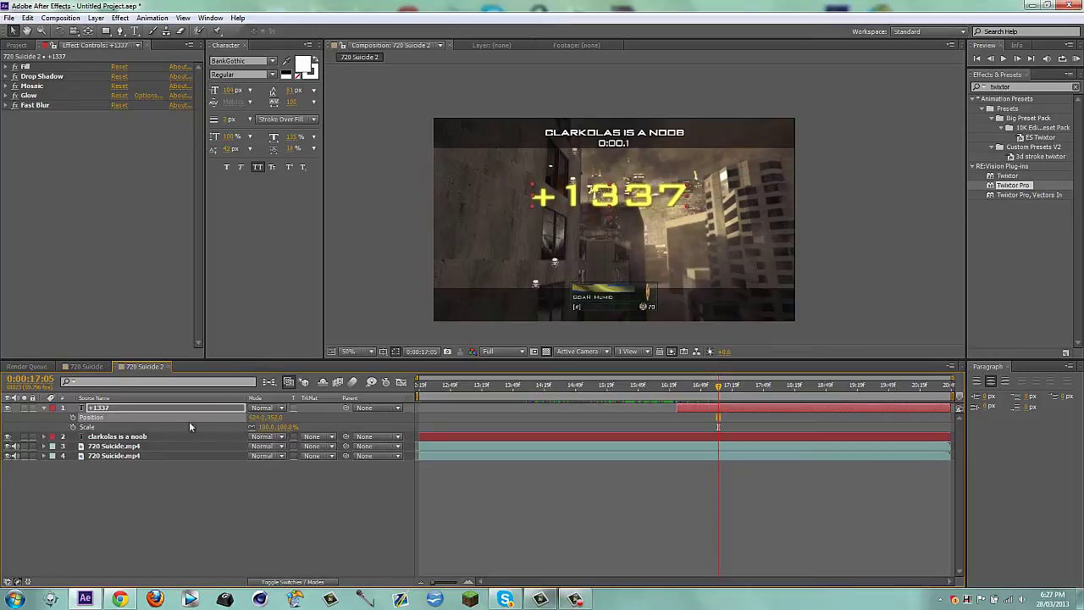
left_click(72, 425)
Keyframe the +1337 text at Scale 137% and Position 624, 362 at 0:00:16:55, and at Scale 28% and Position 624, 310 at 0:00:16:25.
key("shift+Page_Up")
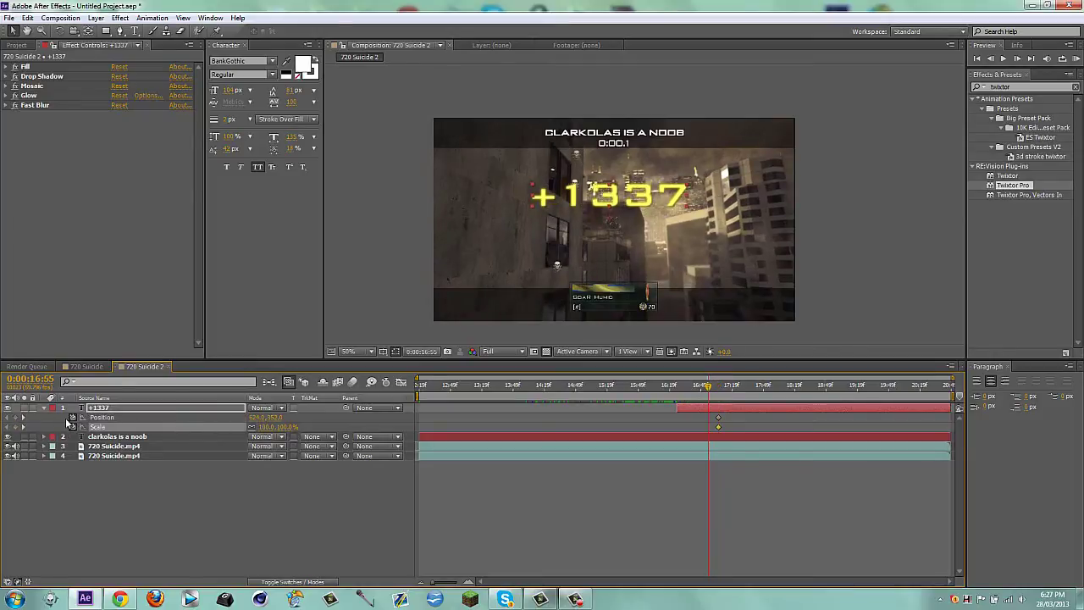
mouse_move(297, 427)
left_mouse_down()
mouse_move(316, 427)
mouse_move(280, 417)
left_mouse_up()
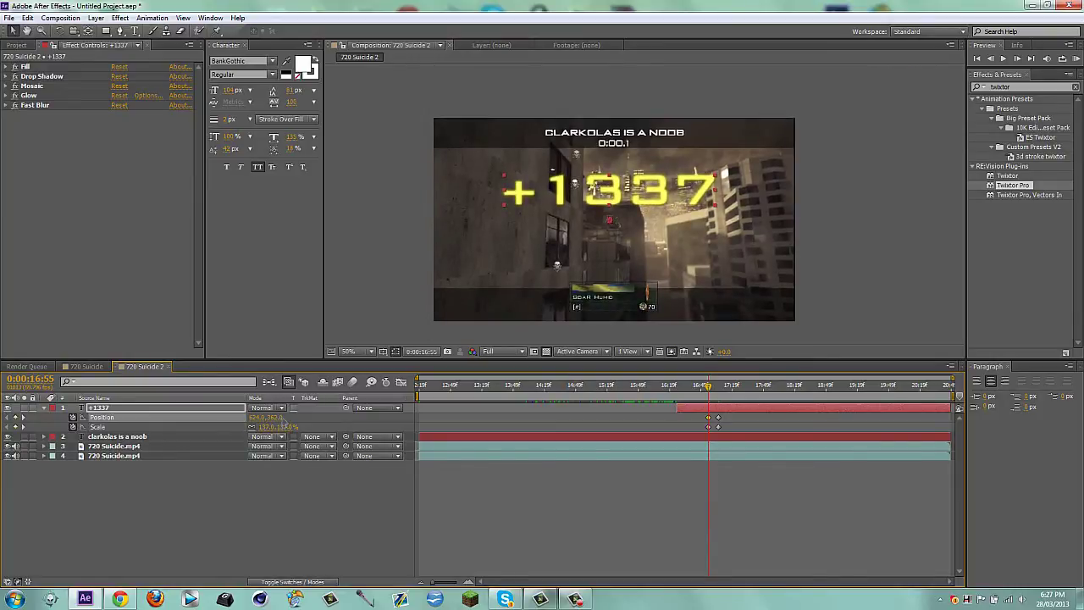
key("shift+Page_Up")
key("shift+Page_Up")
key("shift+Page_Up")
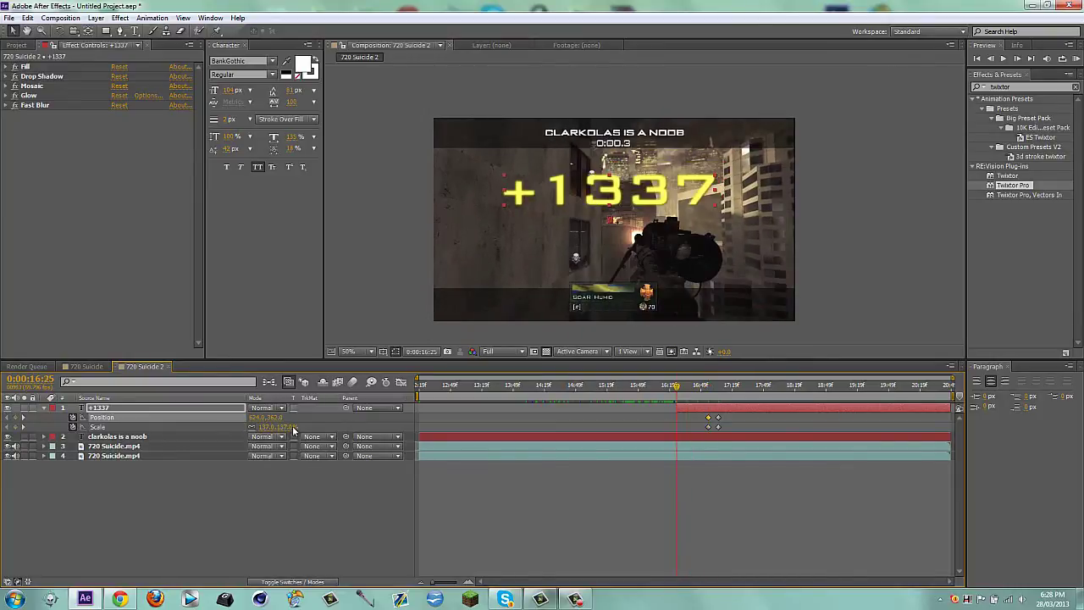
left_click(283, 427)
left_click_drag(283, 428, 244, 440)
left_click(223, 548)
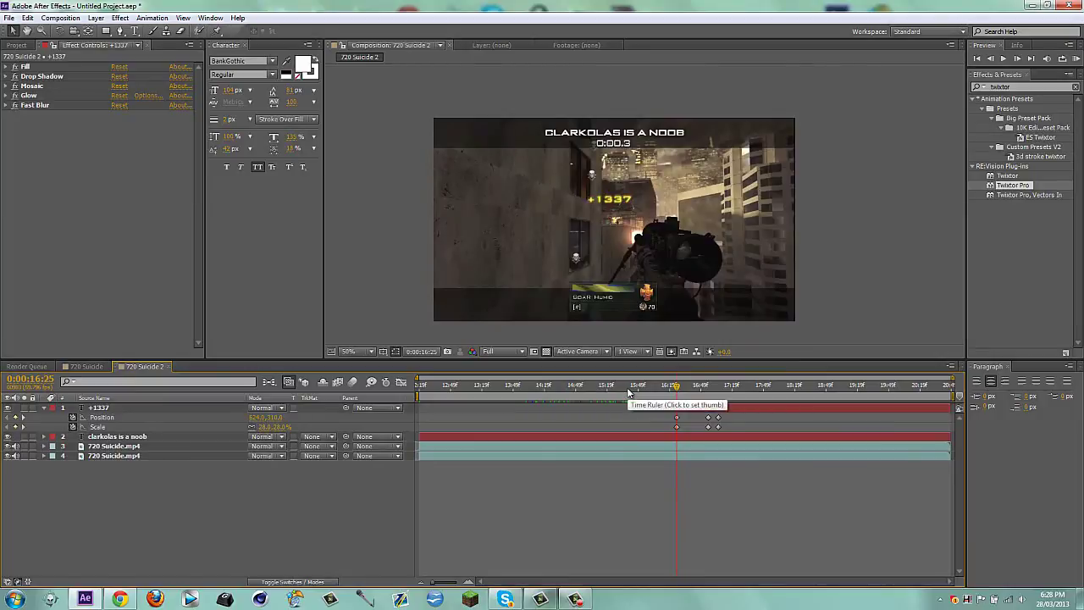
Set the preview resolution to Half and run a RAM preview of the +1337 pop-up animation.
left_click(507, 350)
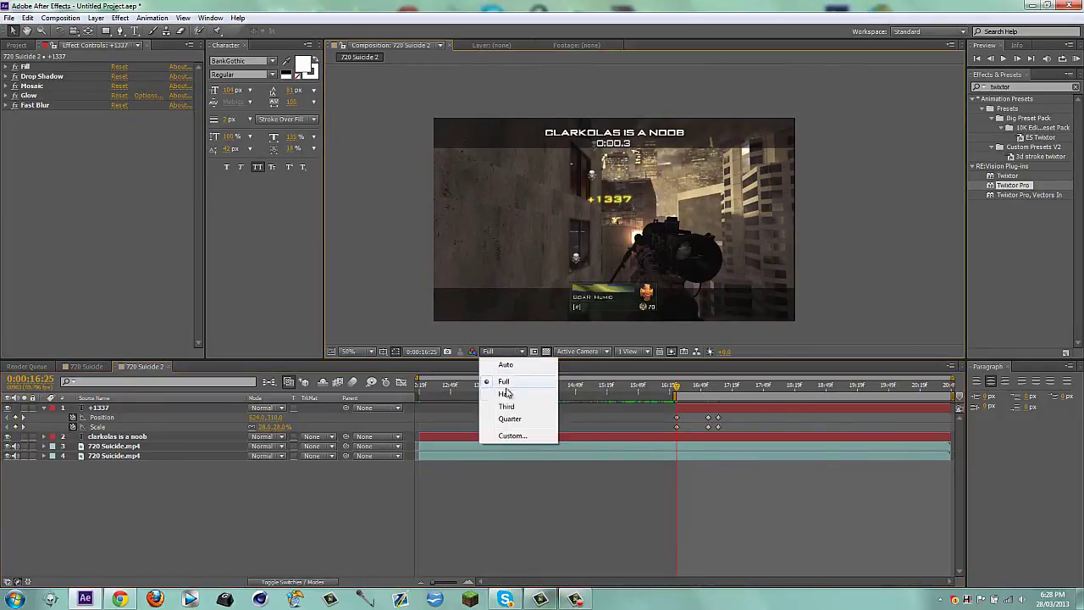
left_click(501, 394)
left_click(1076, 59)
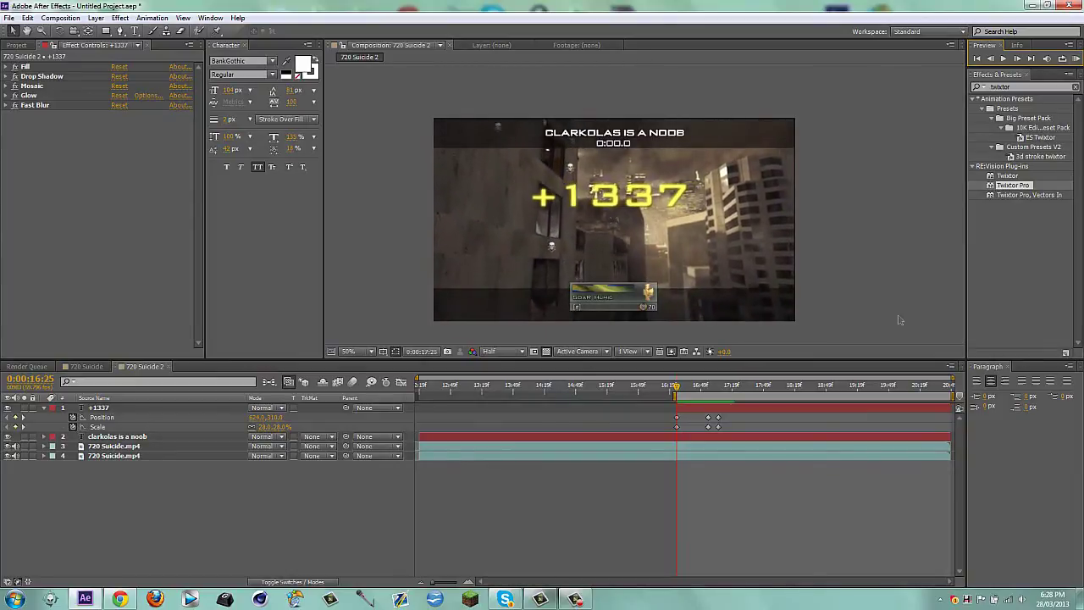
Scrub through the +1337 layer's keyframes between 0:00:16:25 and 0:00:16:55 to check its Position and Scale animation.
left_click(673, 383)
left_click(682, 385)
left_click_drag(677, 388, 705, 385)
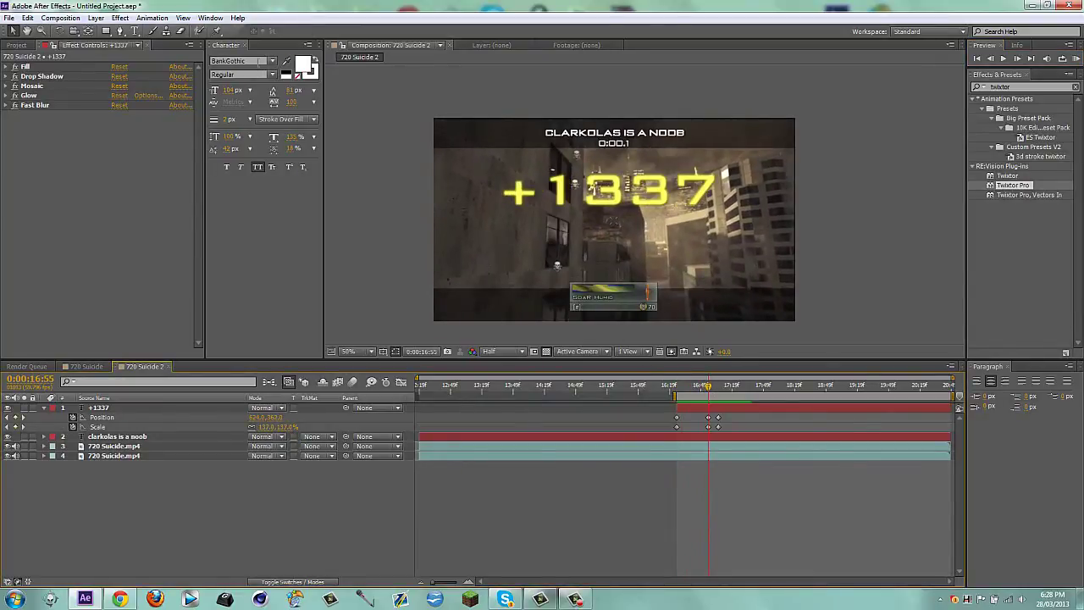
left_click_drag(708, 388, 532, 388)
left_click(701, 386)
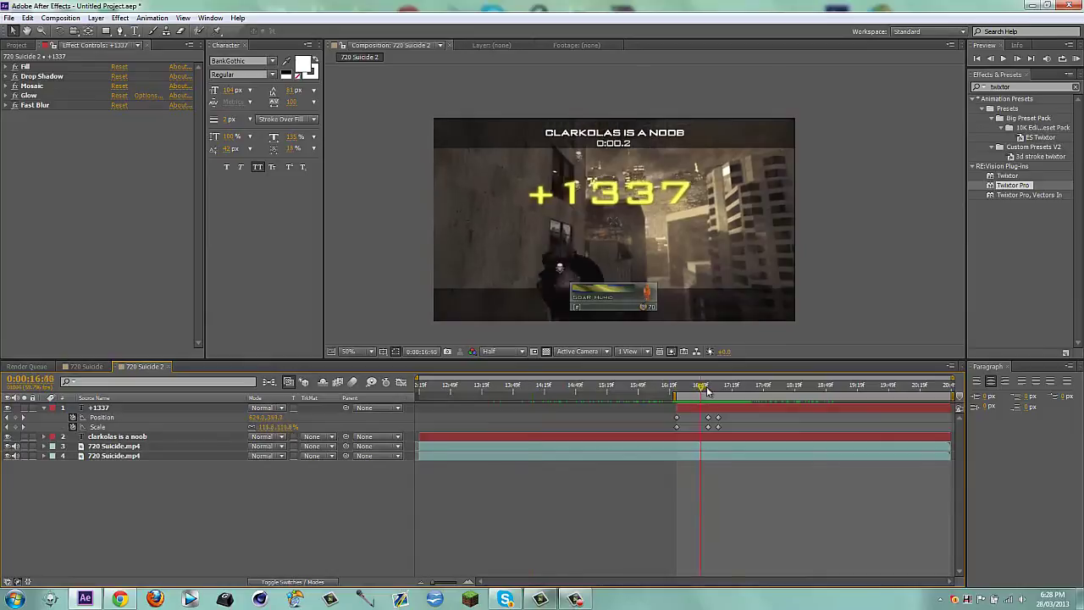
Minimize After Effects to look at the bankgothic archive on the desktop.
left_click(1031, 5)
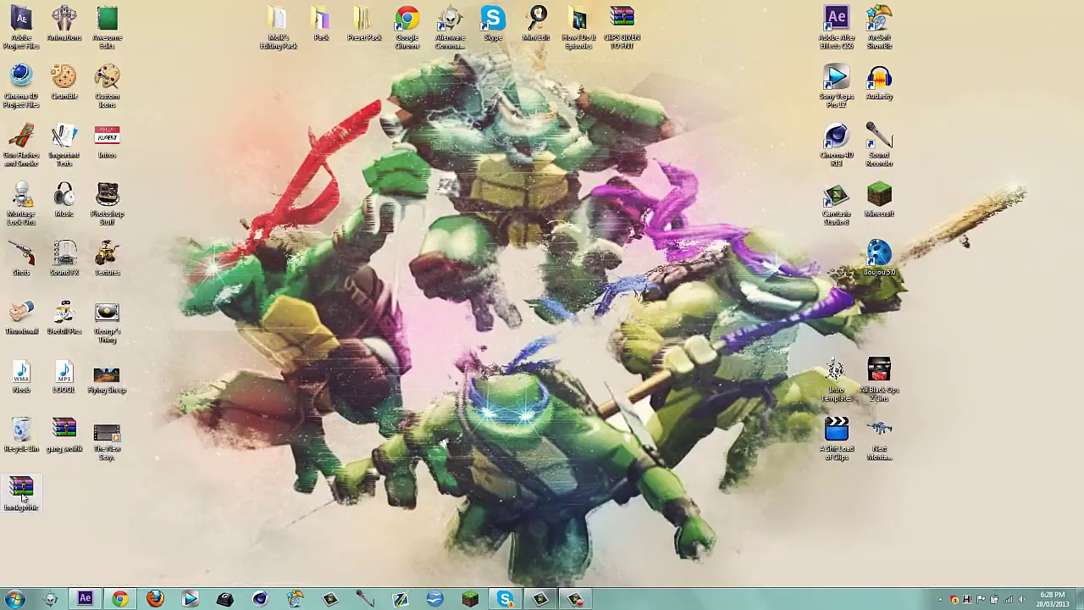
left_click_drag(220, 103, 737, 393)
left_click_drag(178, 73, 596, 166)
Switch to Chrome and open the YouTube channel at youtube.com/Clarkolas.
left_click(119, 599)
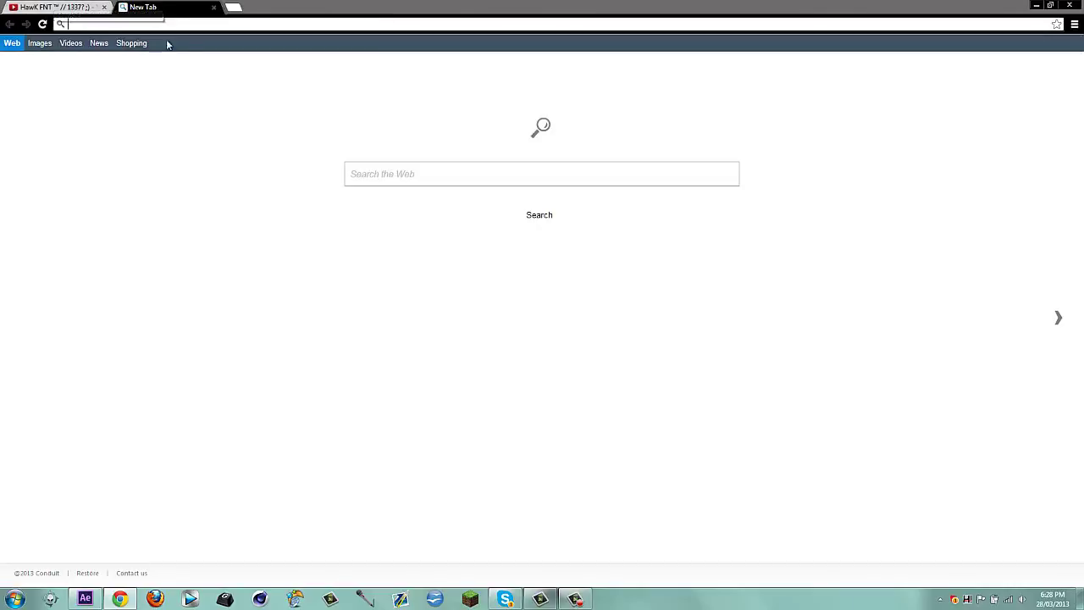
left_click(159, 26)
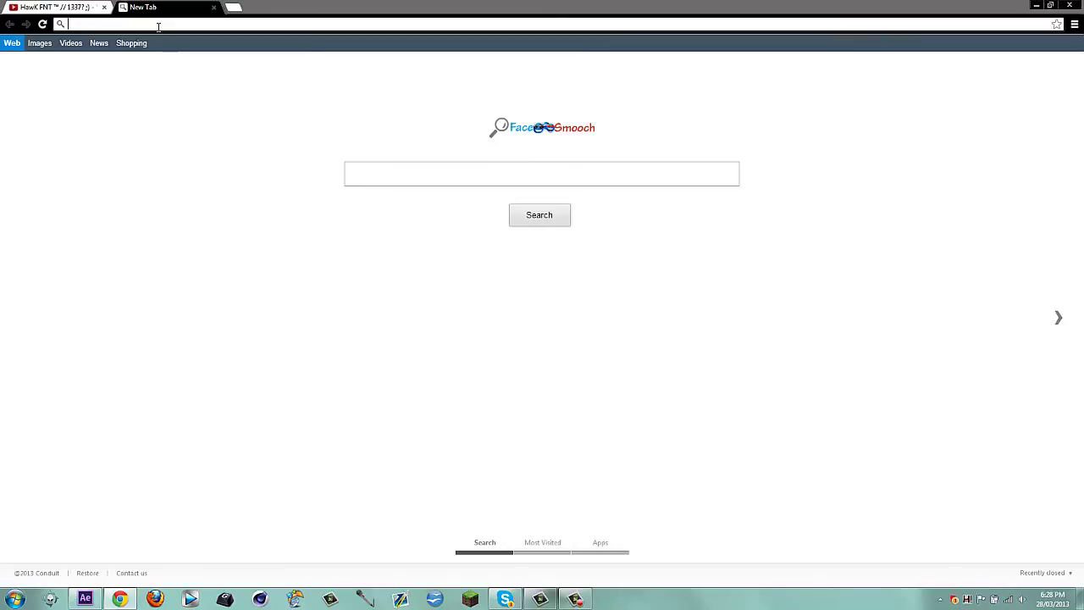
type("youtube.com/Car")
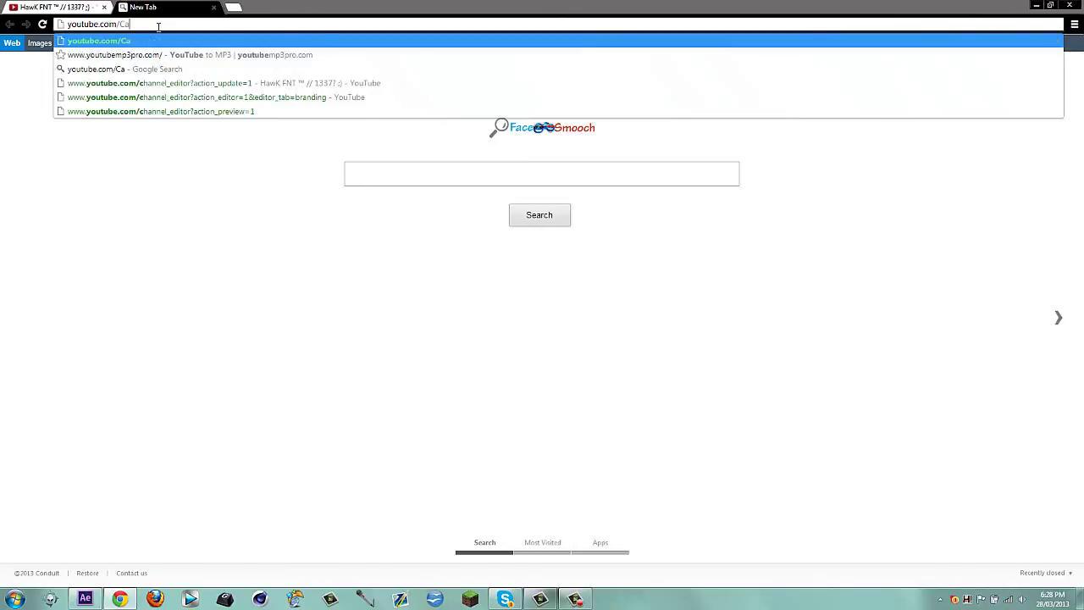
type("rkolas")
key("Return")
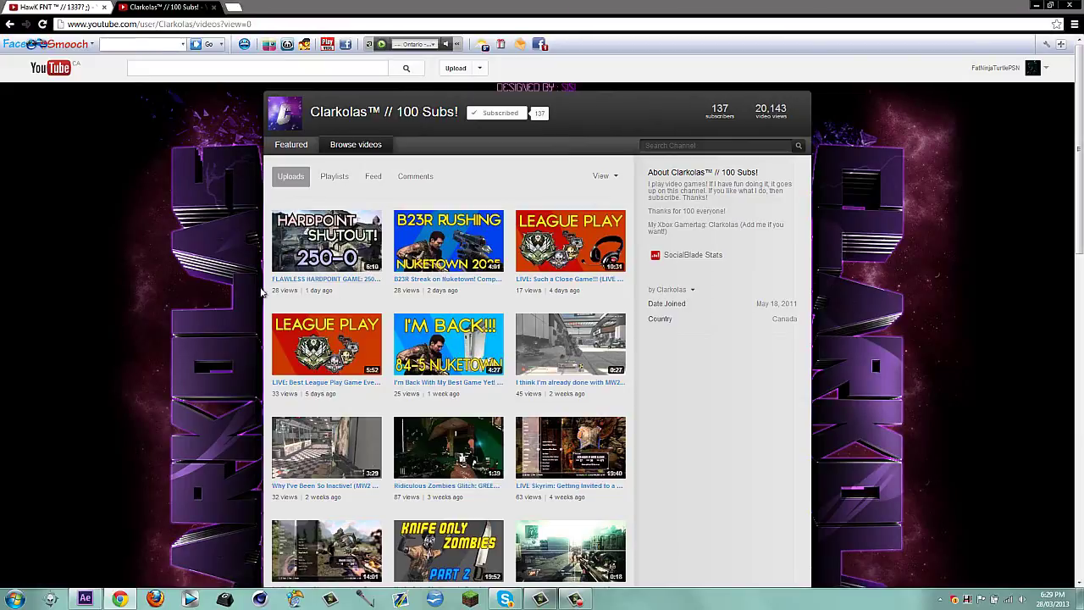
Look through the uploaded videos on the Clarkolas channel page and return to its beginning.
left_click_drag(293, 289, 356, 296)
left_click(357, 296)
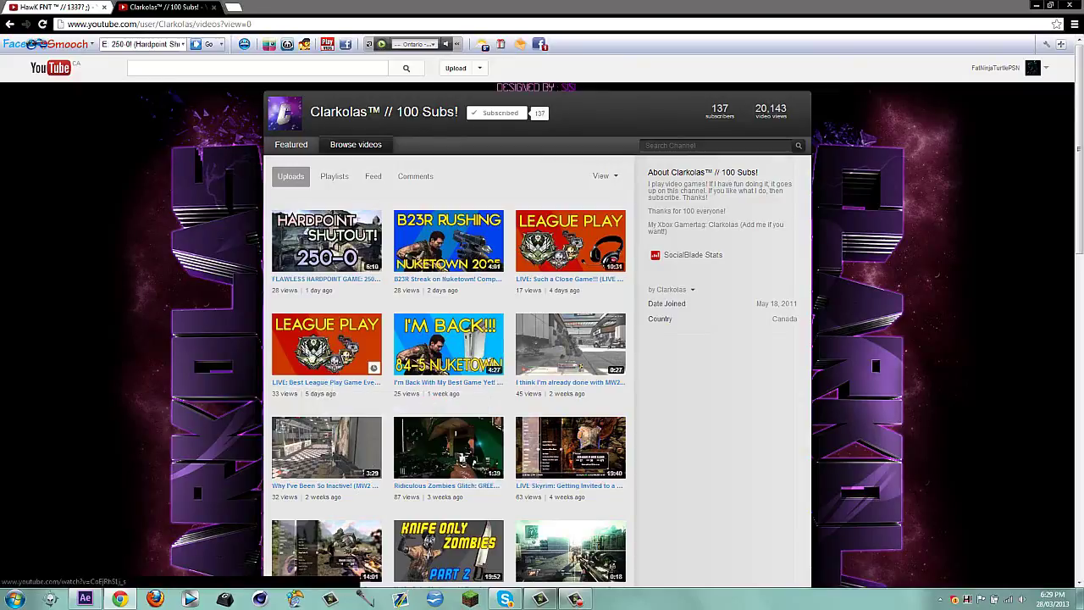
scroll(227, 343, "down", 2)
scroll(193, 400, "up", 2)
scroll(193, 399, "down", 3)
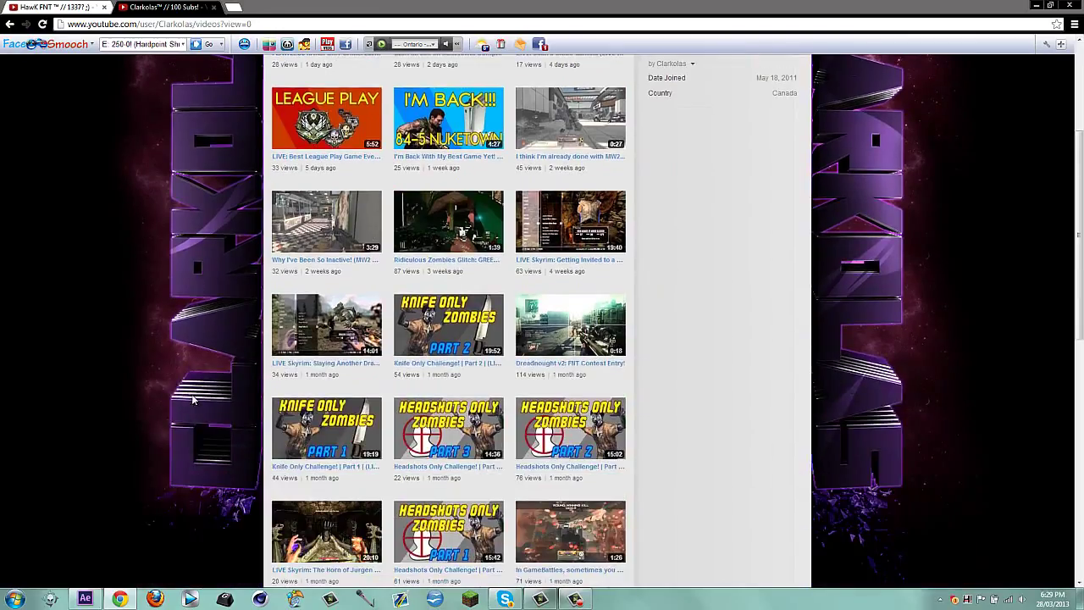
scroll(193, 396, "down", 4)
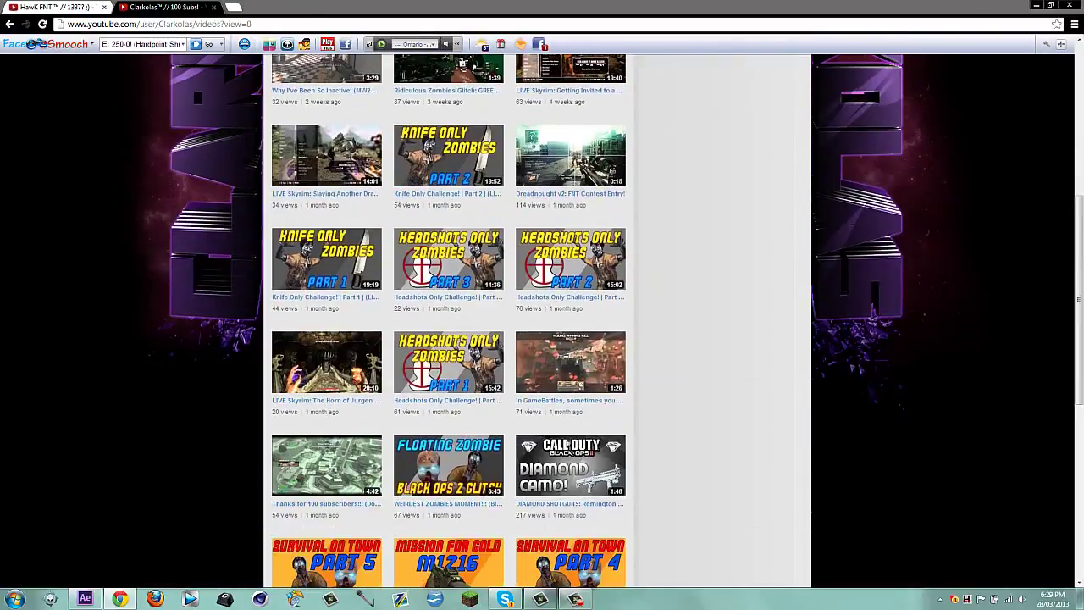
scroll(55, 398, "up", 6)
scroll(56, 399, "up", 2)
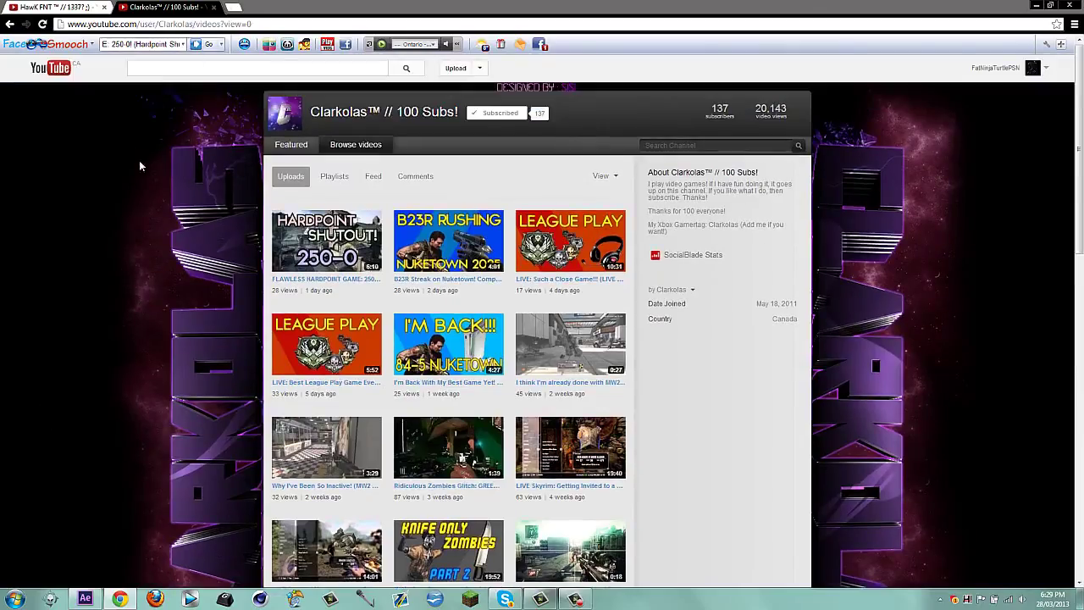
Minimize the browser to return to the desktop and bring up the screen recorder's control window.
left_click(120, 598)
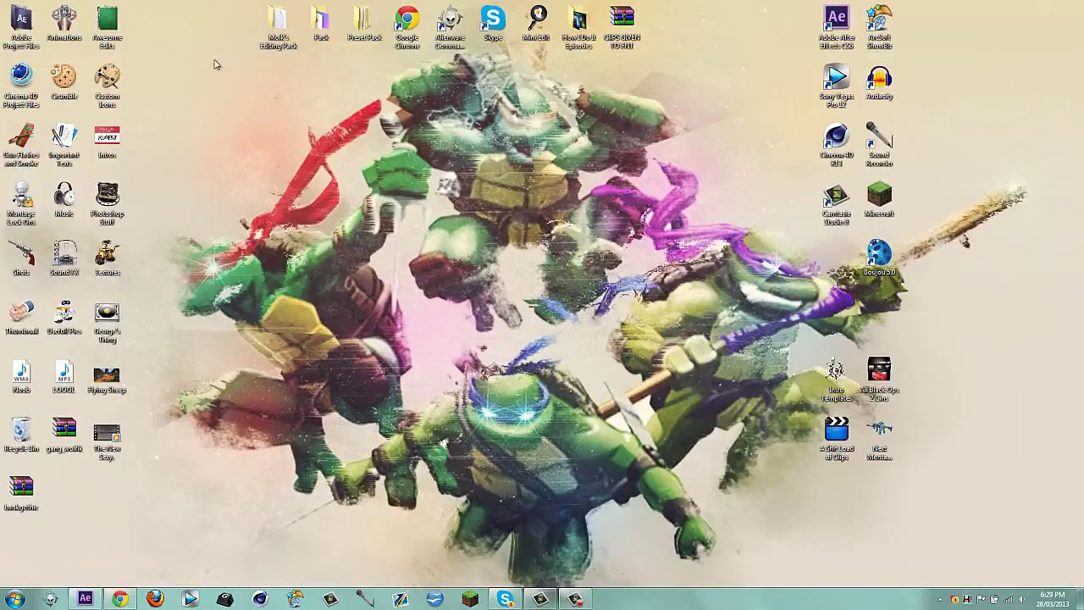
left_click_drag(167, 66, 787, 526)
left_click_drag(153, 88, 717, 352)
left_click(576, 598)
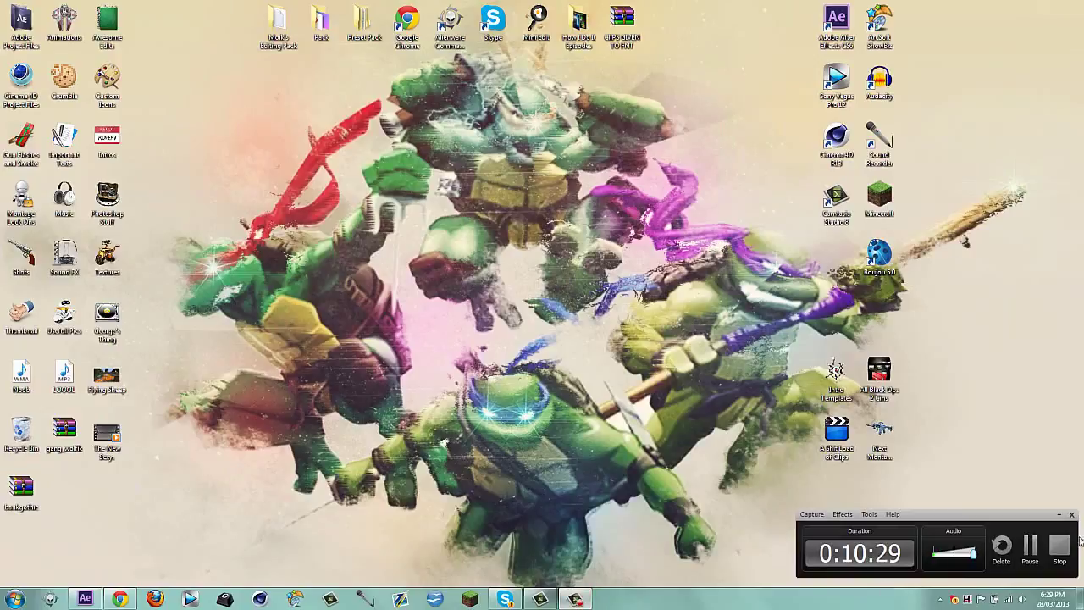